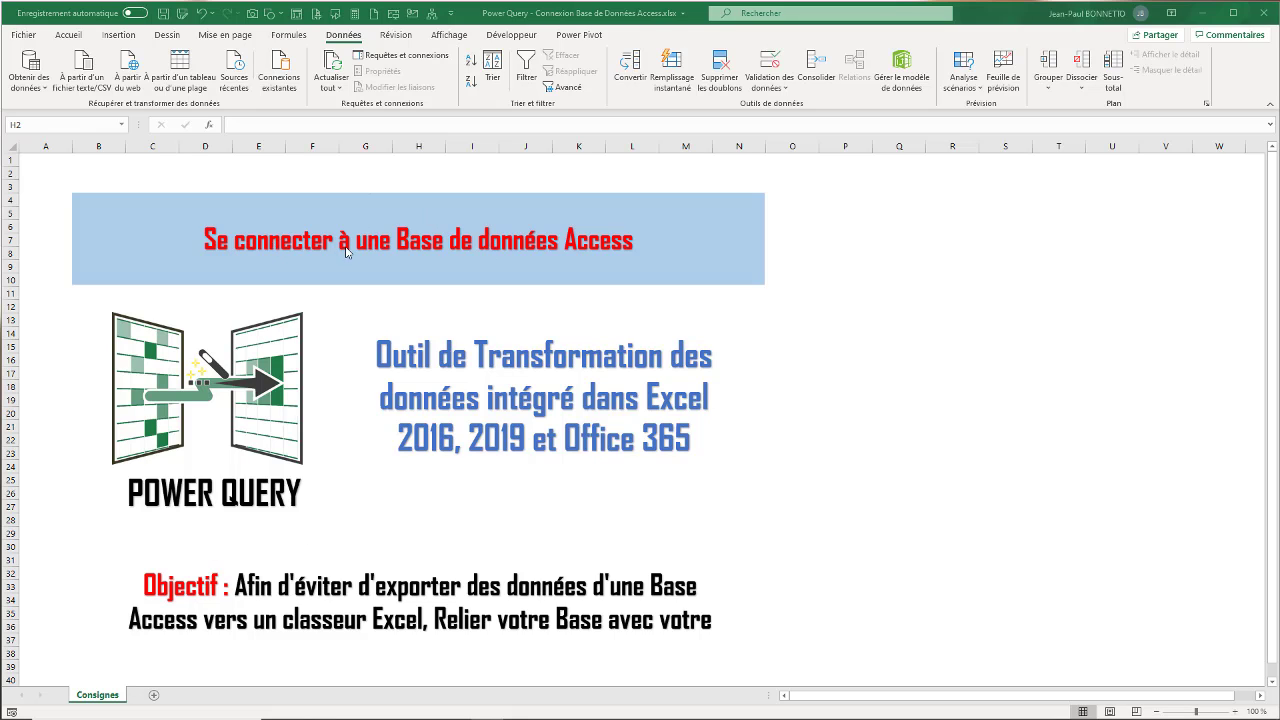
Start a data import from a Microsoft Access database.
{"action": "left_click", "coordinate": [346, 38]}
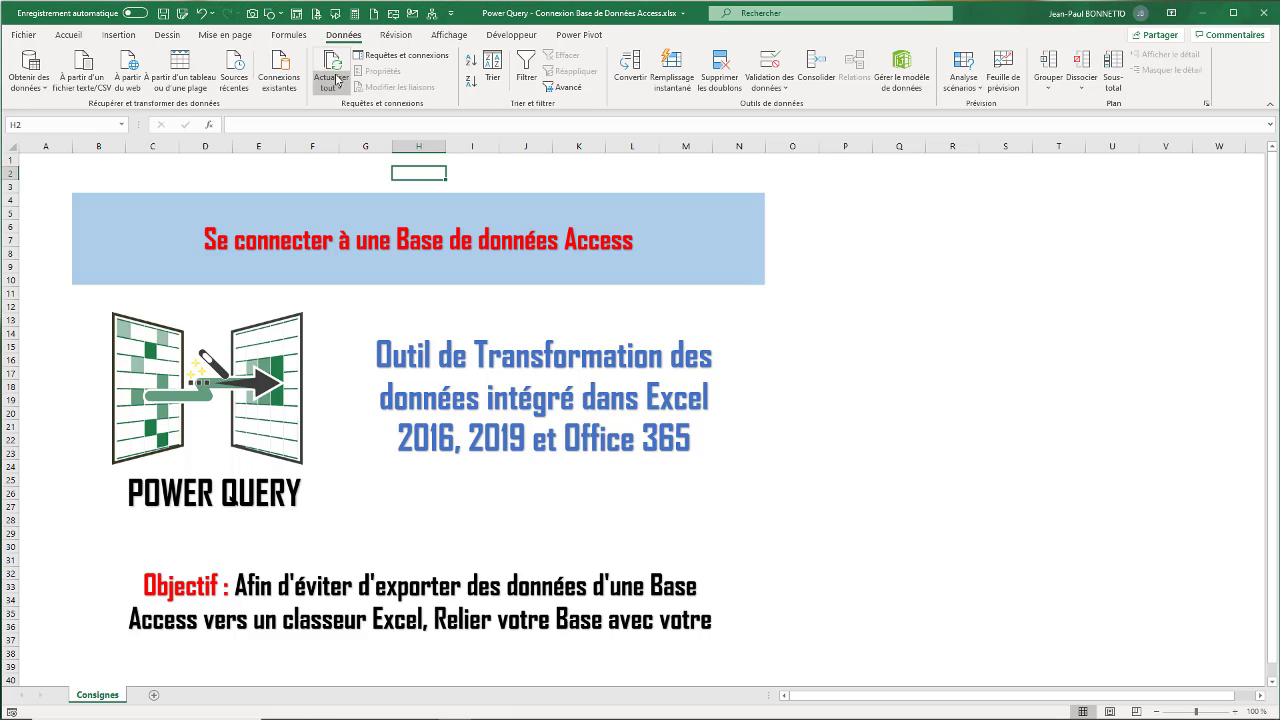
{"action": "left_click", "coordinate": [40, 85]}
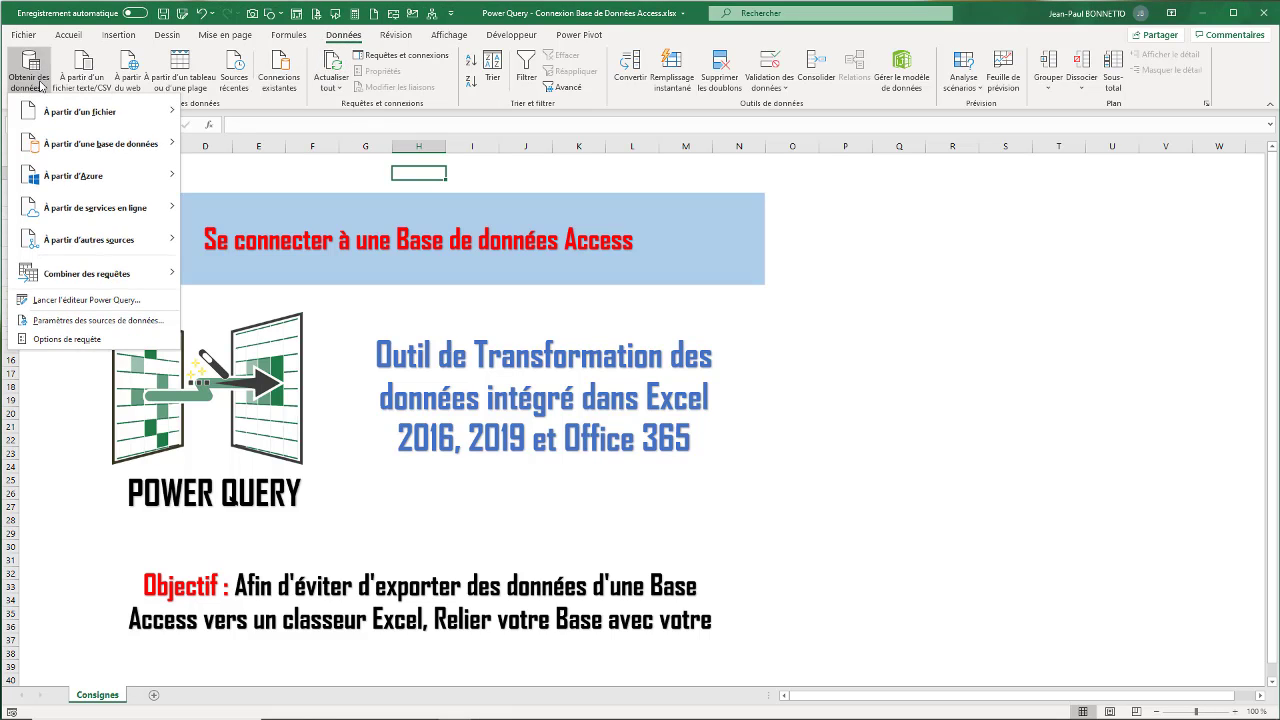
{"action": "mouse_move", "coordinate": [82, 114]}
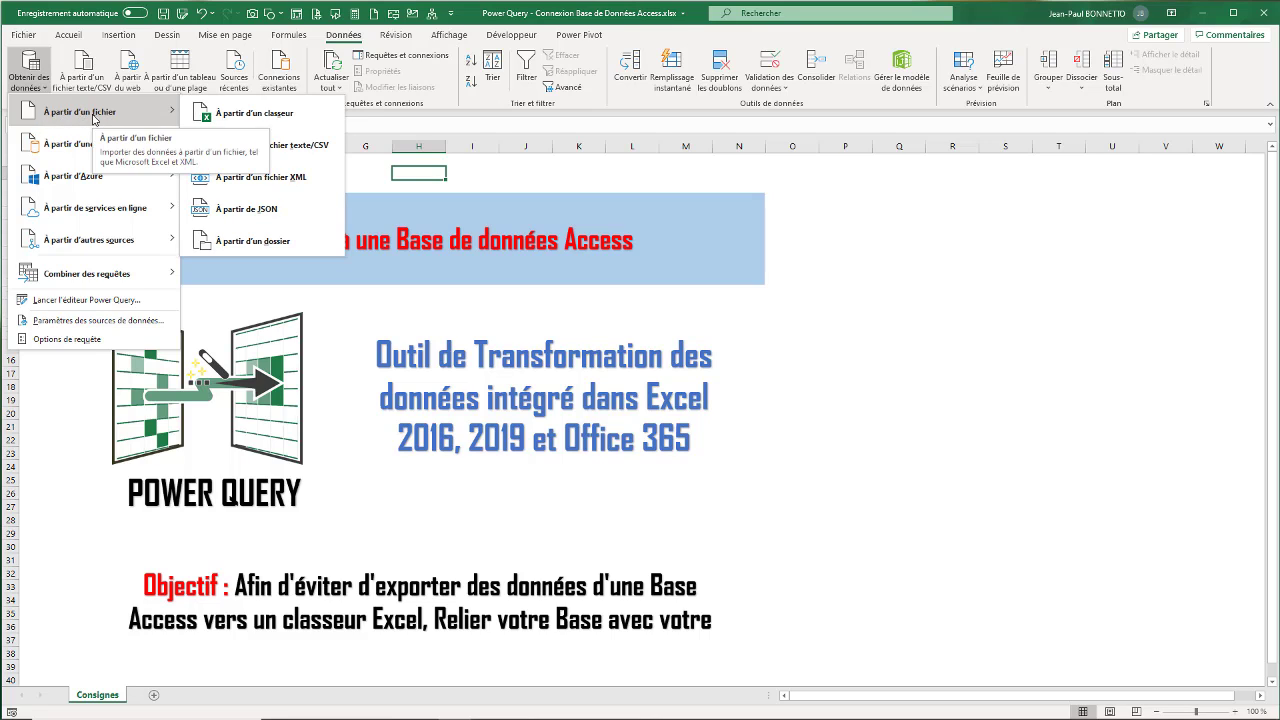
{"action": "mouse_move", "coordinate": [69, 147]}
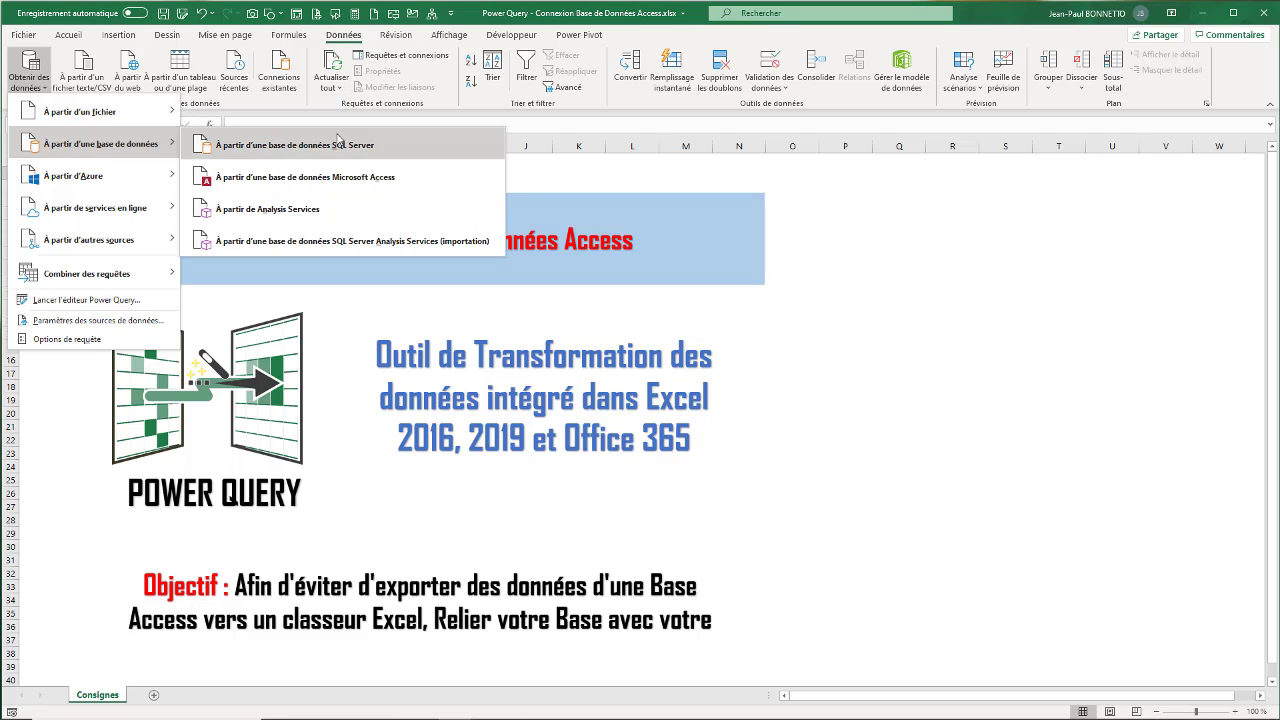
{"action": "left_click", "coordinate": [245, 177]}
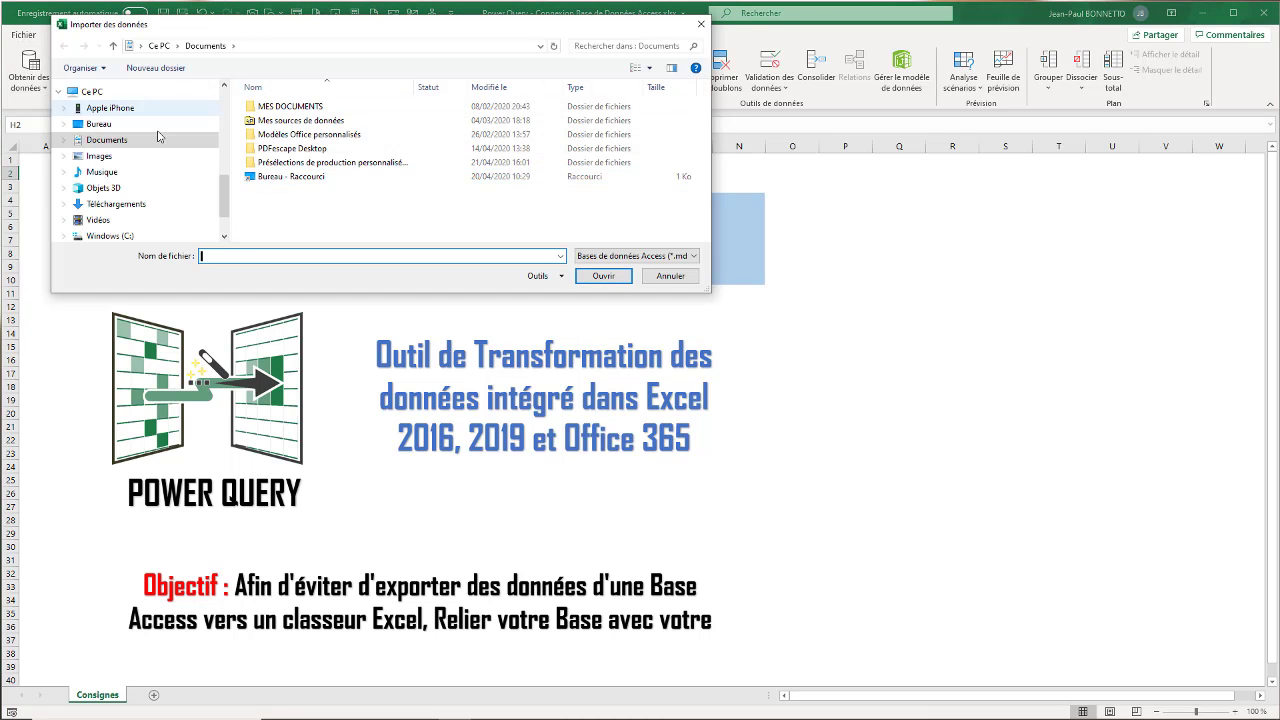
Import 05 - Base Client.accdb from MES DOCUMENTS > MES EXERCICES > Power Query > Fichiers Soures Power Query et Langage M.
{"action": "mouse_move", "coordinate": [226, 195]}
{"action": "left_mouse_down"}
{"action": "mouse_move", "coordinate": [228, 162]}
{"action": "mouse_move", "coordinate": [228, 179]}
{"action": "left_mouse_up"}
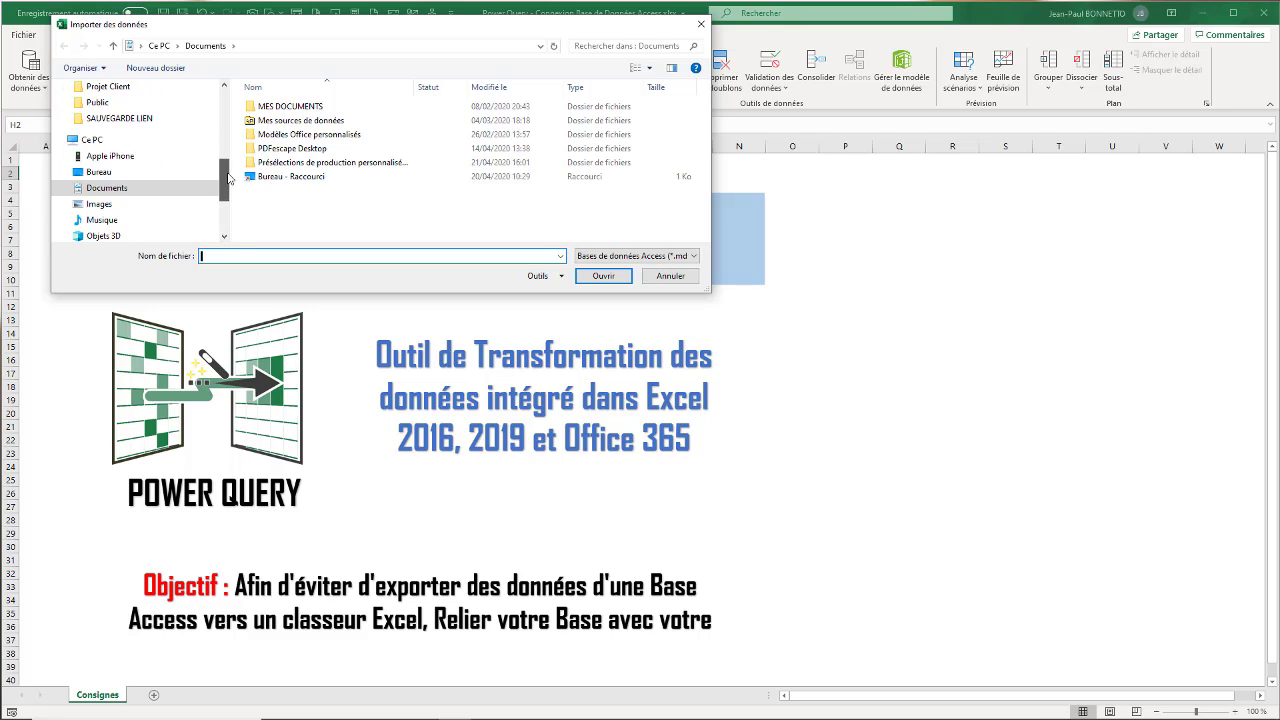
{"action": "double_click", "coordinate": [286, 107]}
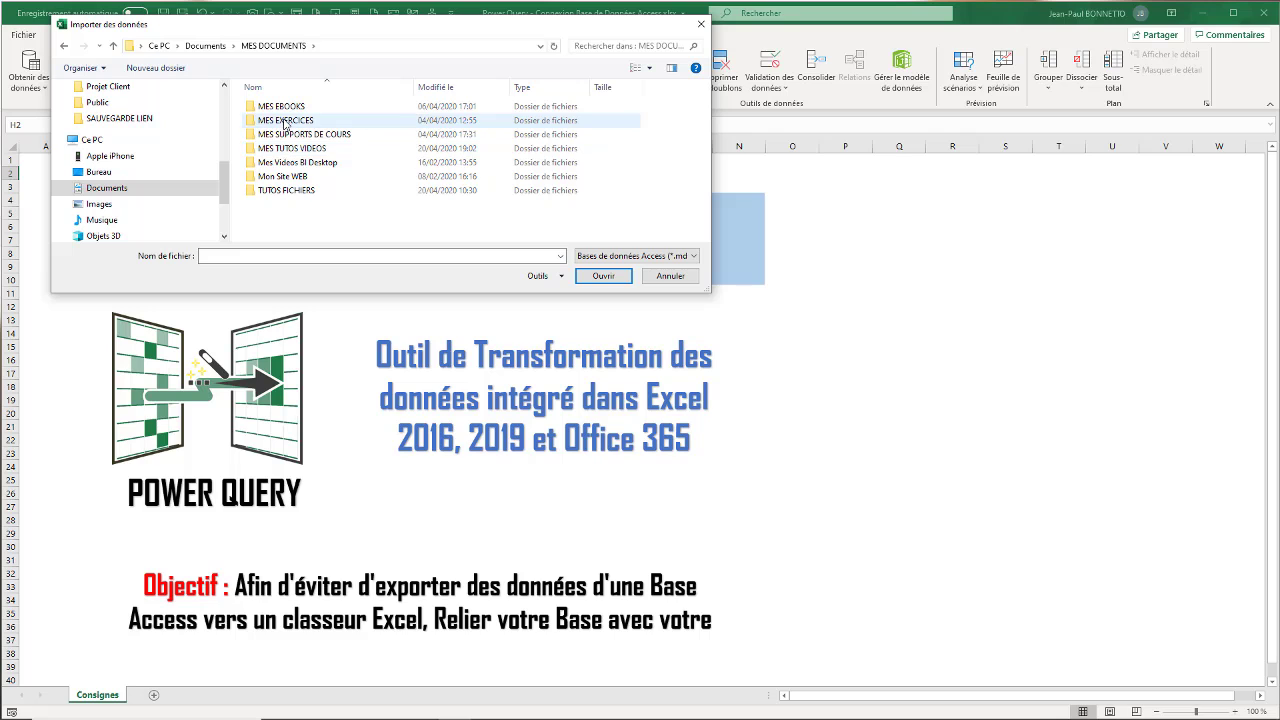
{"action": "double_click", "coordinate": [285, 121]}
{"action": "double_click", "coordinate": [283, 176]}
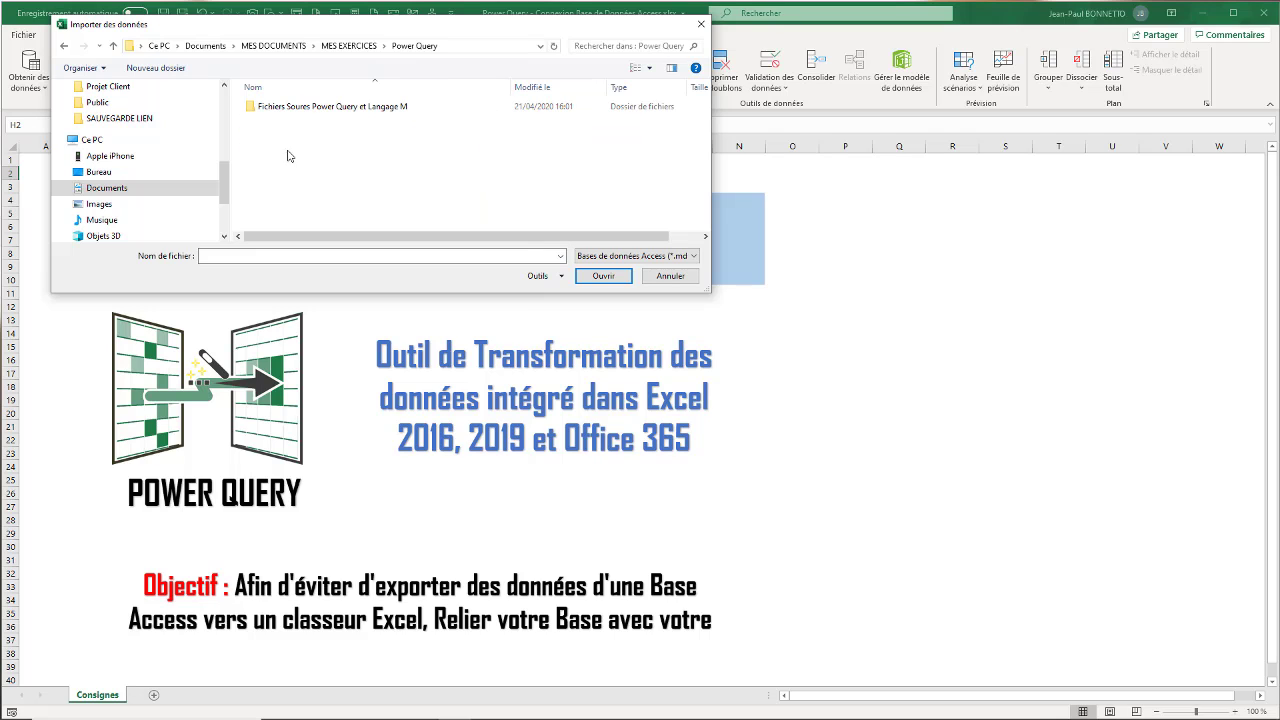
{"action": "double_click", "coordinate": [302, 112]}
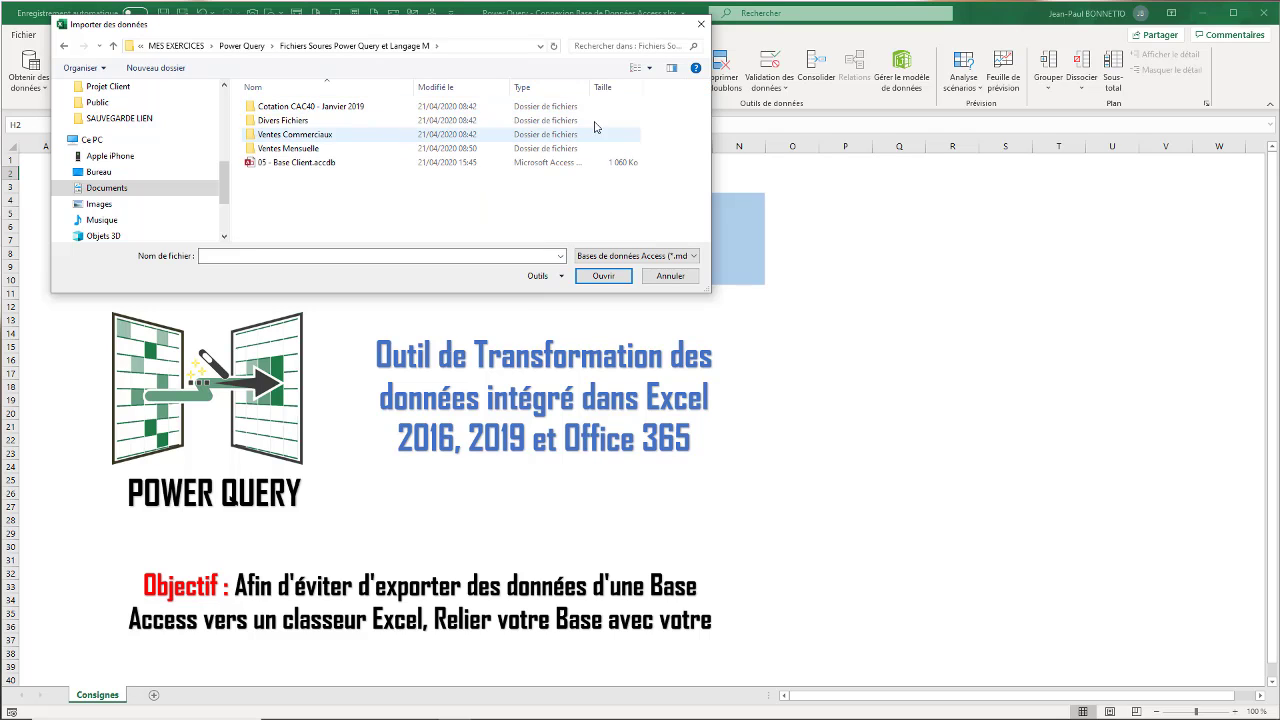
{"action": "left_click", "coordinate": [289, 164]}
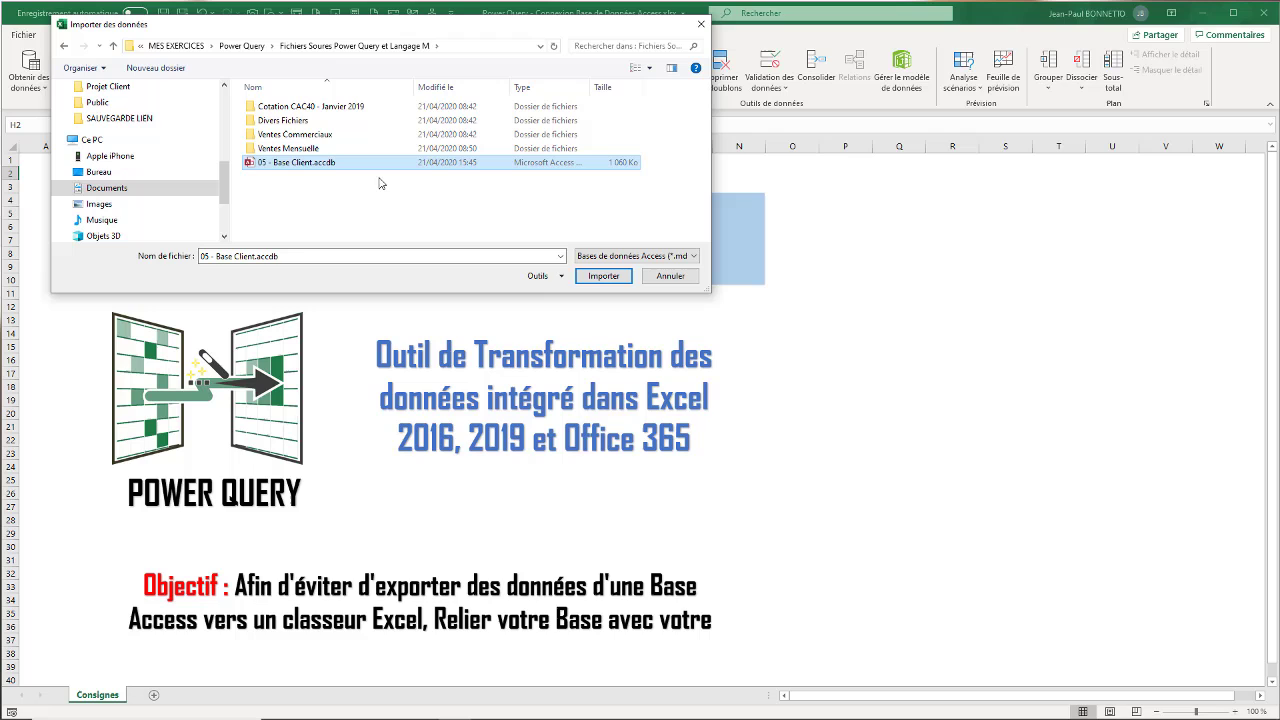
{"action": "left_click", "coordinate": [603, 276]}
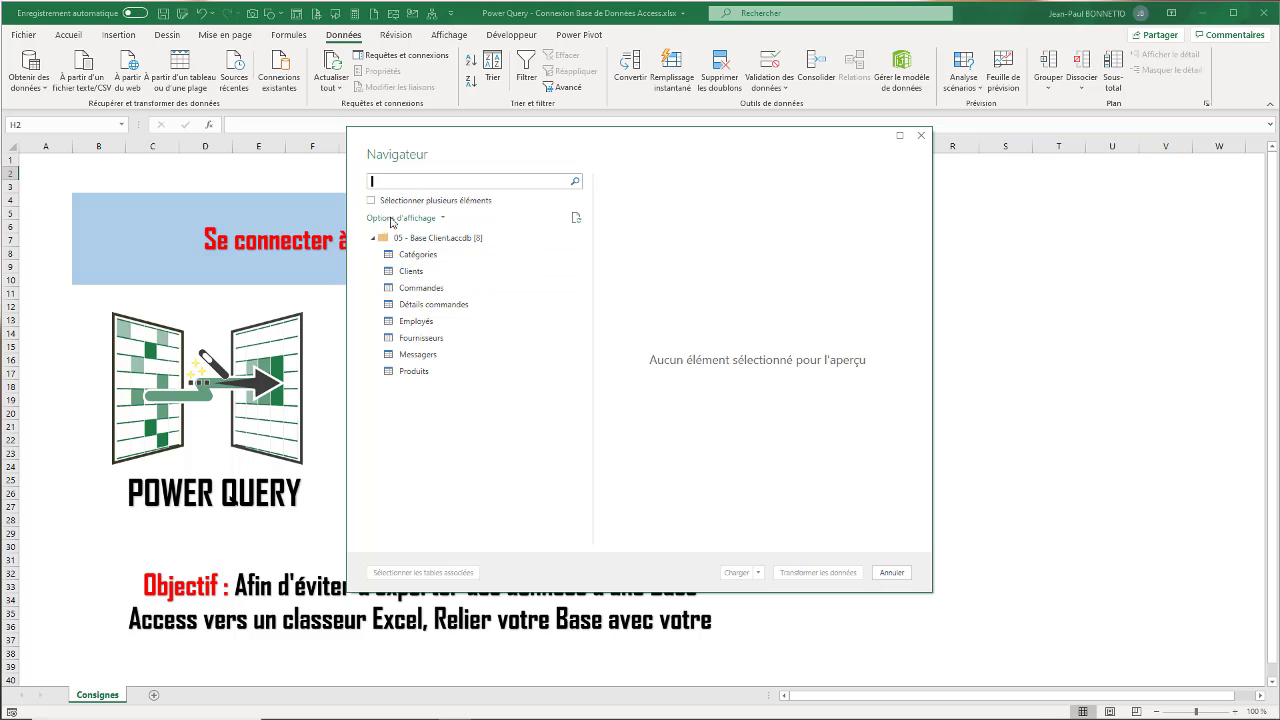
Enable multiple selection, select all the database tables from Catégories to Produits, and open them in the Power Query Editor.
{"action": "left_click", "coordinate": [371, 200]}
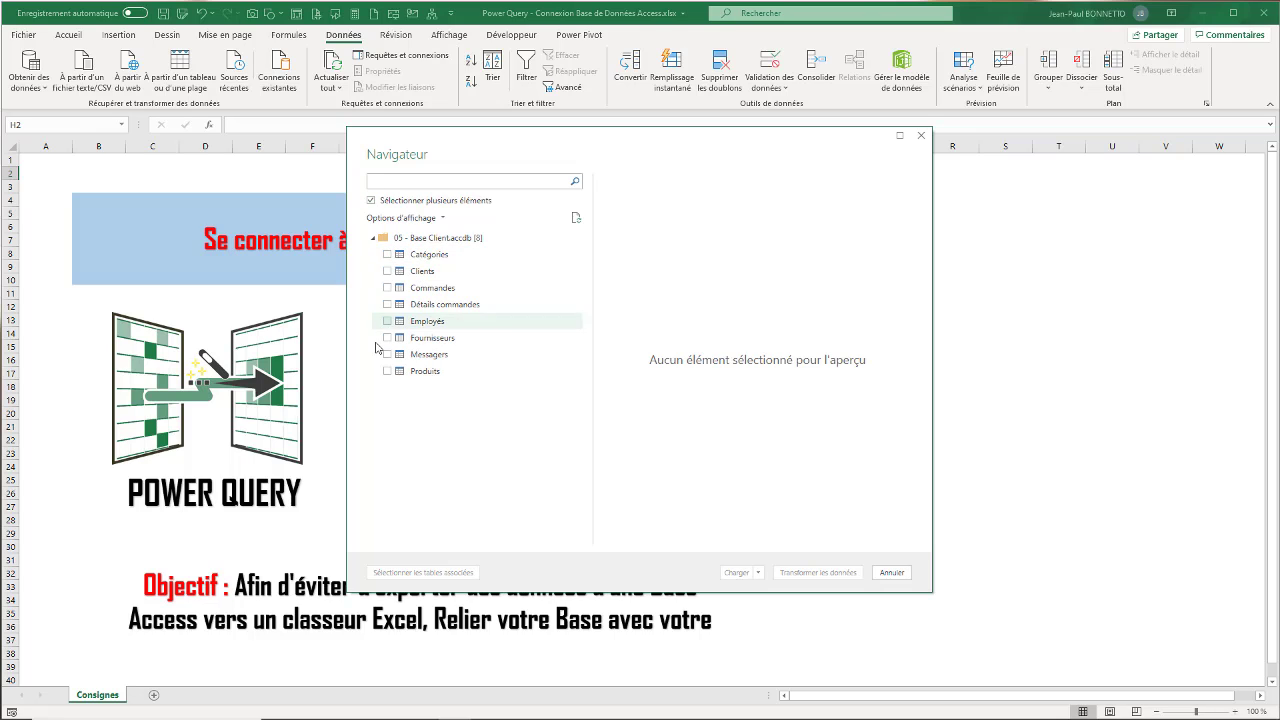
{"action": "left_click", "coordinate": [387, 256]}
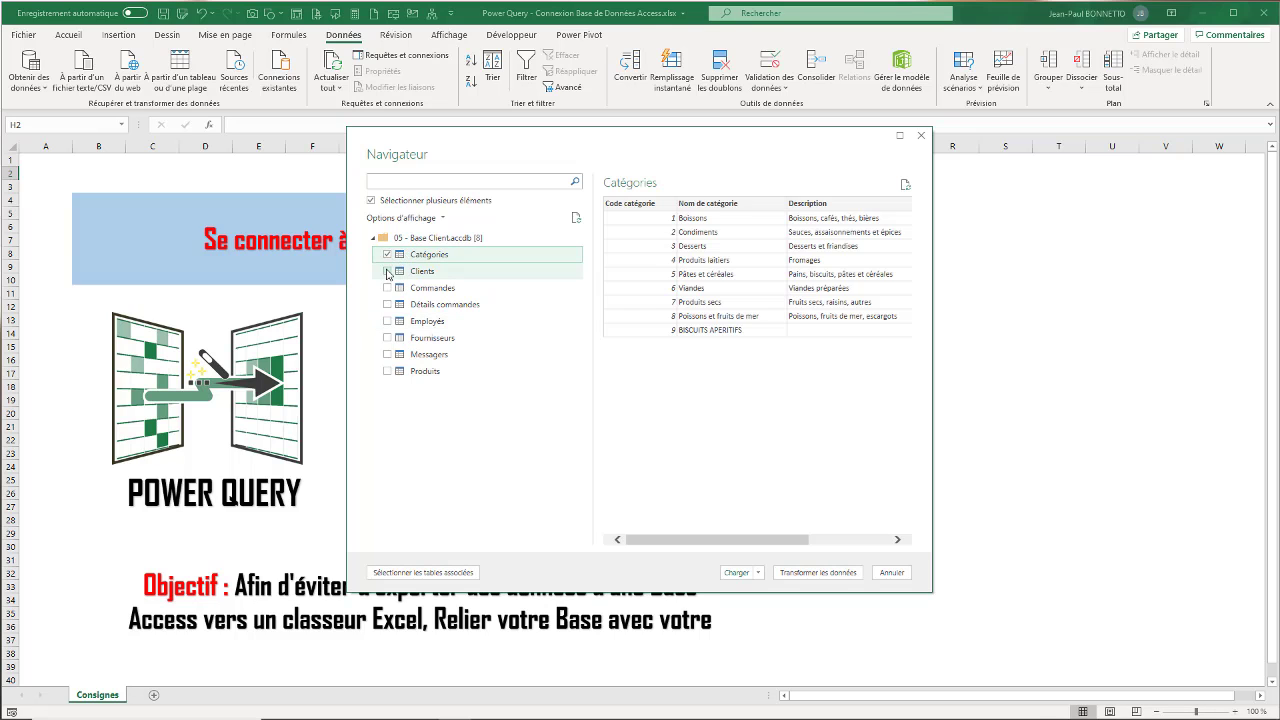
{"action": "left_click", "coordinate": [387, 271]}
{"action": "left_click", "coordinate": [387, 288]}
{"action": "left_click", "coordinate": [388, 305]}
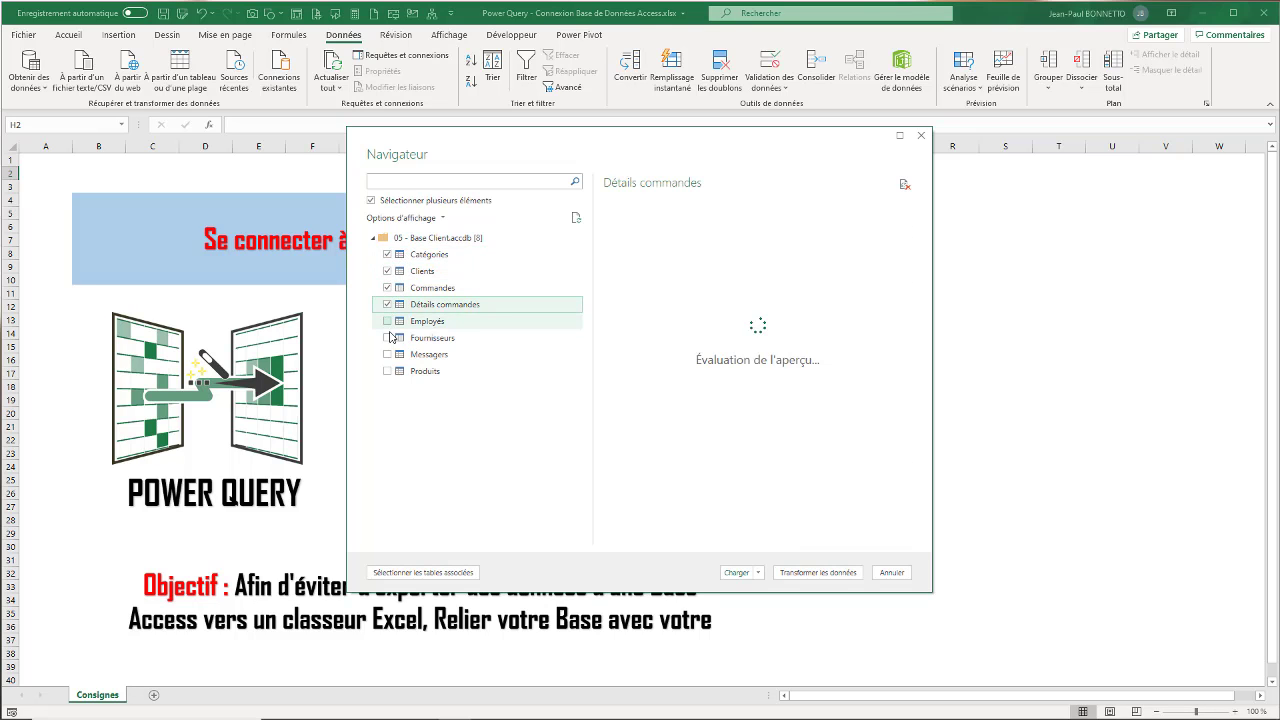
{"action": "left_click", "coordinate": [388, 321]}
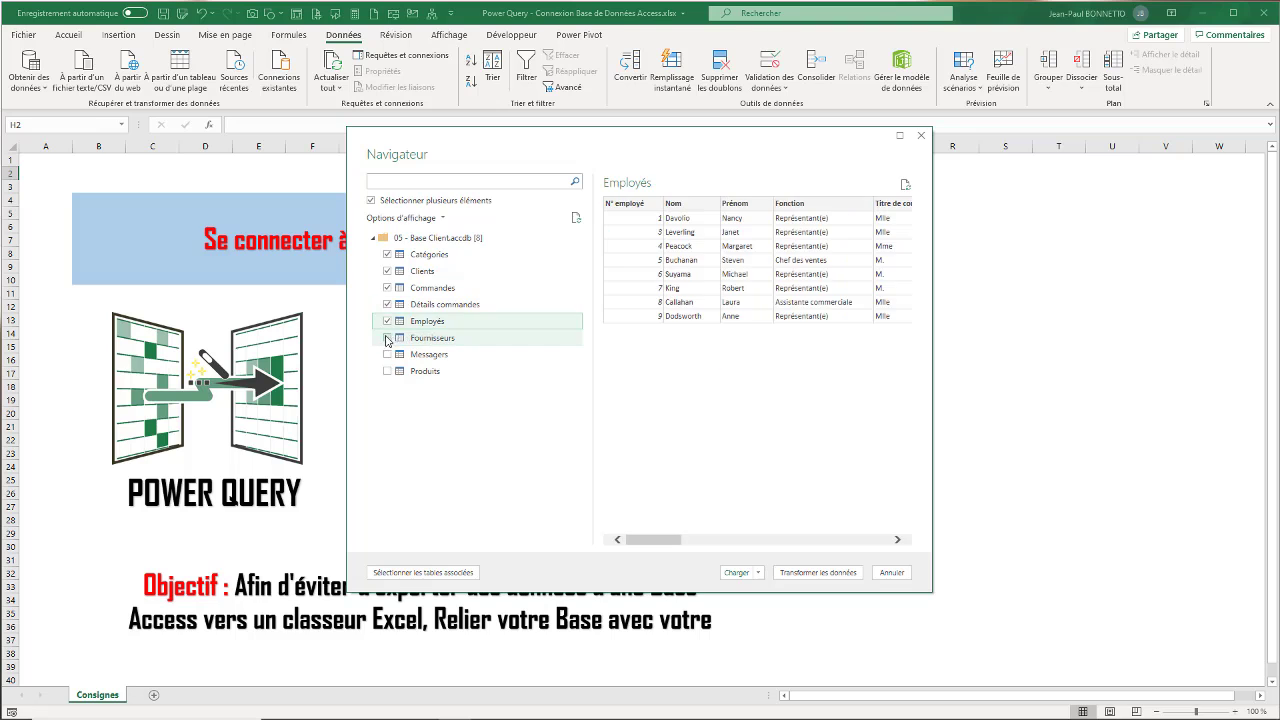
{"action": "left_click", "coordinate": [388, 338]}
{"action": "left_click", "coordinate": [388, 355]}
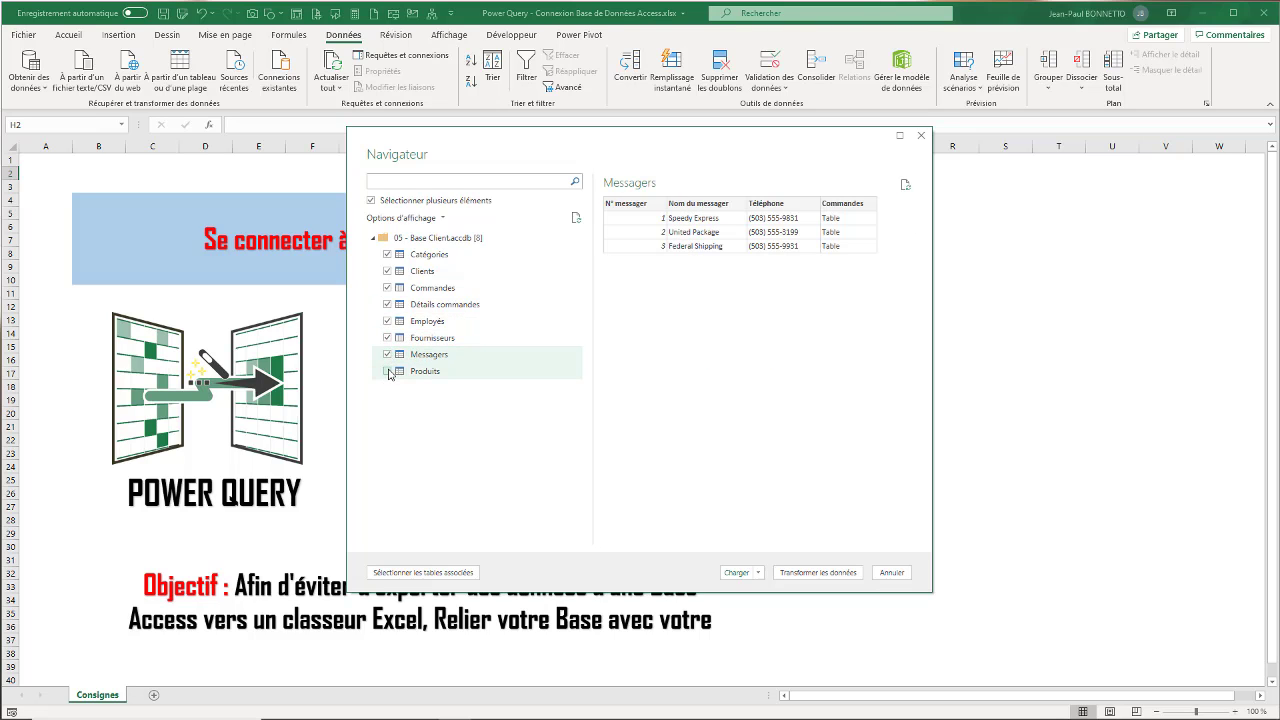
{"action": "left_click", "coordinate": [388, 371]}
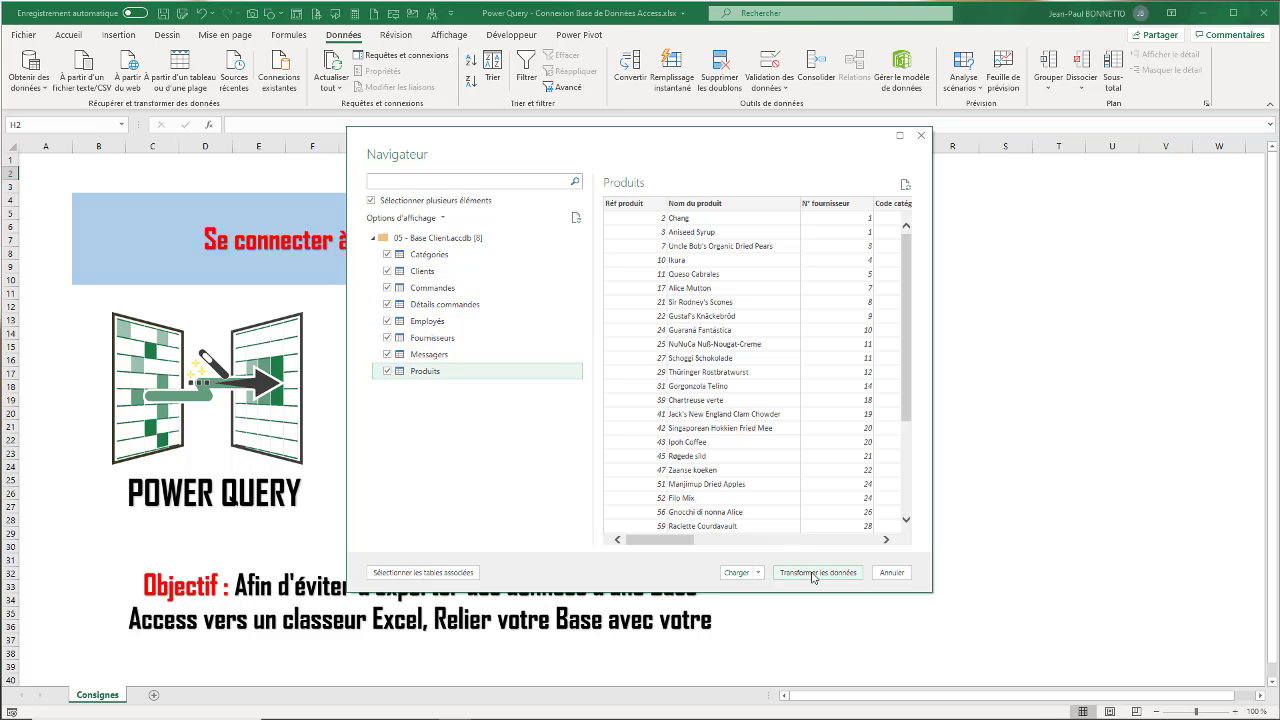
{"action": "left_click", "coordinate": [759, 573]}
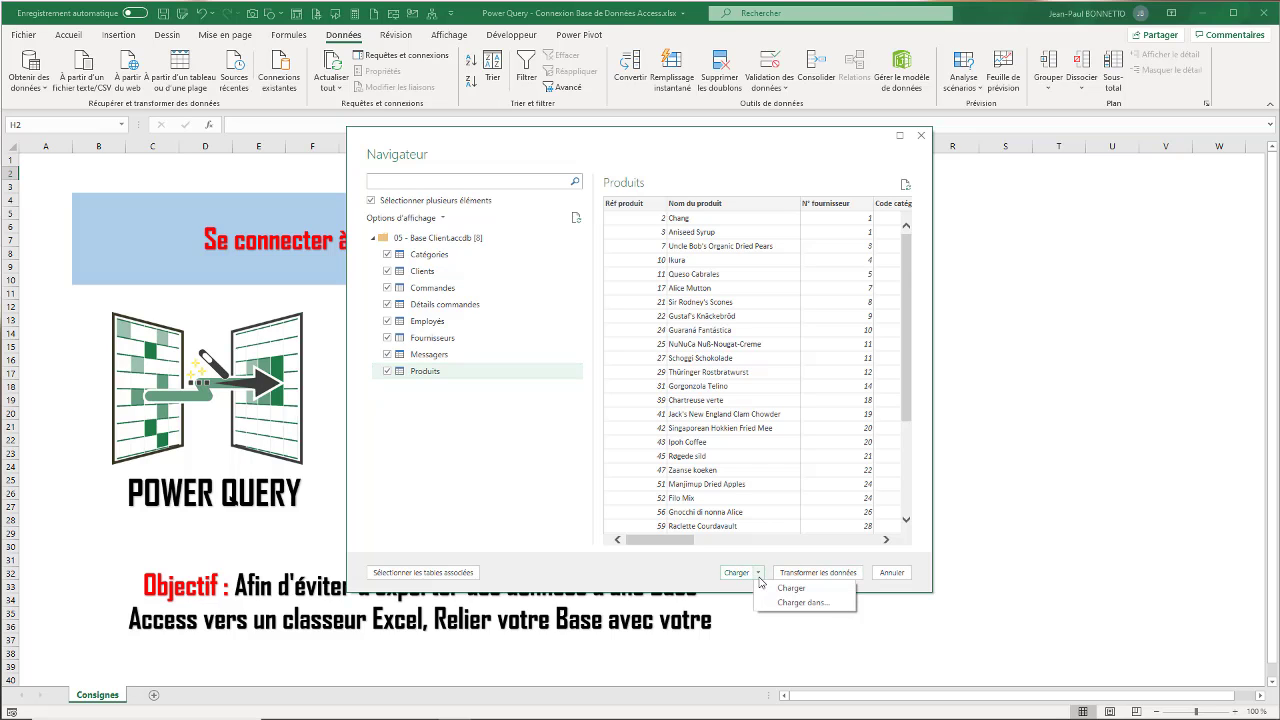
{"action": "left_click", "coordinate": [806, 586]}
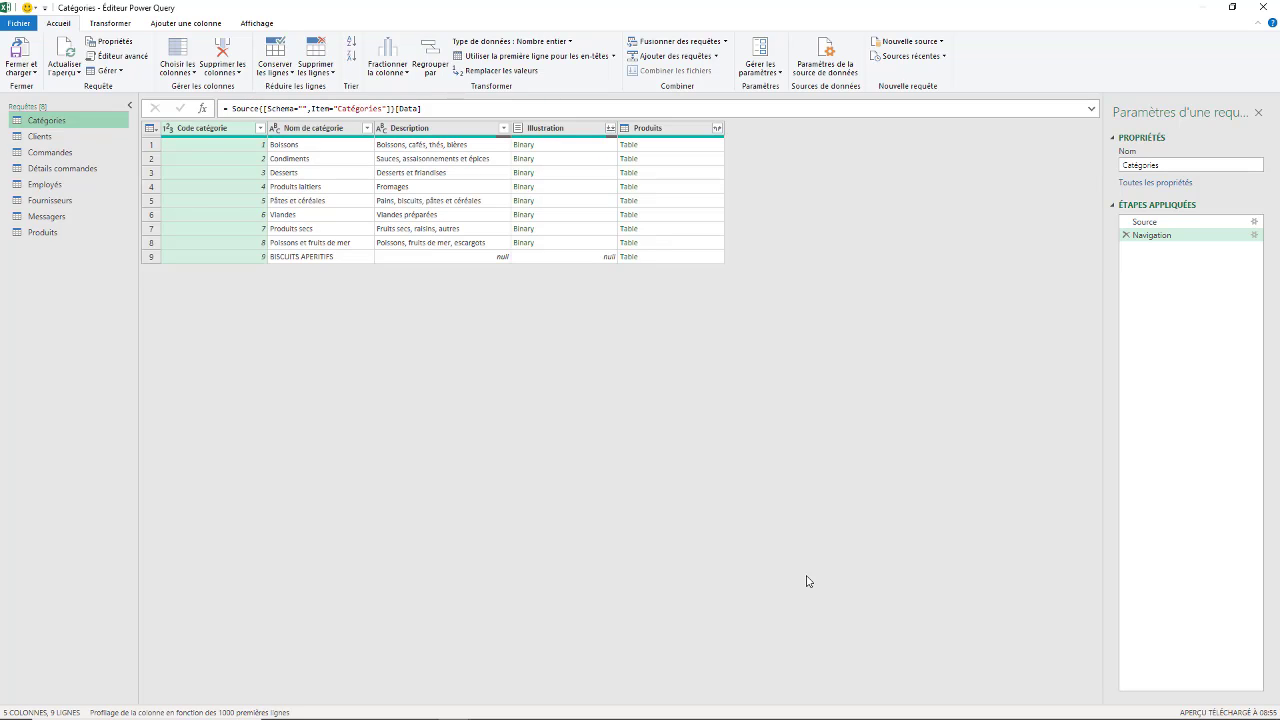
Set the data type of the Remise (%) column in the Détails commandes query to Pourcentage.
{"action": "left_click", "coordinate": [38, 137]}
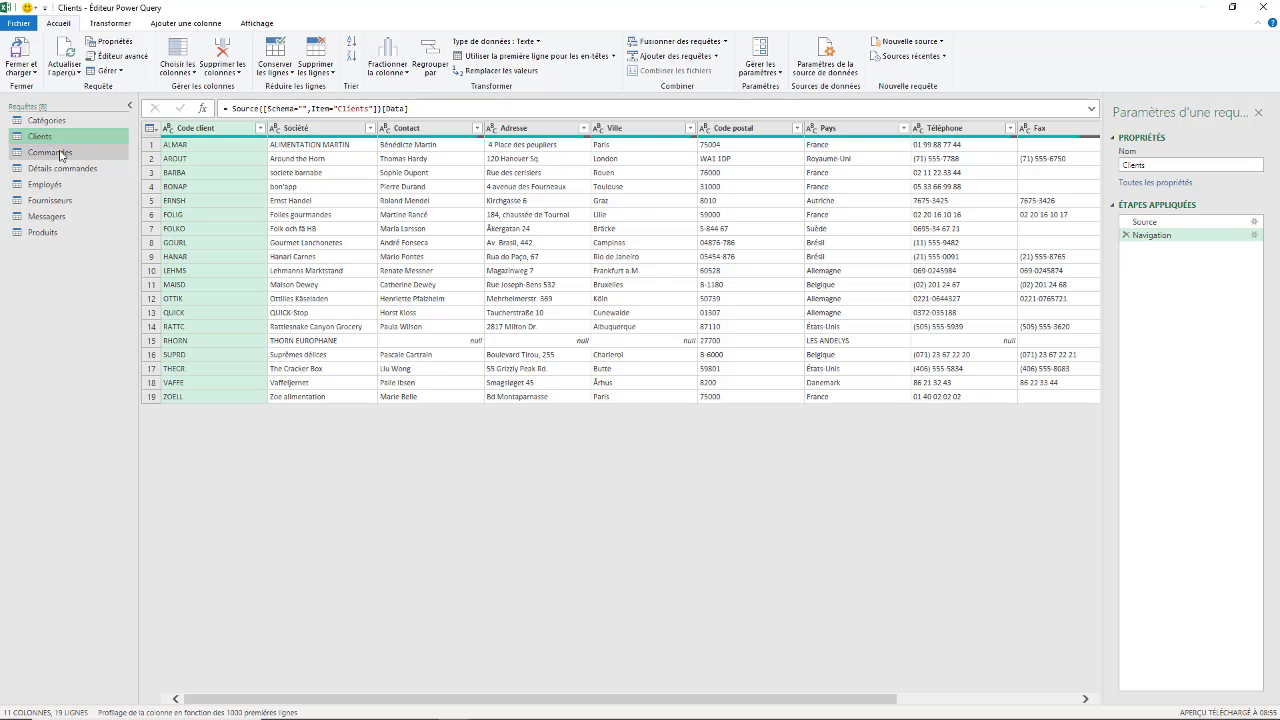
{"action": "left_click", "coordinate": [53, 155]}
{"action": "left_click", "coordinate": [46, 169]}
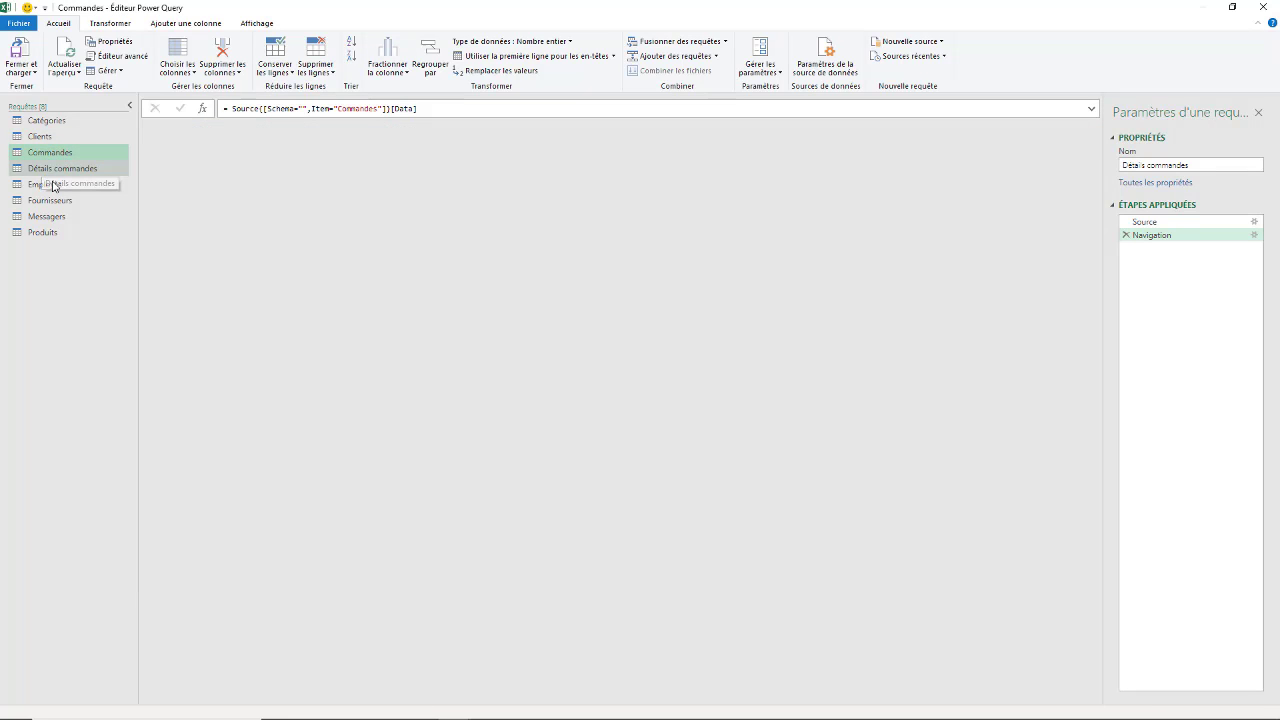
{"action": "left_click", "coordinate": [45, 186]}
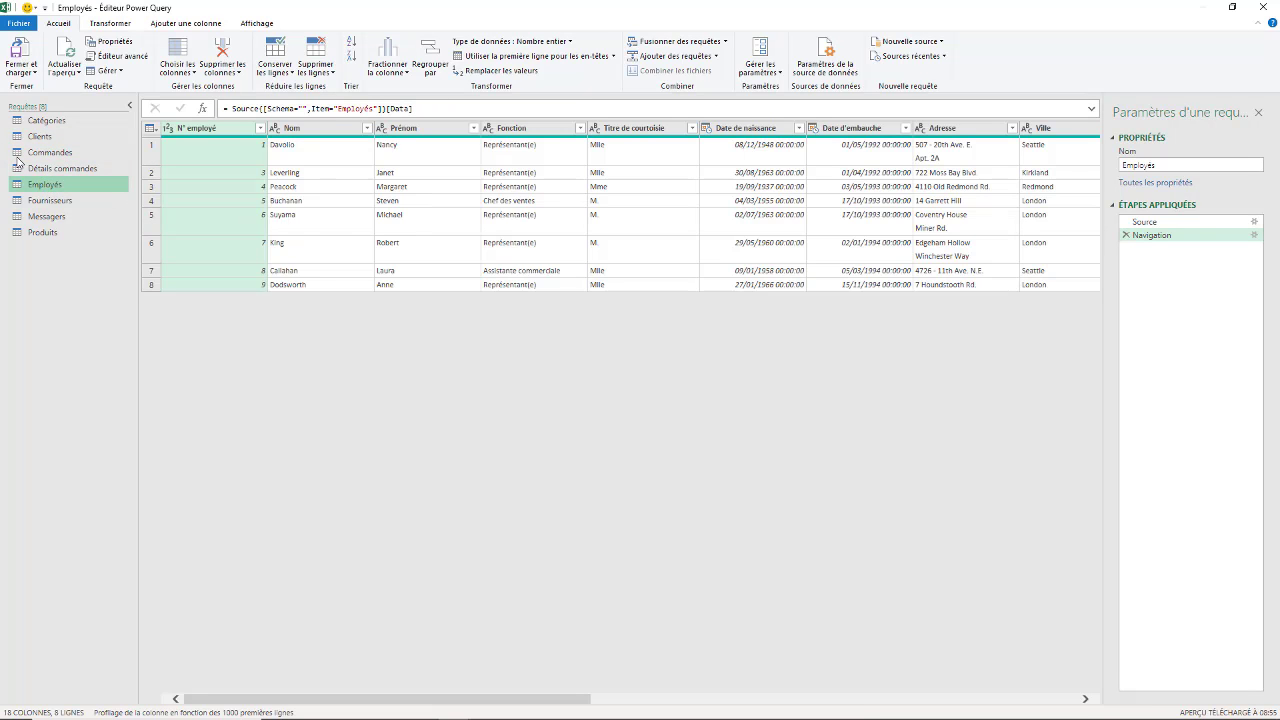
{"action": "left_click", "coordinate": [20, 168]}
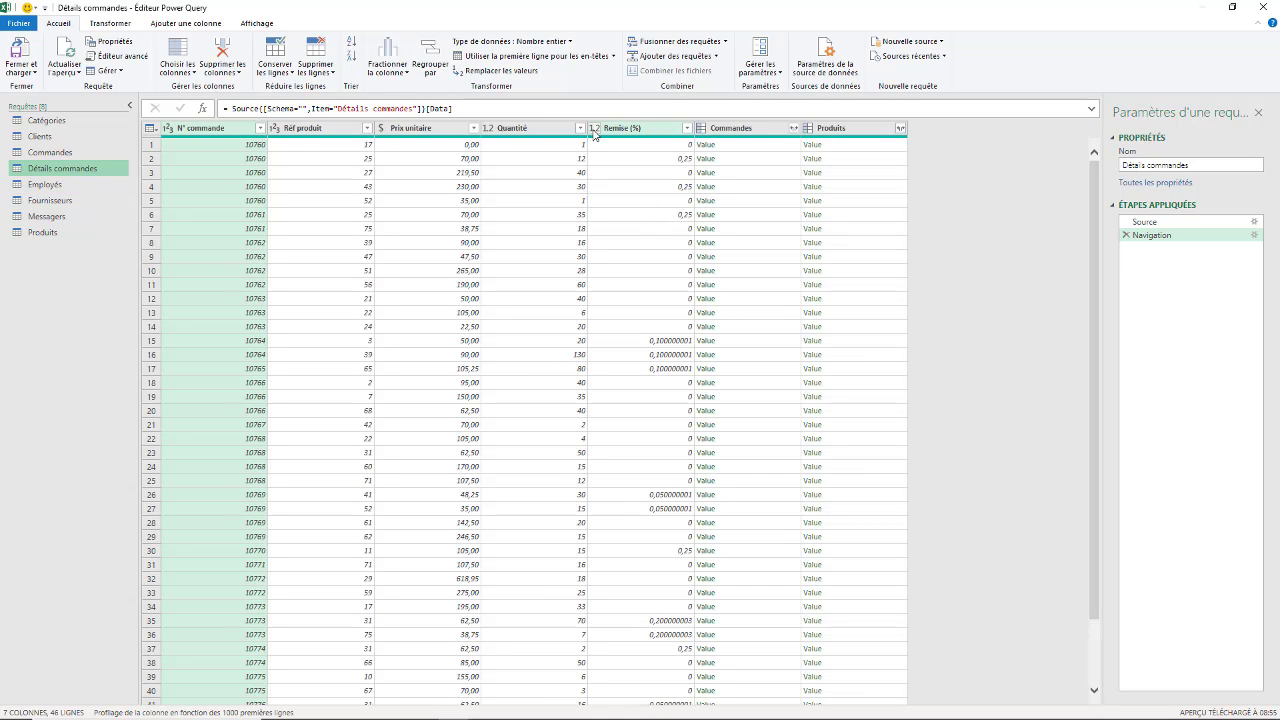
{"action": "left_click", "coordinate": [594, 129]}
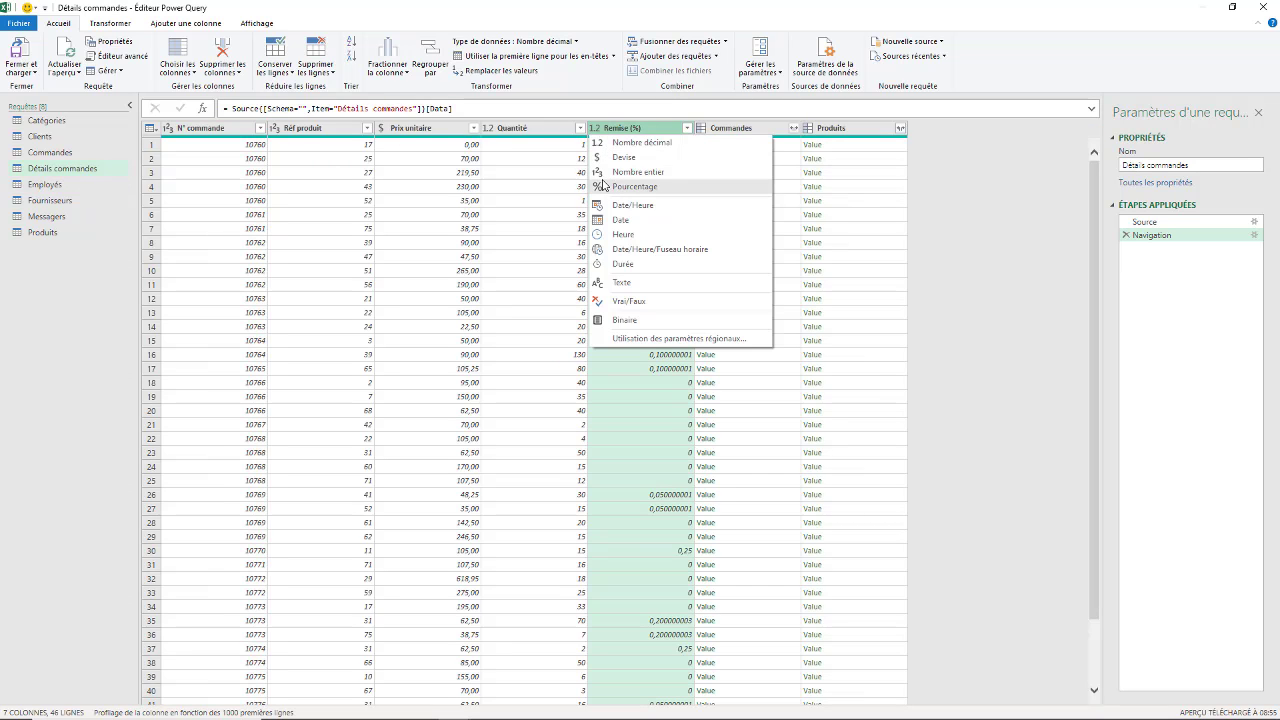
{"action": "left_click", "coordinate": [634, 187]}
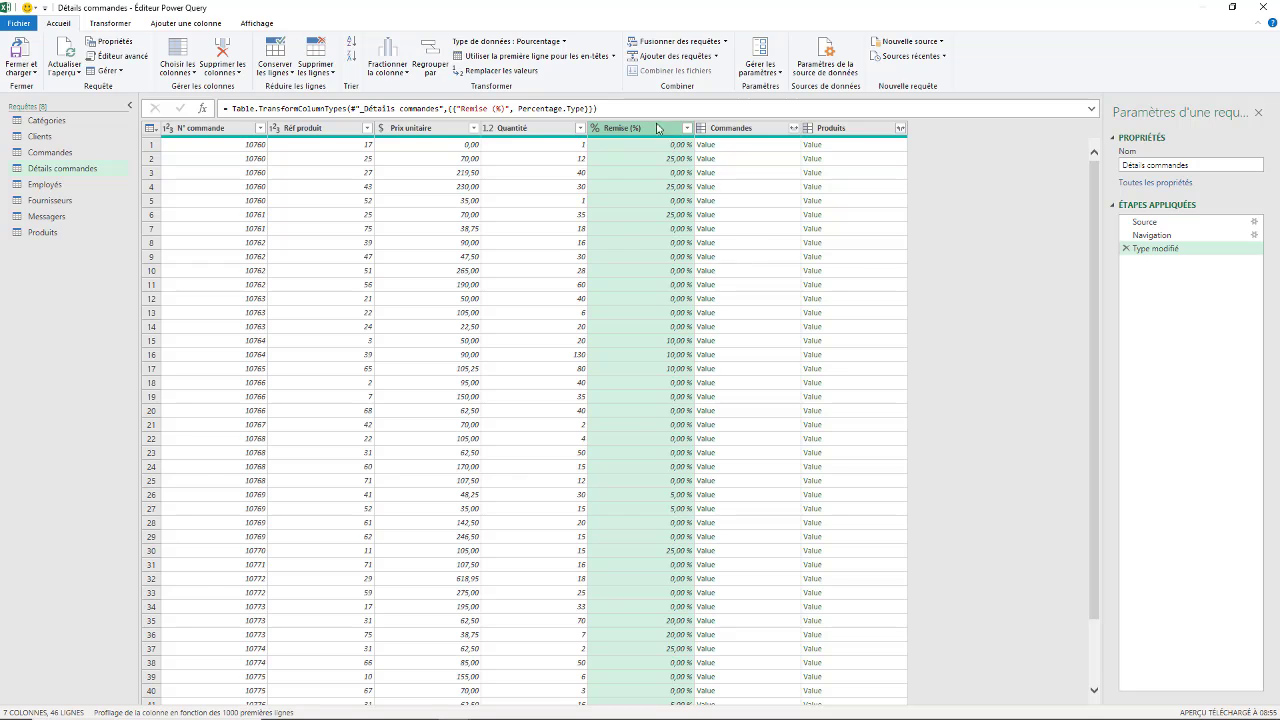
Set the Date de naissance and Date d'embauche columns of the Employés query to the Date type.
{"action": "left_click", "coordinate": [44, 184]}
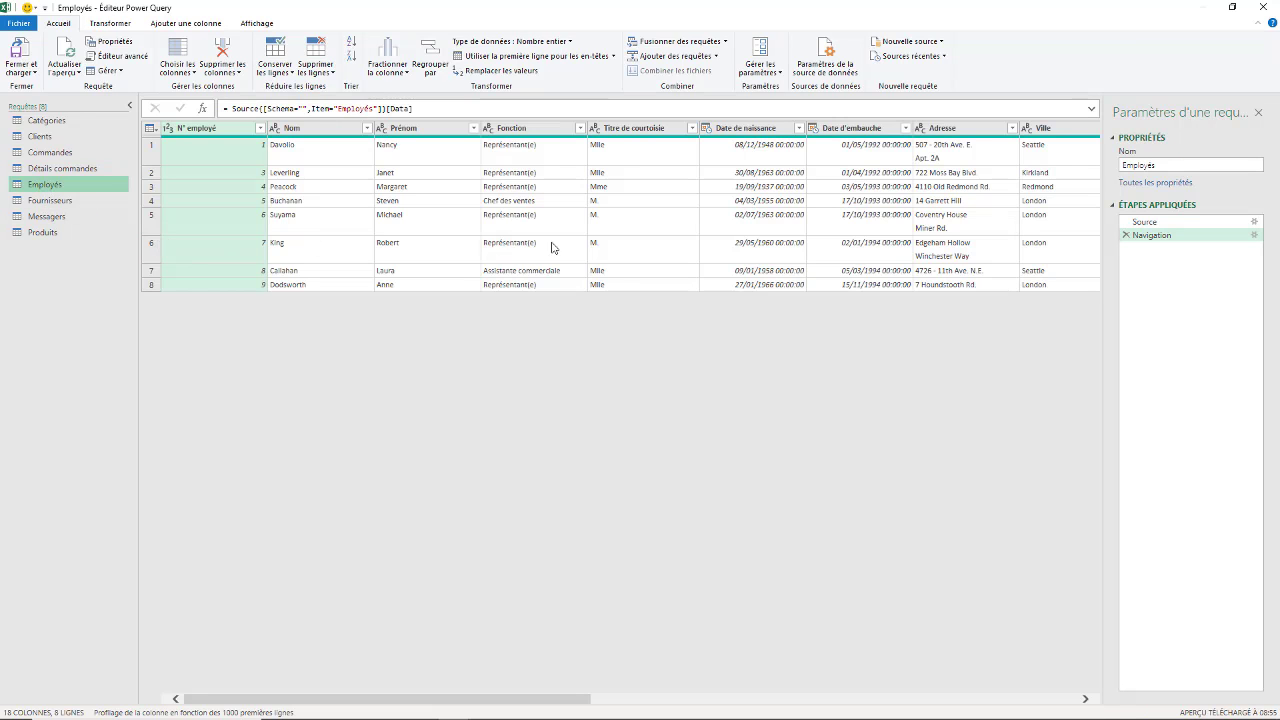
{"action": "left_click", "coordinate": [707, 128]}
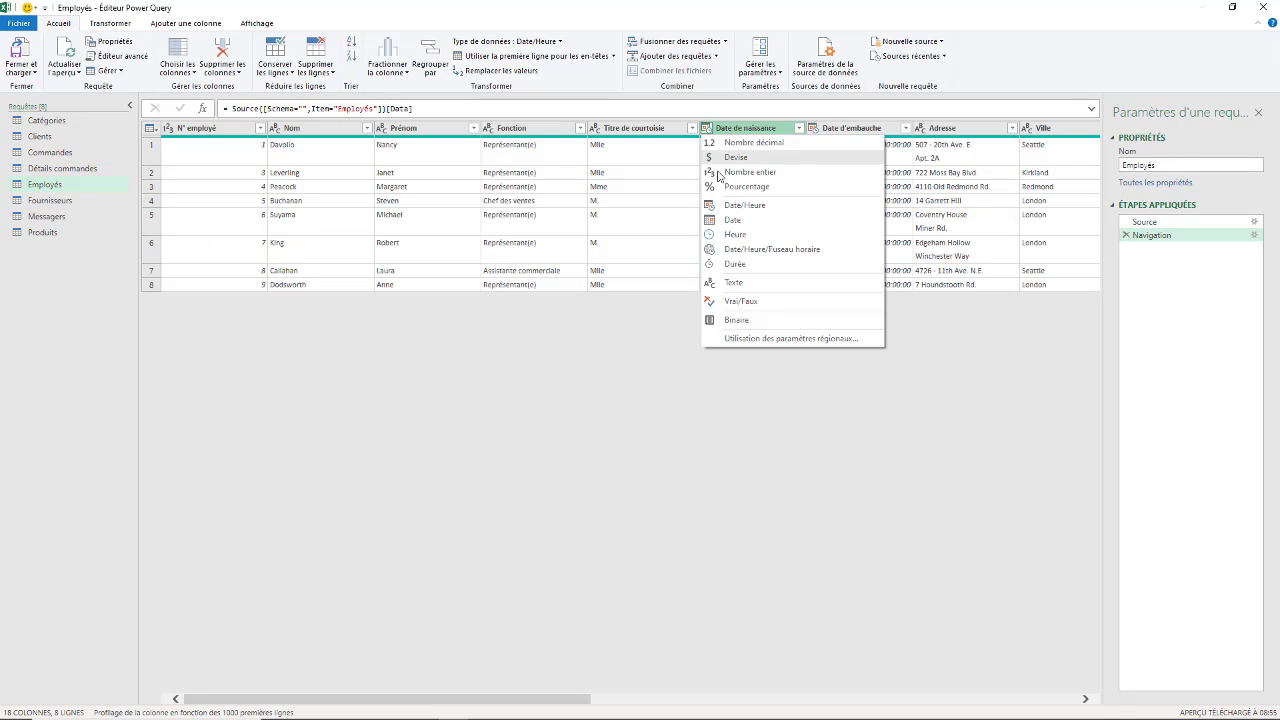
{"action": "left_click", "coordinate": [713, 220]}
{"action": "left_click", "coordinate": [815, 128]}
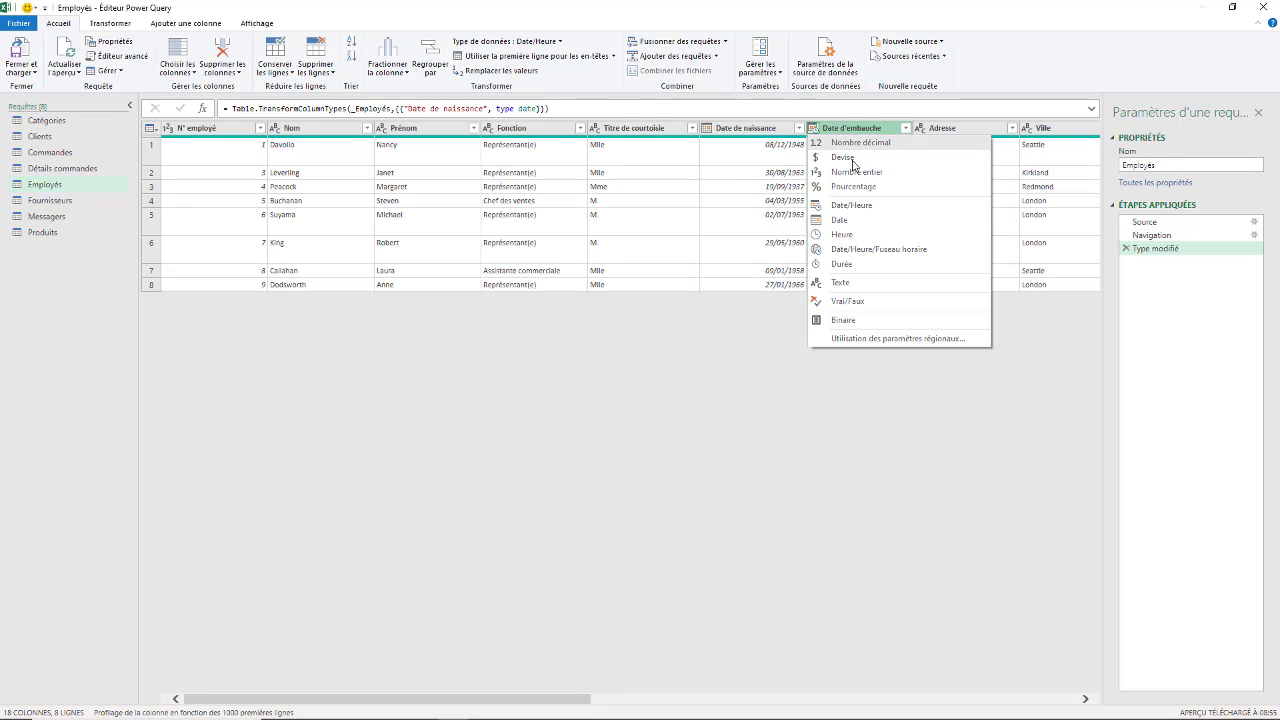
{"action": "left_click", "coordinate": [840, 220]}
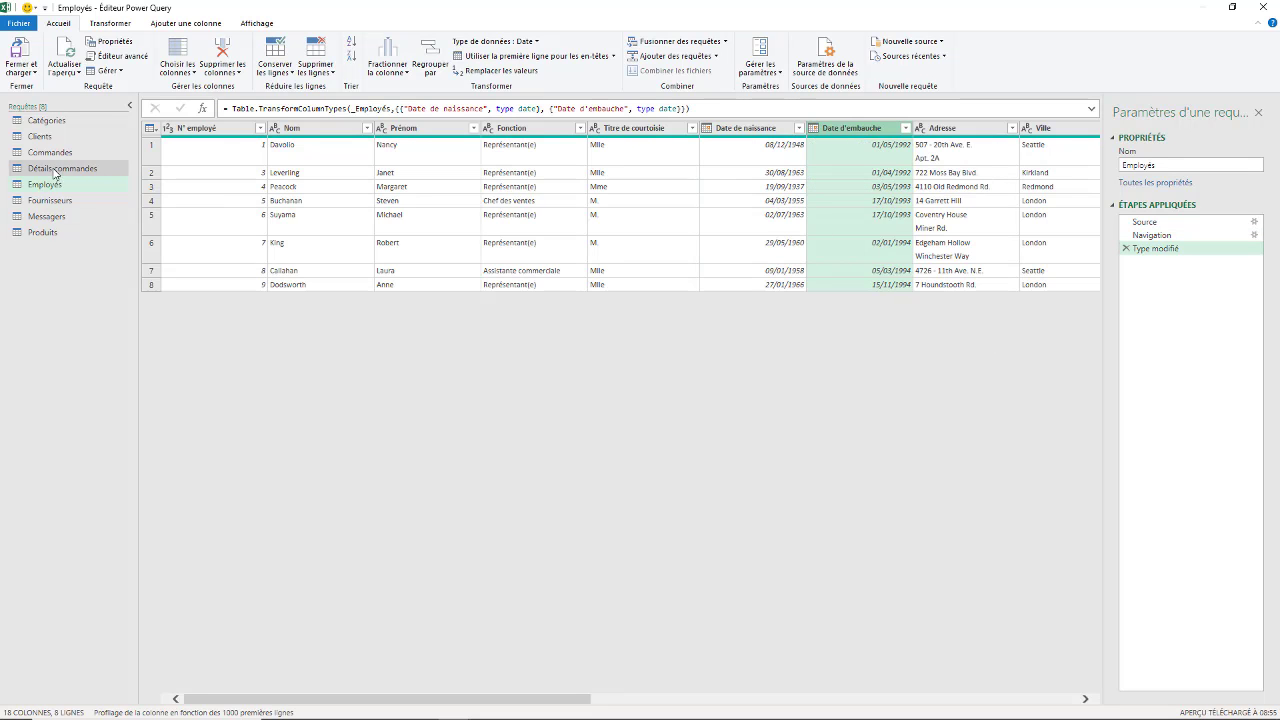
Check the columns and data types of the Fournisseurs, Messagers, Produits and Catégories queries.
{"action": "left_click", "coordinate": [50, 200]}
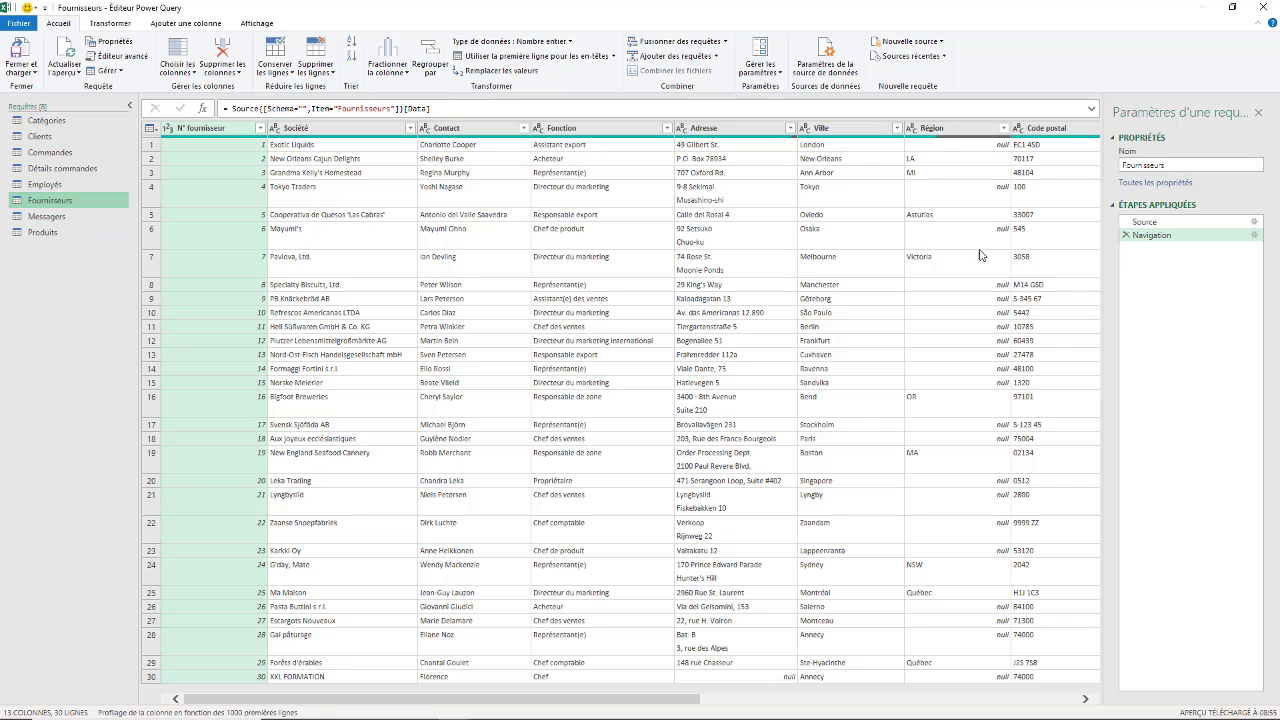
{"action": "left_click", "coordinate": [50, 218]}
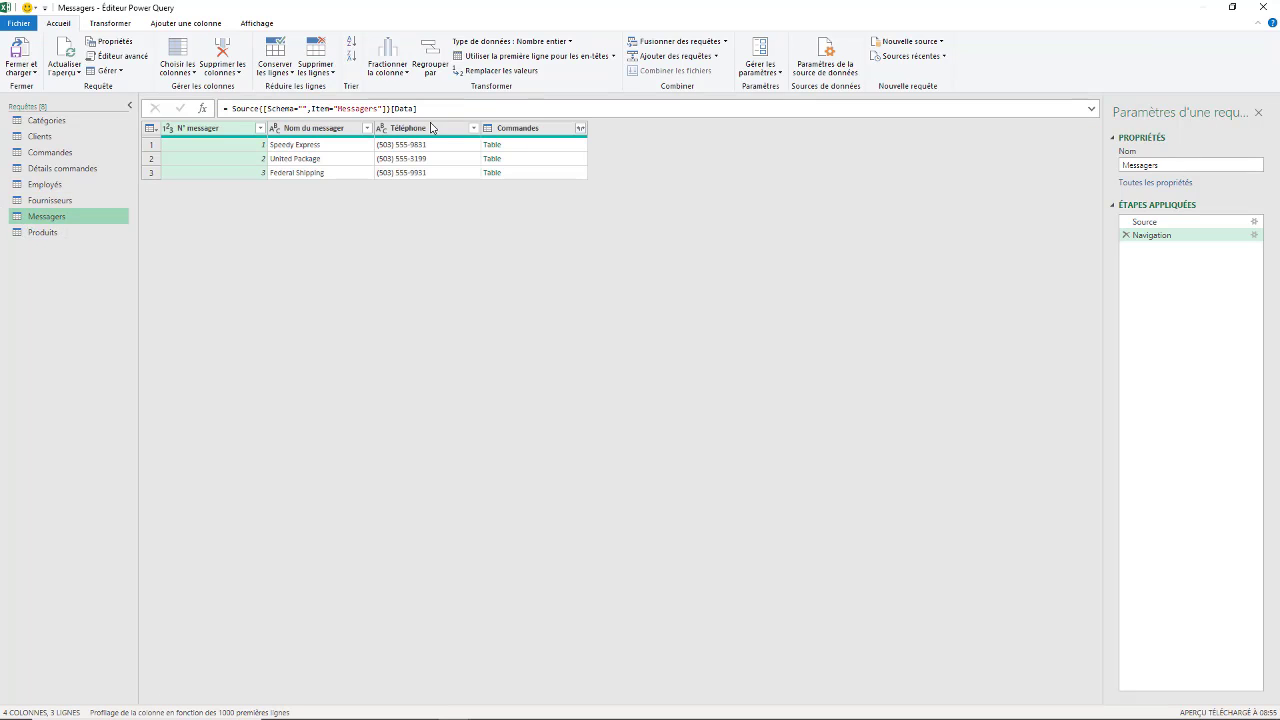
{"action": "left_click", "coordinate": [42, 232]}
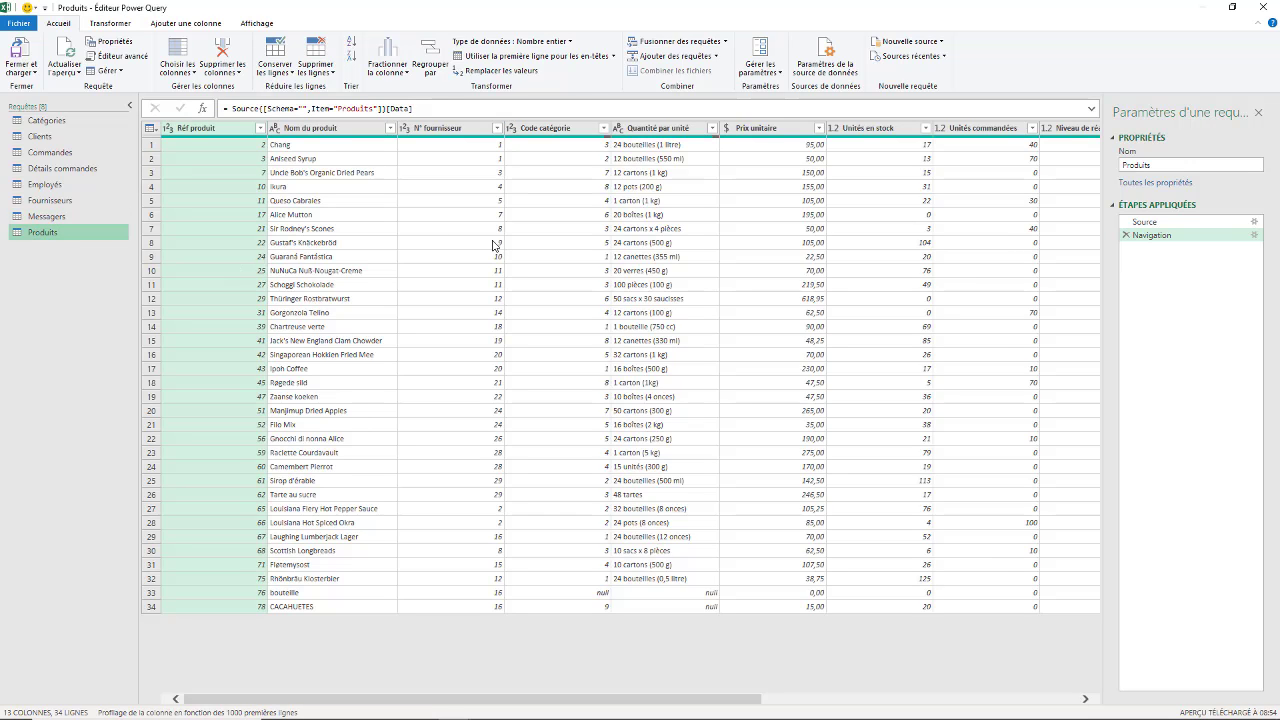
{"action": "left_click", "coordinate": [38, 118]}
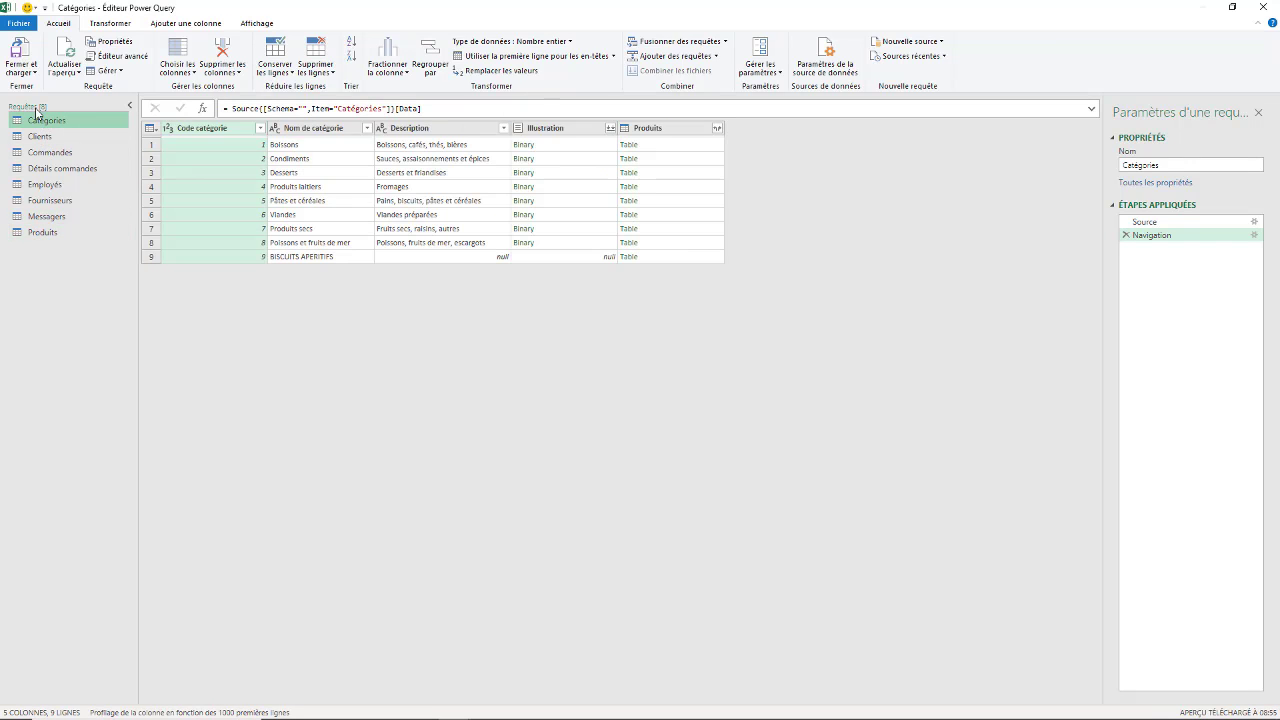
Close the editor and load the queries as connections only, adding their data to the data model.
{"action": "left_click", "coordinate": [22, 70]}
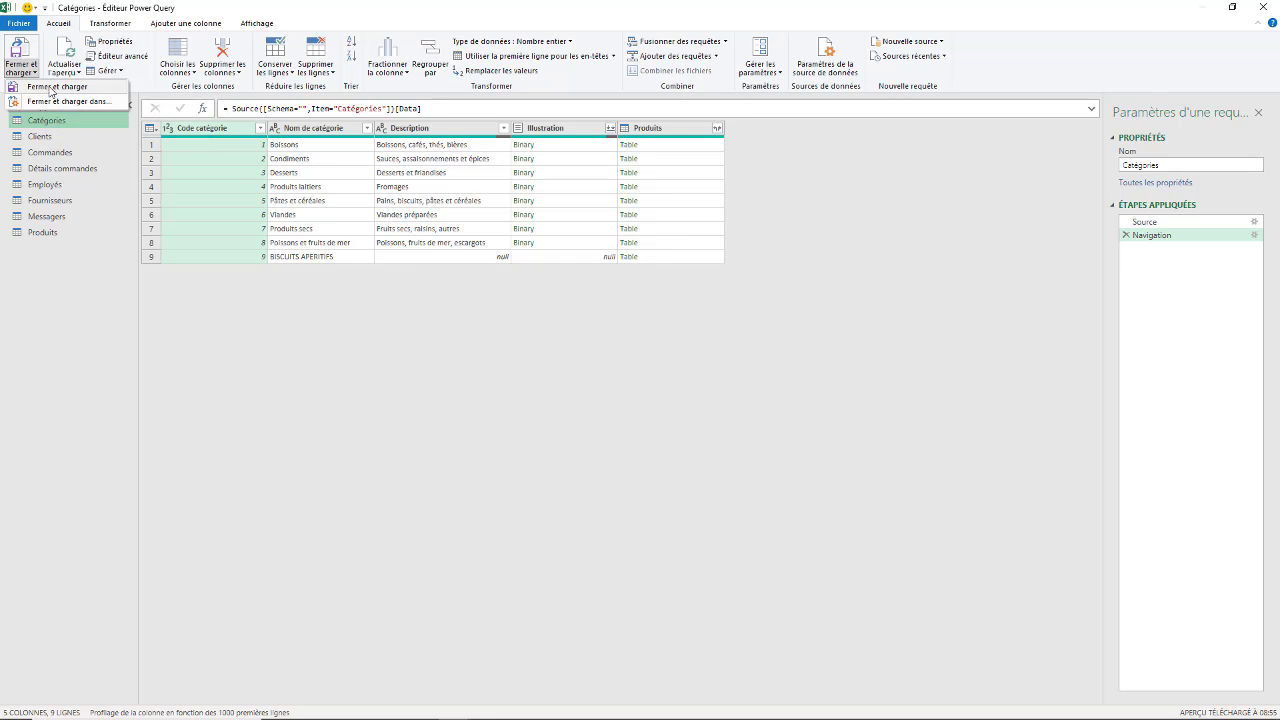
{"action": "left_click", "coordinate": [41, 103]}
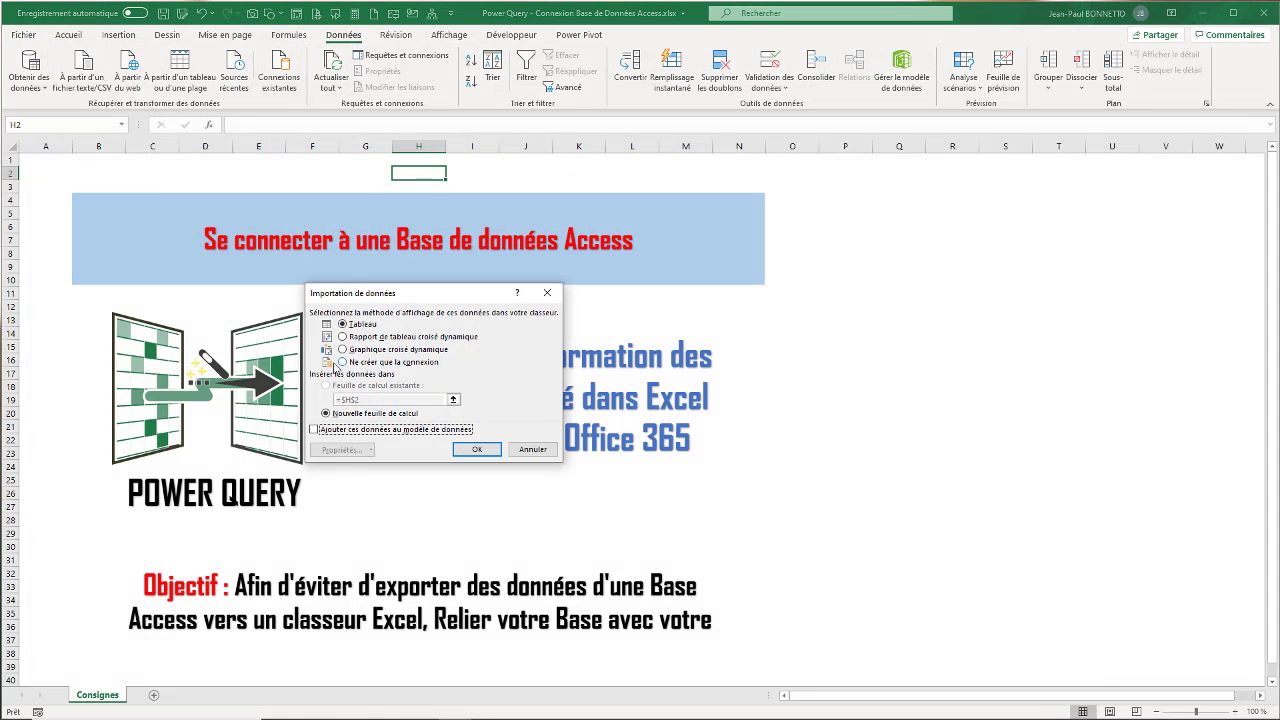
{"action": "left_click", "coordinate": [342, 362]}
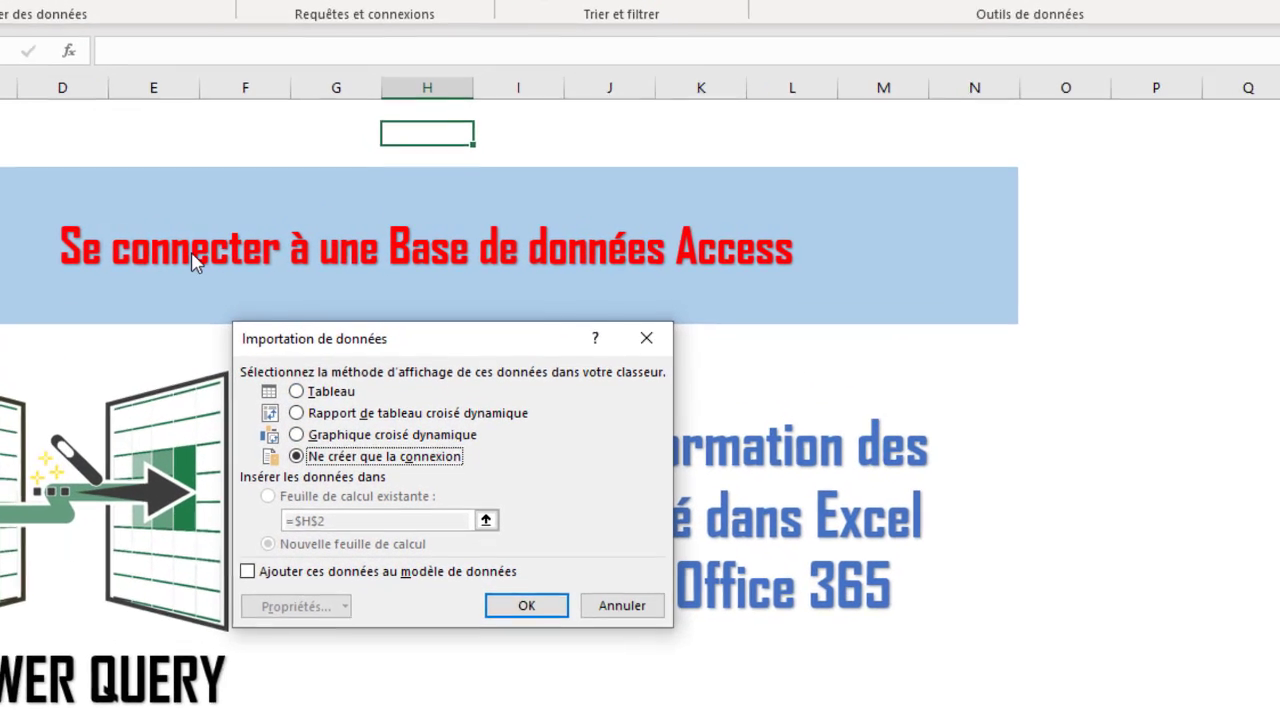
{"action": "left_click", "coordinate": [245, 576]}
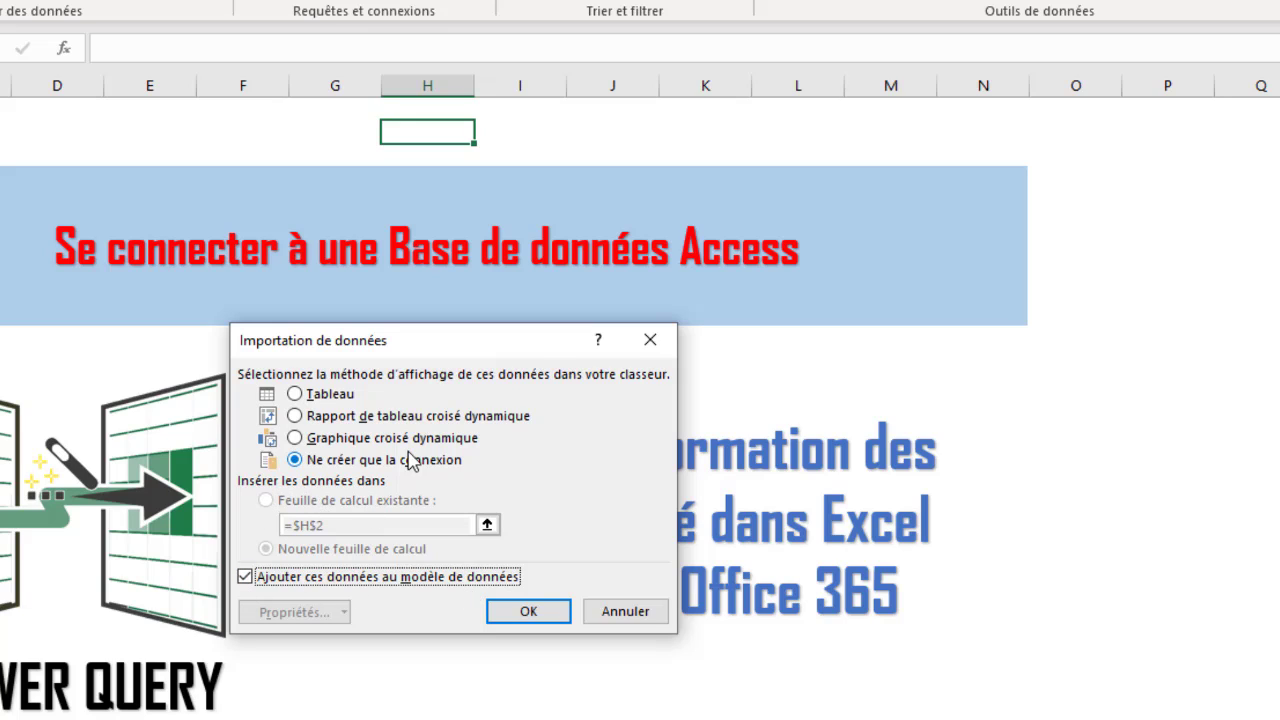
{"action": "left_click", "coordinate": [520, 607]}
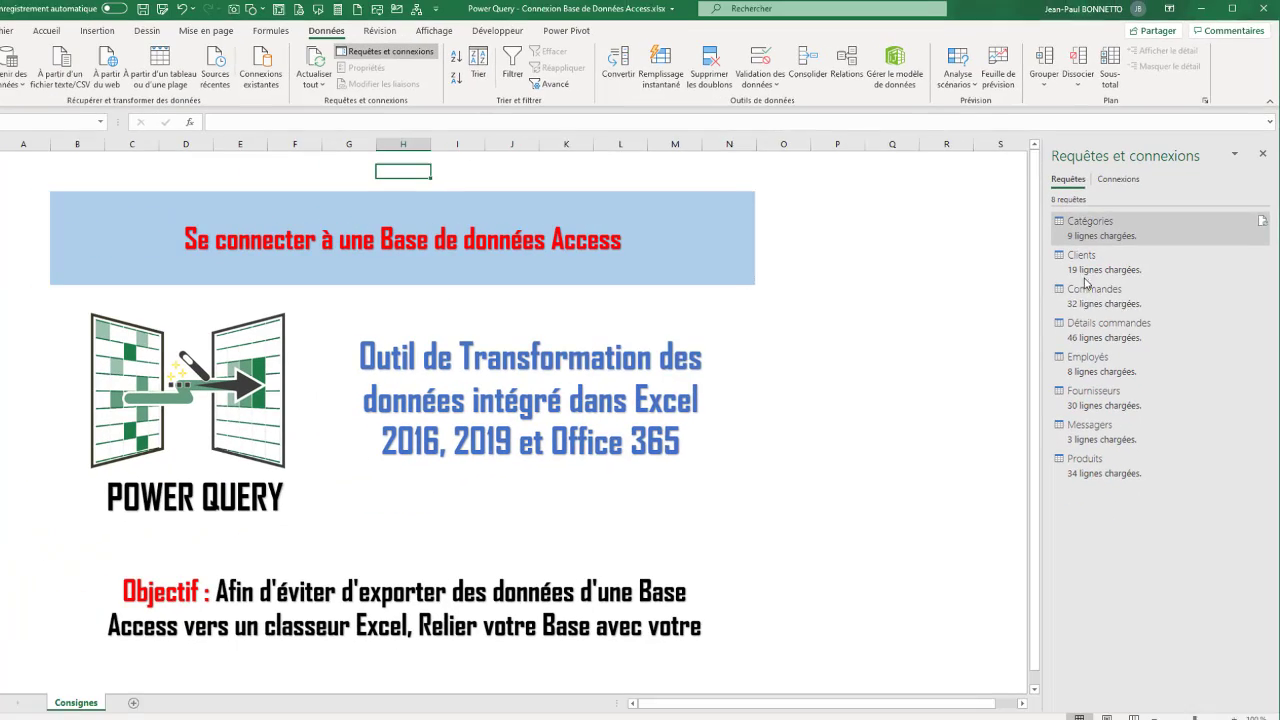
Preview loaded queries such as Commandes and Employés, and close the list of queries and connections.
{"action": "mouse_move", "coordinate": [947, 312]}
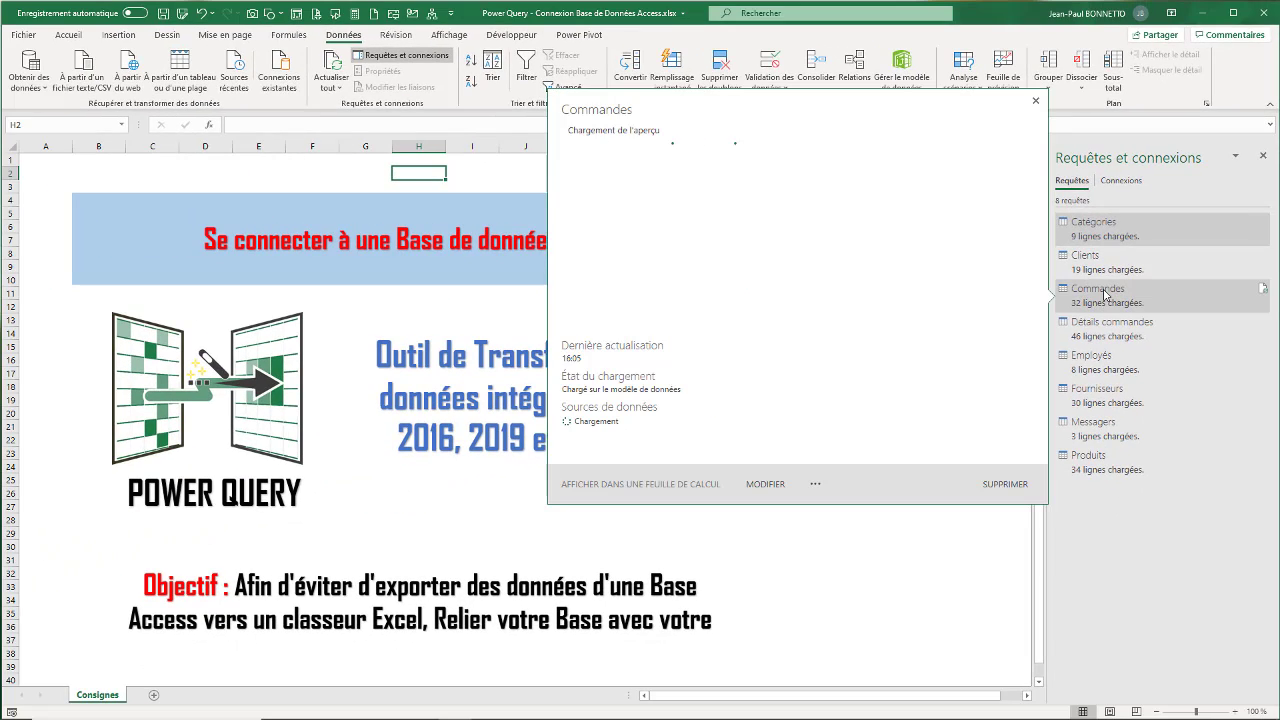
{"action": "mouse_move", "coordinate": [1095, 338]}
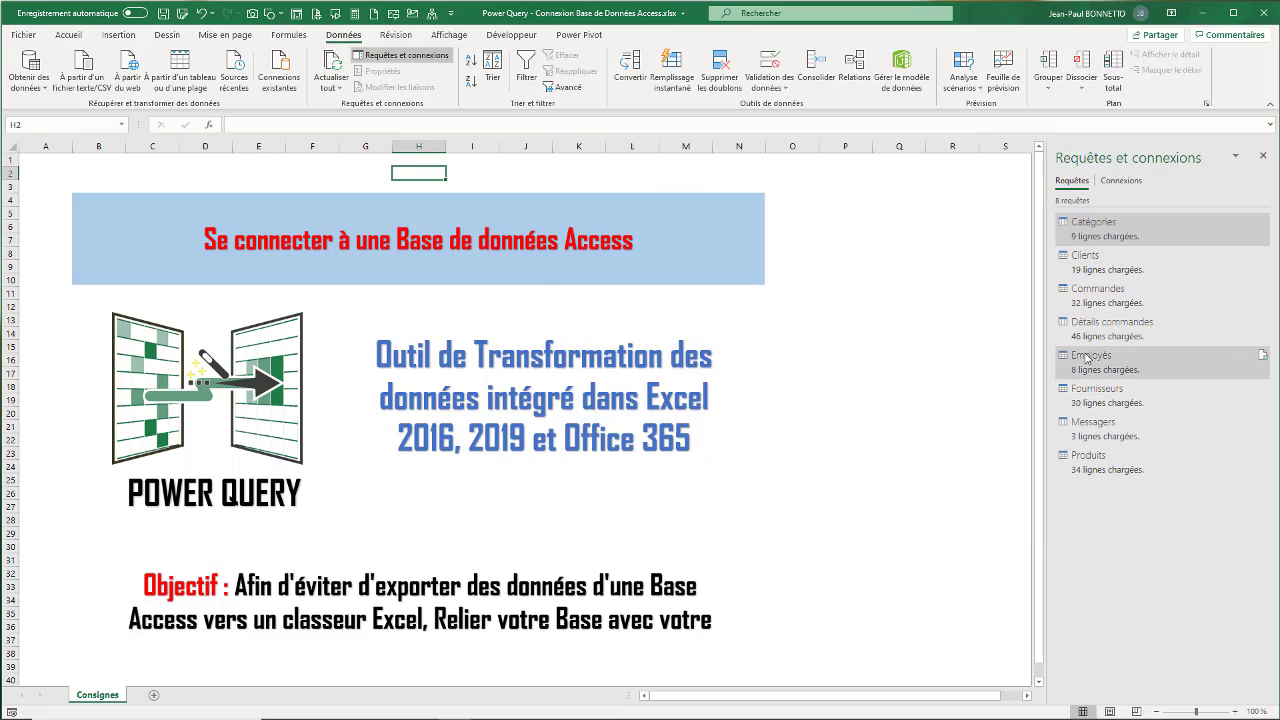
{"action": "mouse_move", "coordinate": [1088, 360]}
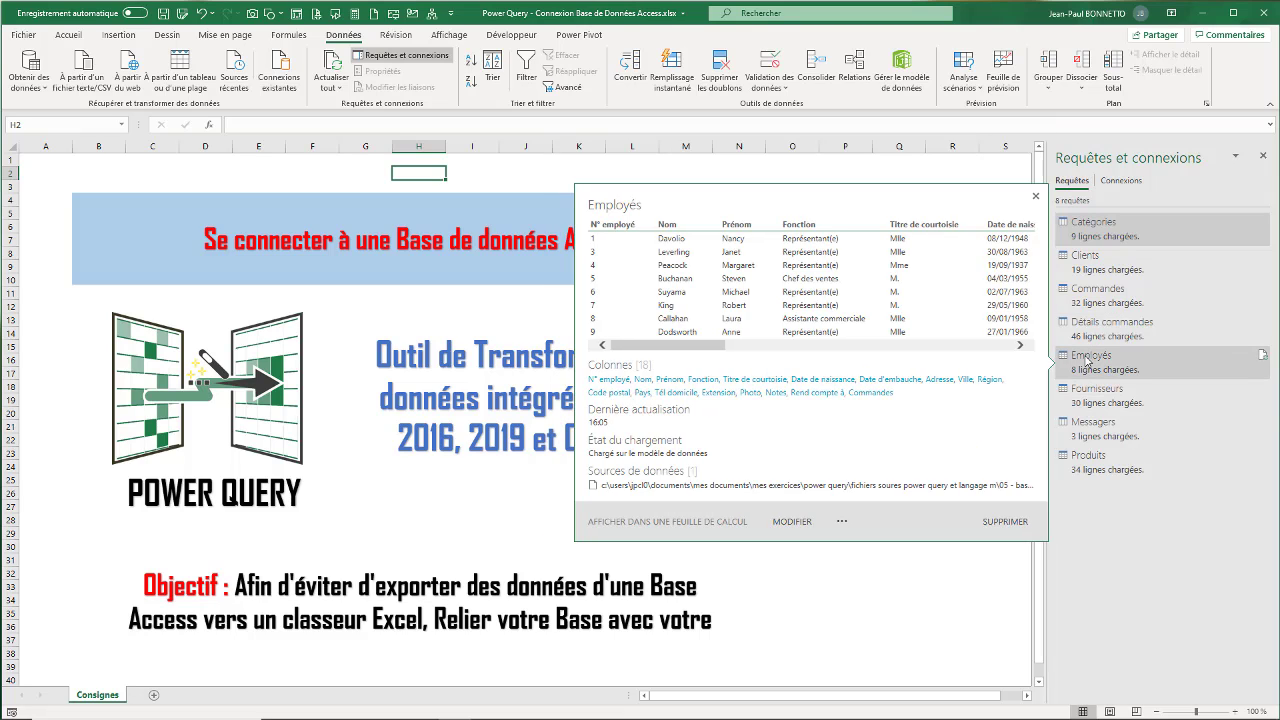
{"action": "mouse_move", "coordinate": [1082, 398]}
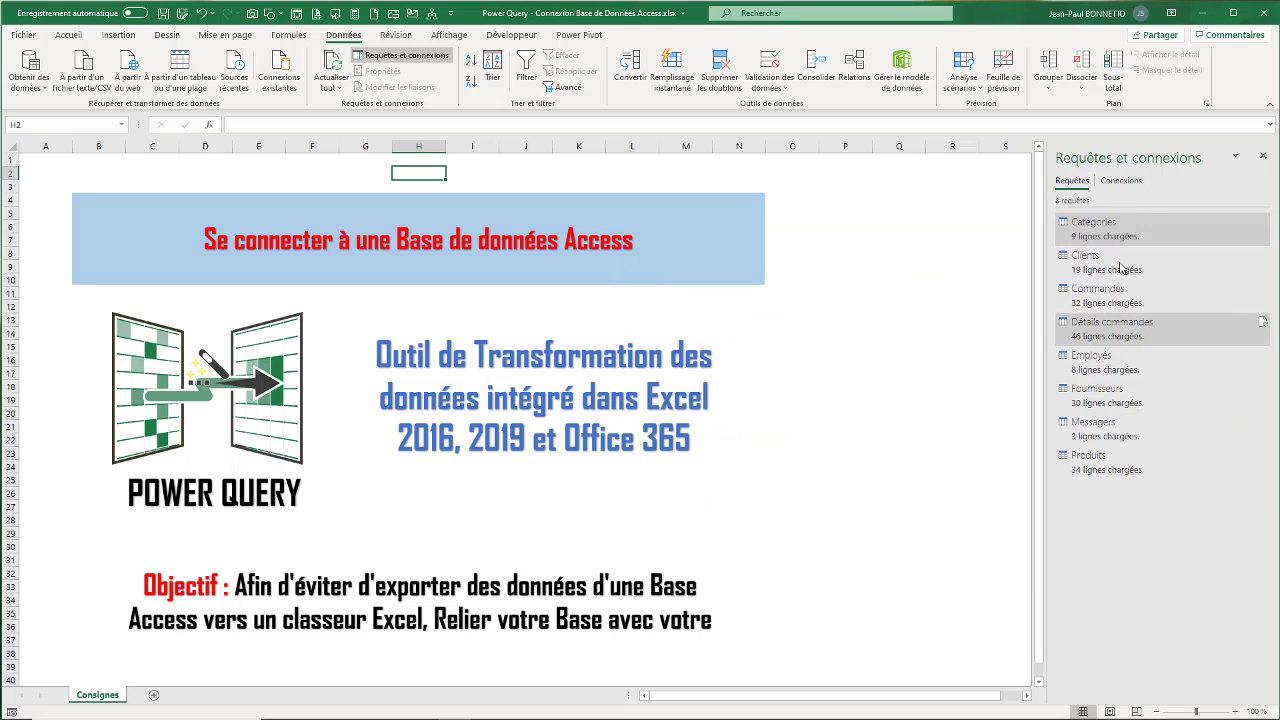
{"action": "left_click", "coordinate": [892, 197]}
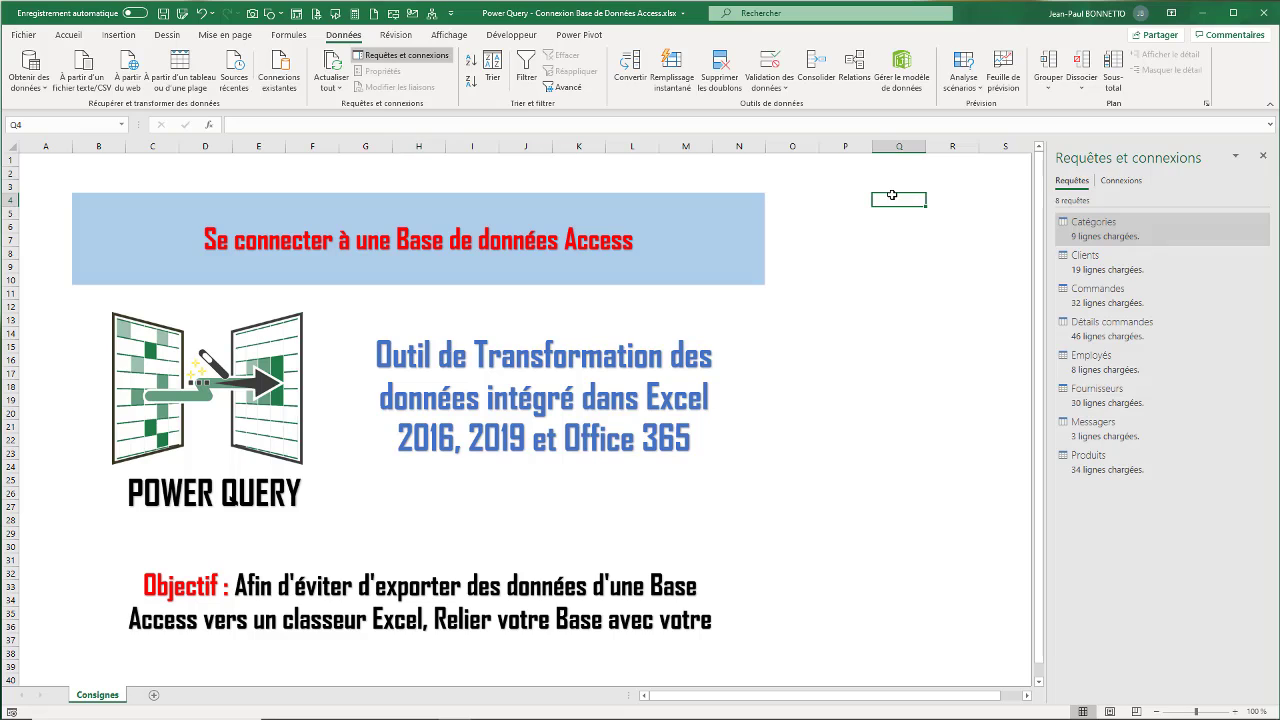
{"action": "left_click", "coordinate": [1266, 160]}
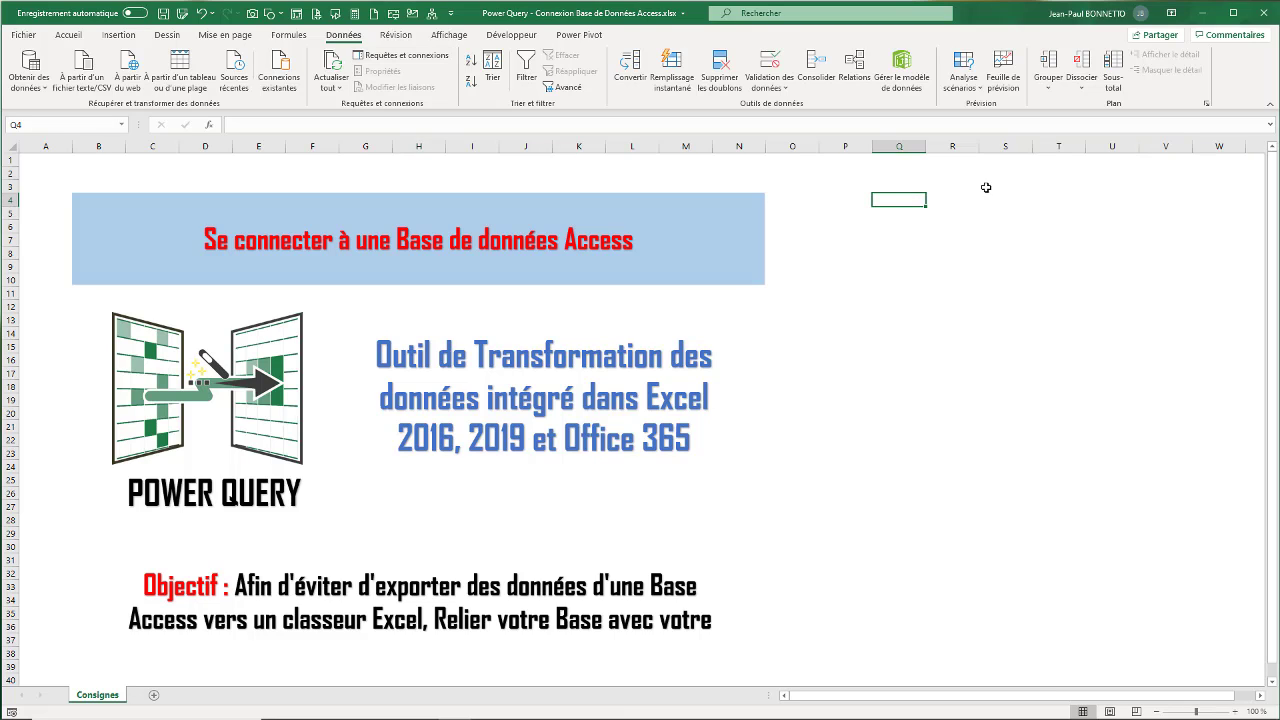
{"action": "left_click", "coordinate": [988, 186]}
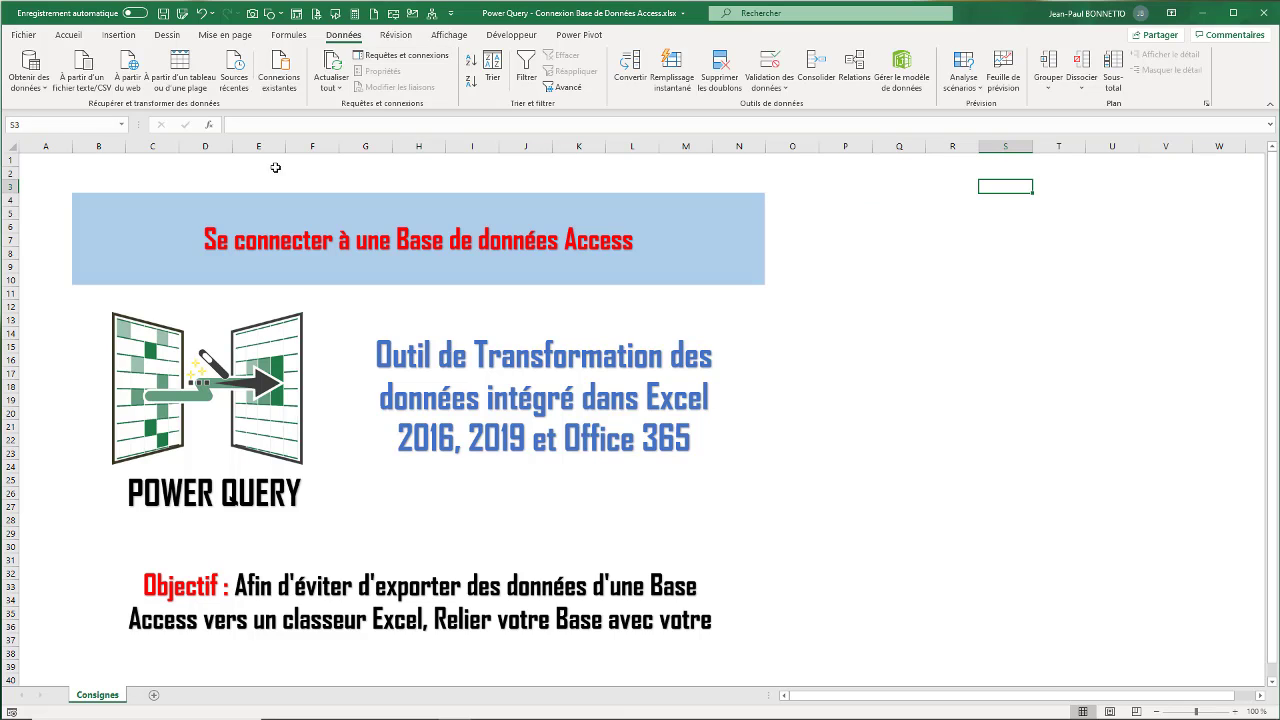
{"action": "left_click", "coordinate": [918, 408]}
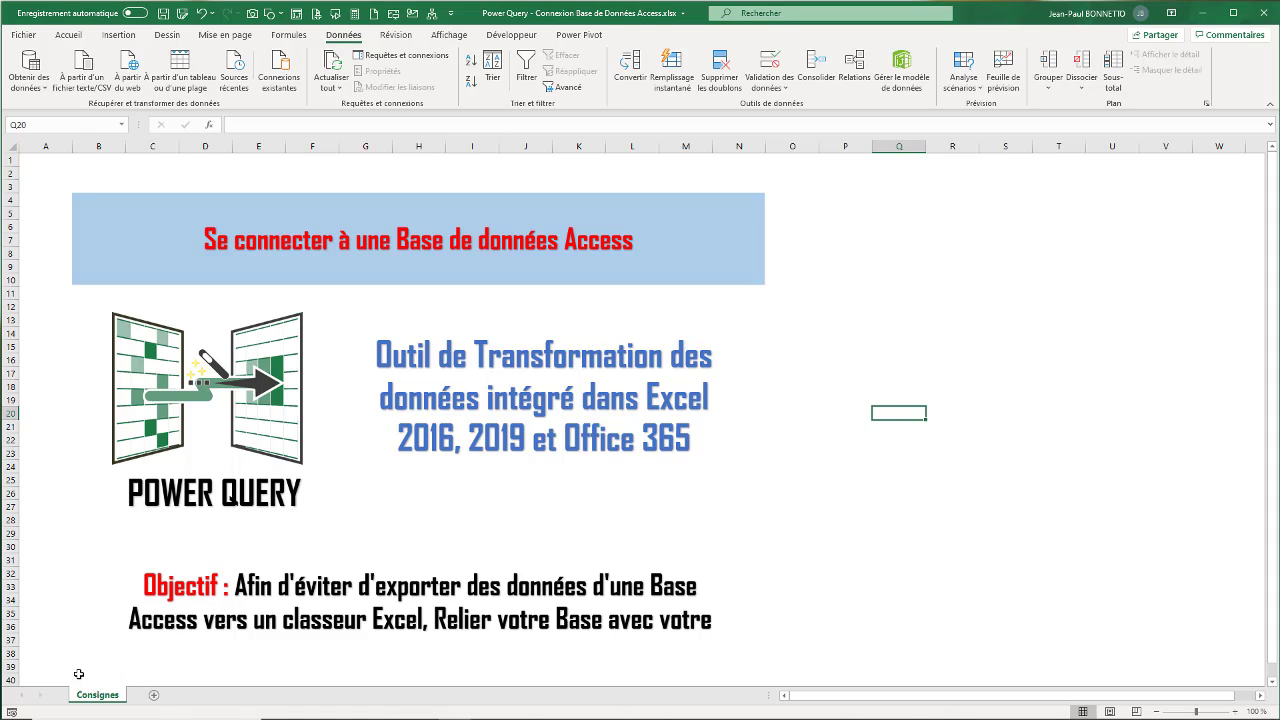
Open the workbook's data model in Power Pivot and auto-fit the Illustration column of the Catégories table.
{"action": "left_click", "coordinate": [864, 228]}
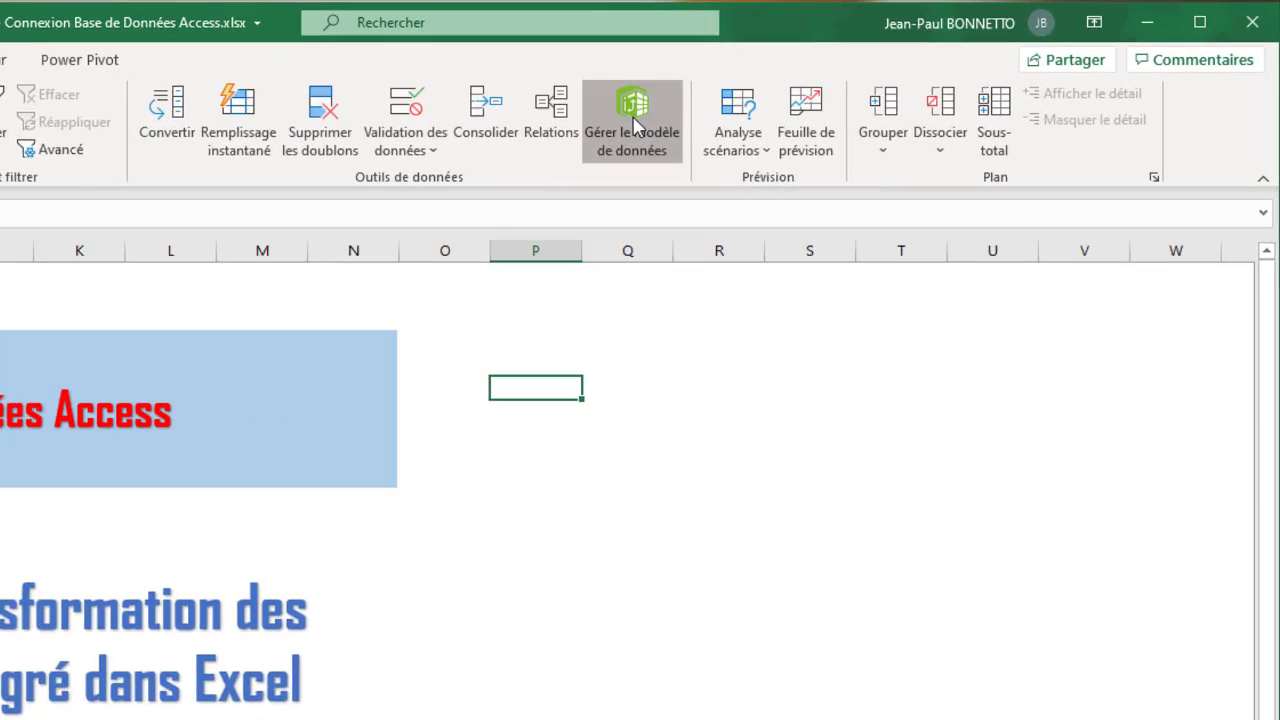
{"action": "left_click", "coordinate": [633, 125]}
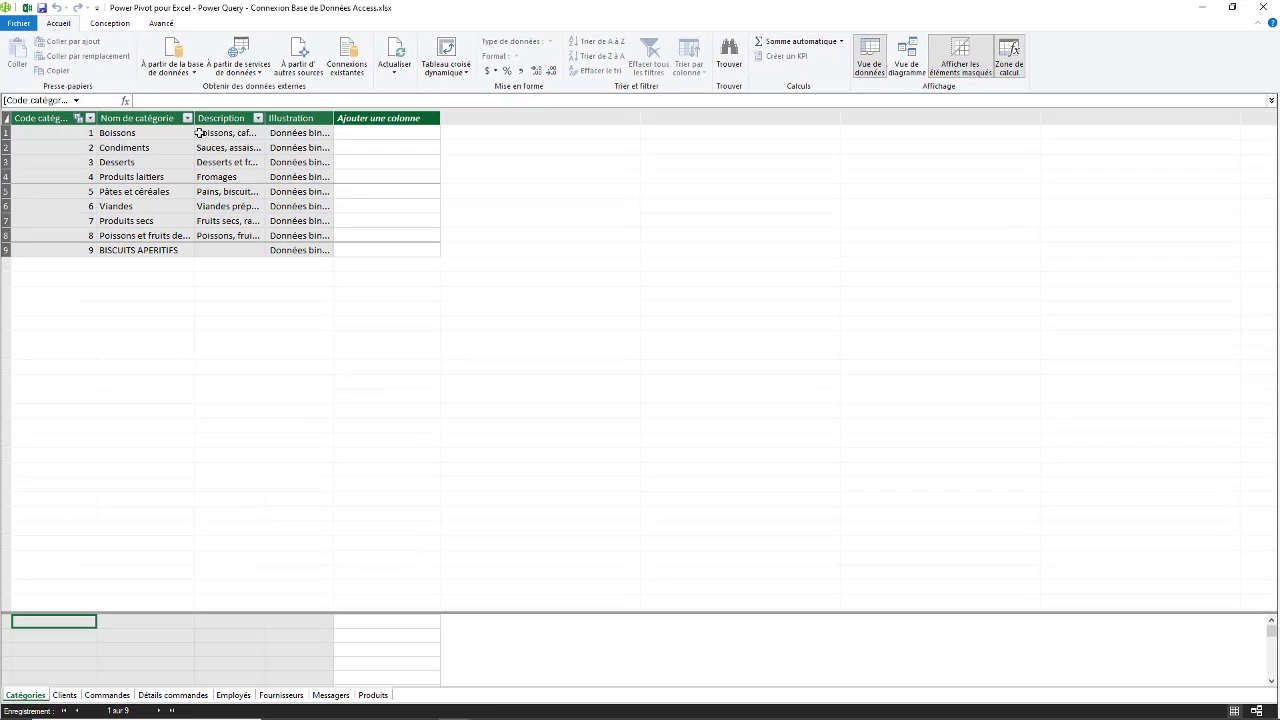
{"action": "double_click", "coordinate": [334, 118]}
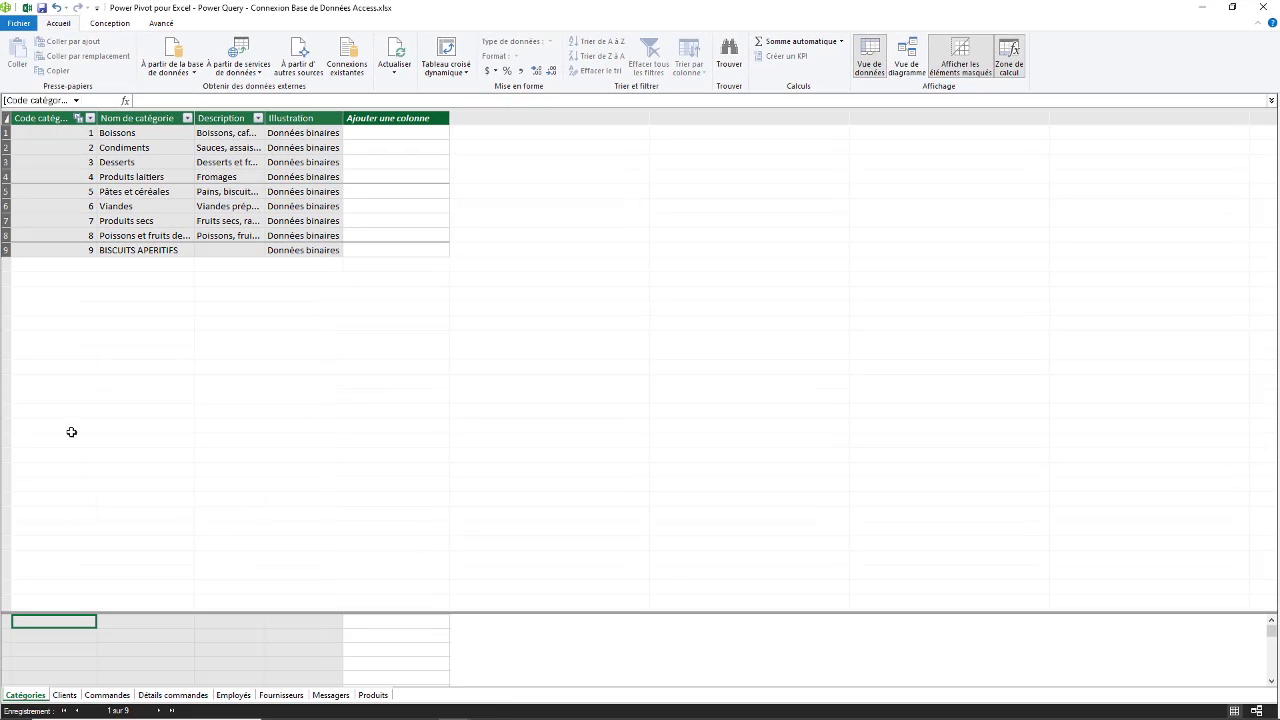
Look through the data model tables from Clients to Produits.
{"action": "left_click", "coordinate": [65, 695]}
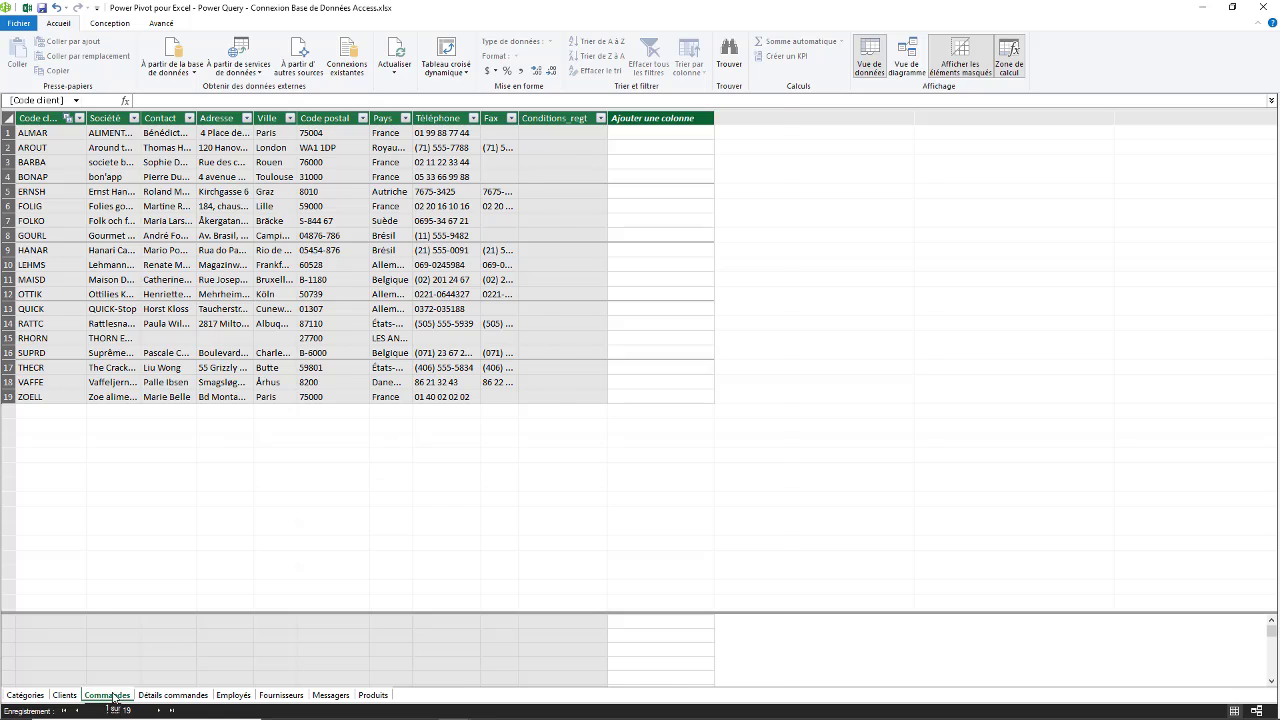
{"action": "left_click", "coordinate": [107, 695]}
{"action": "left_click", "coordinate": [195, 697]}
{"action": "left_click", "coordinate": [233, 695]}
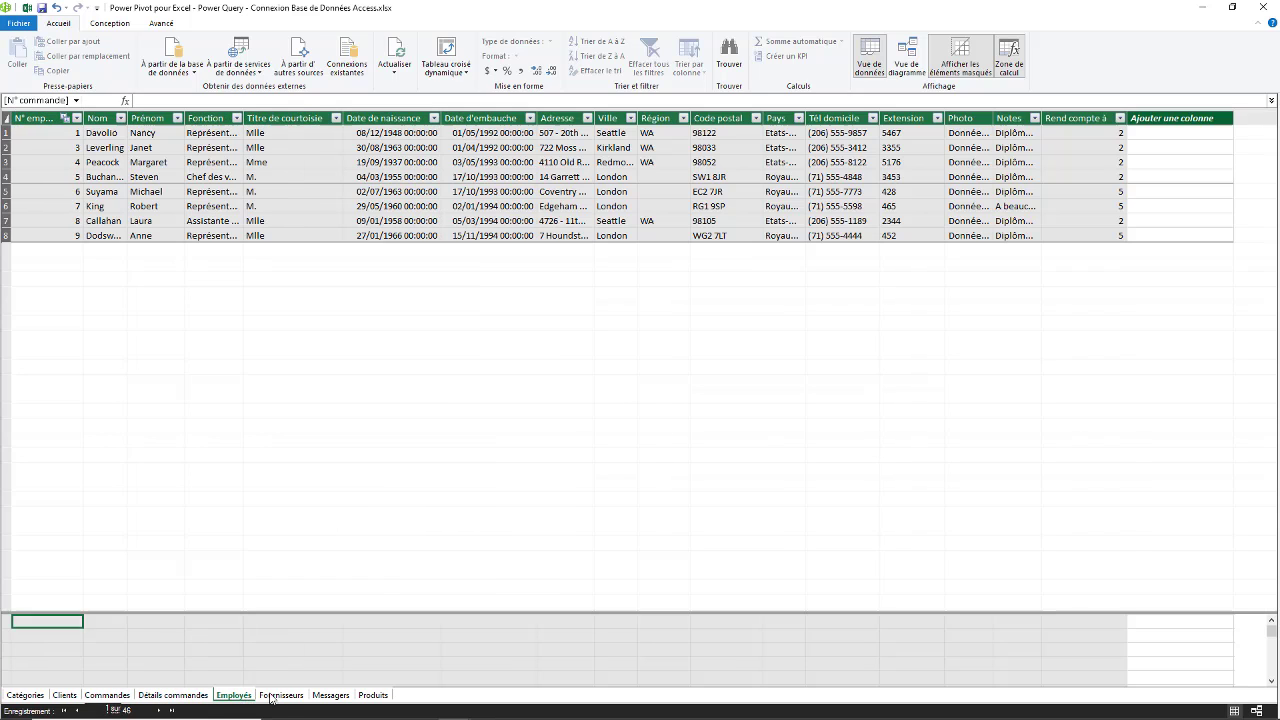
{"action": "left_click", "coordinate": [281, 695]}
{"action": "left_click", "coordinate": [330, 695]}
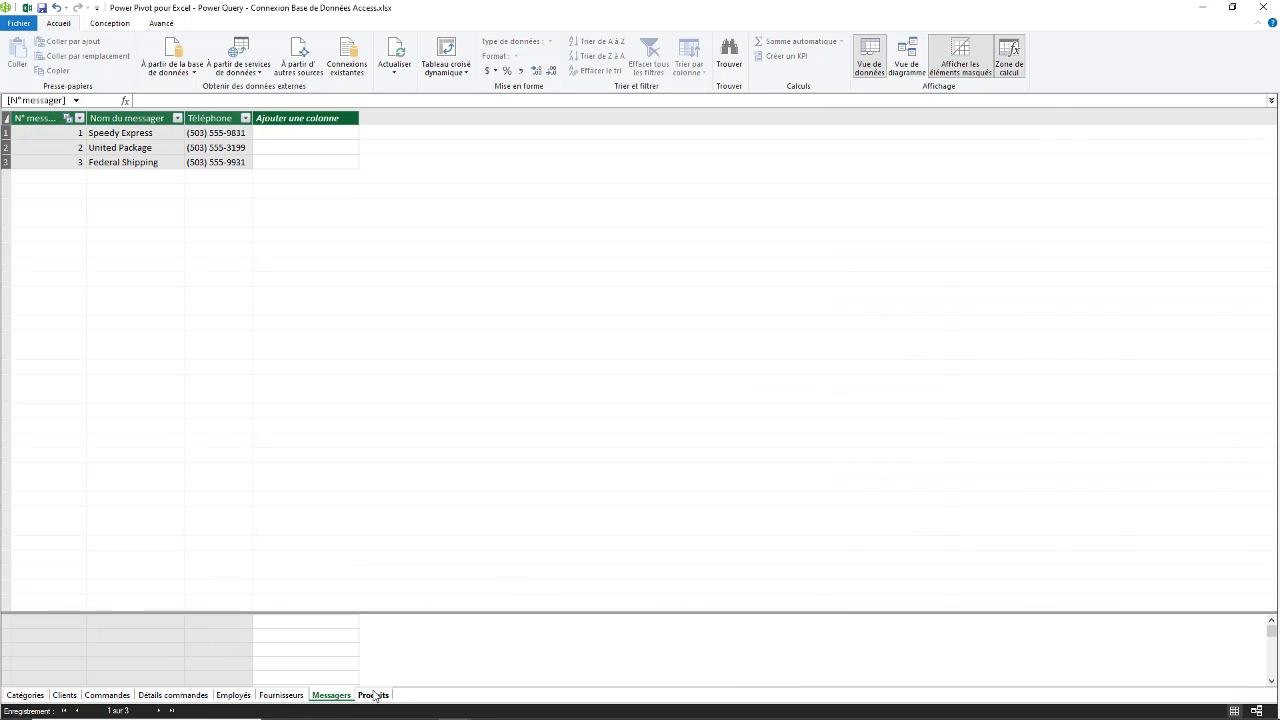
{"action": "left_click", "coordinate": [373, 695]}
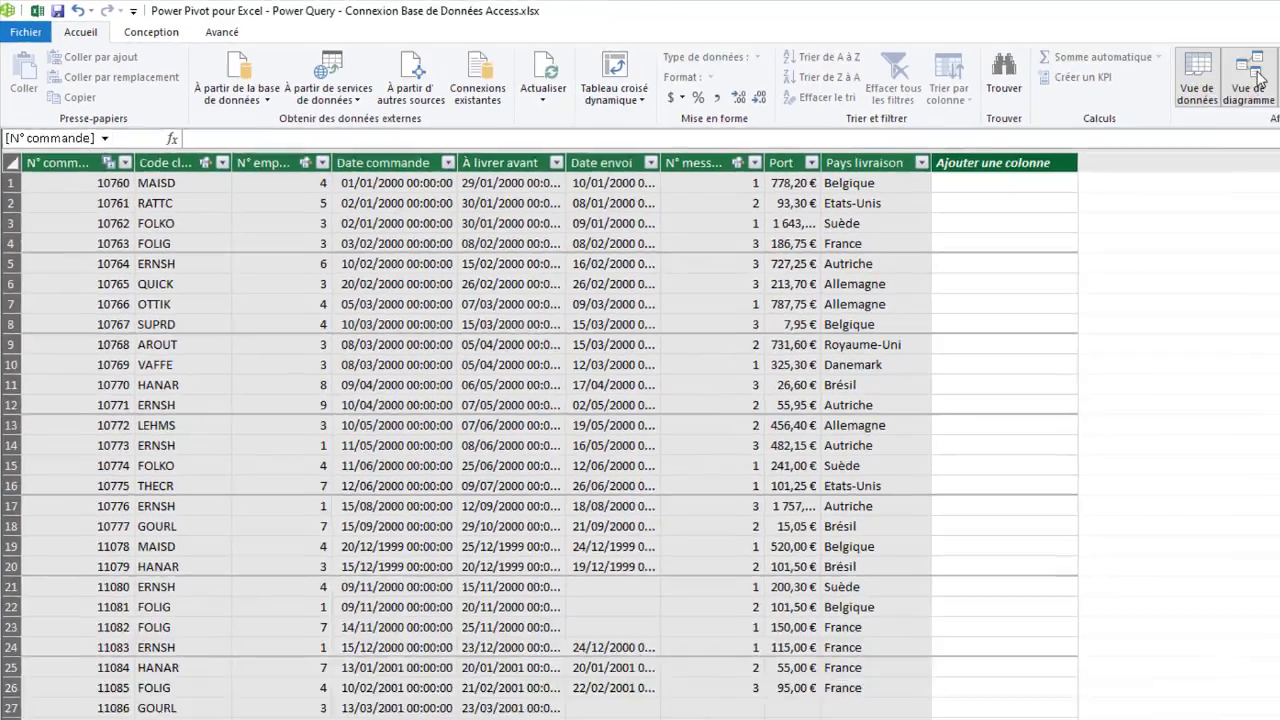
Show the data model as a diagram and reposition the Fournisseurs, Messagers and Détails commandes tables to make their relationships clearer.
{"action": "left_click", "coordinate": [910, 60]}
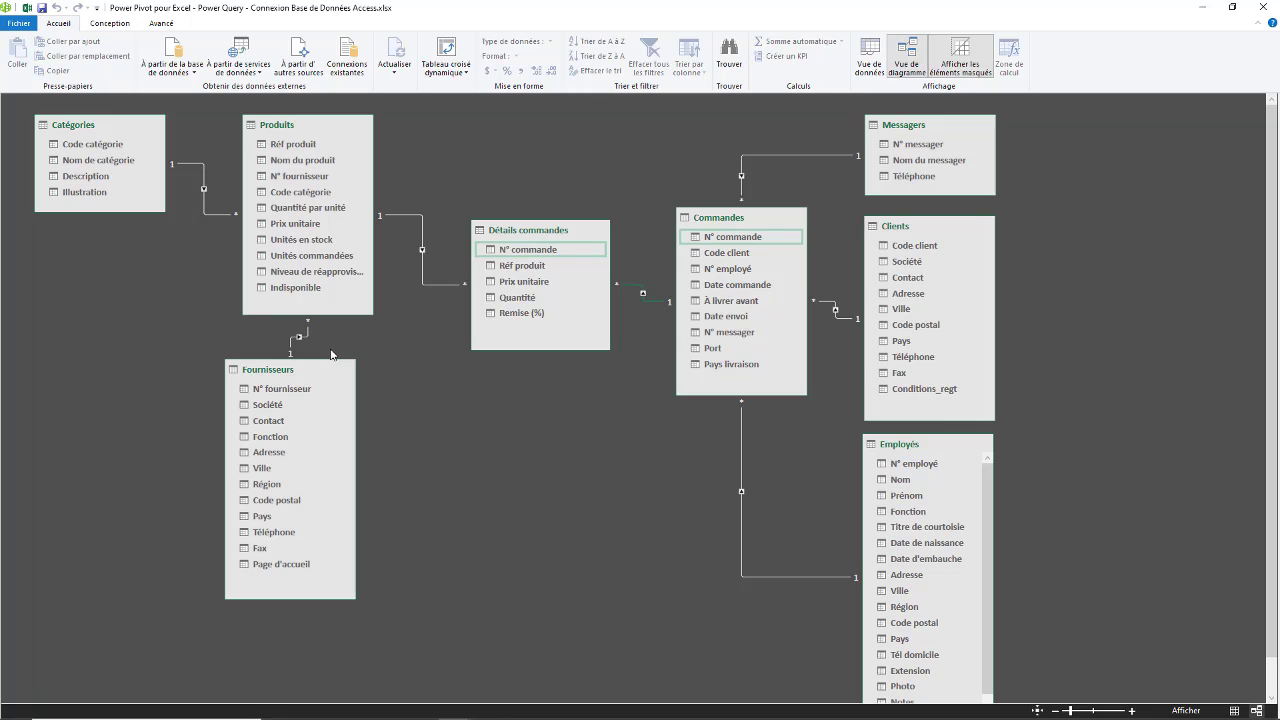
{"action": "left_click_drag", "start_coordinate": [325, 368], "coordinate": [271, 392]}
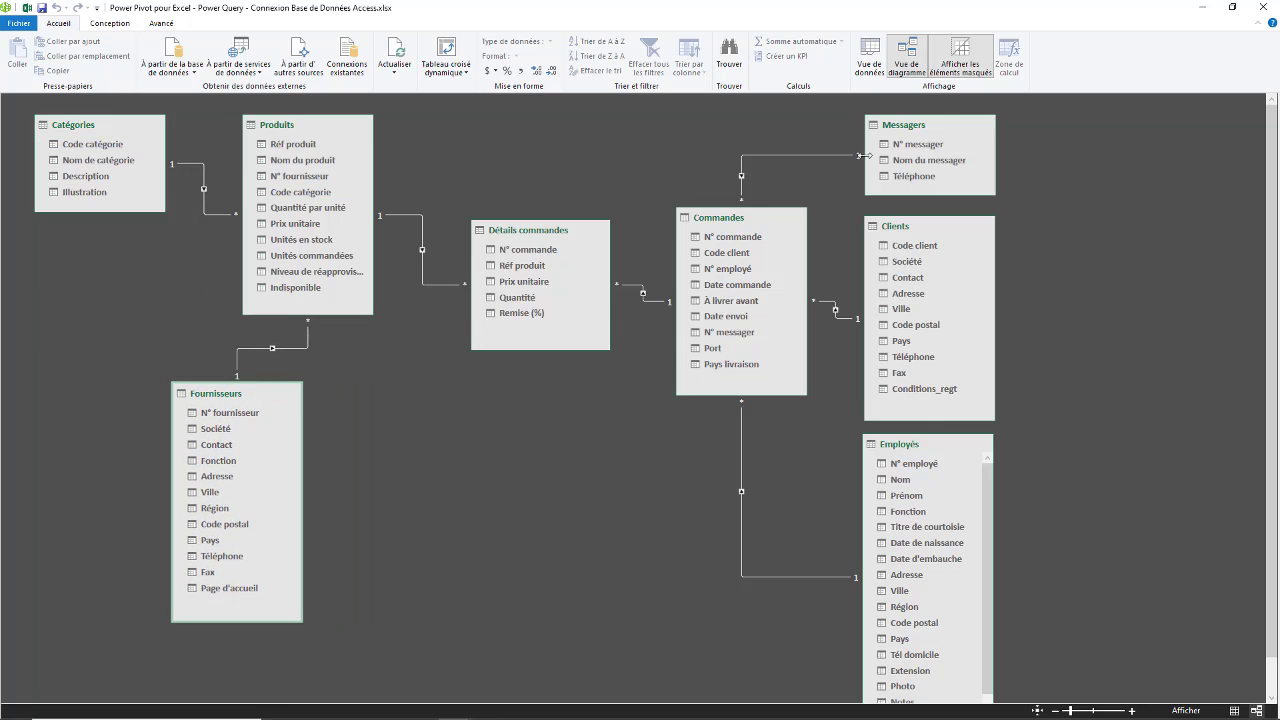
{"action": "left_click_drag", "start_coordinate": [936, 124], "coordinate": [945, 120]}
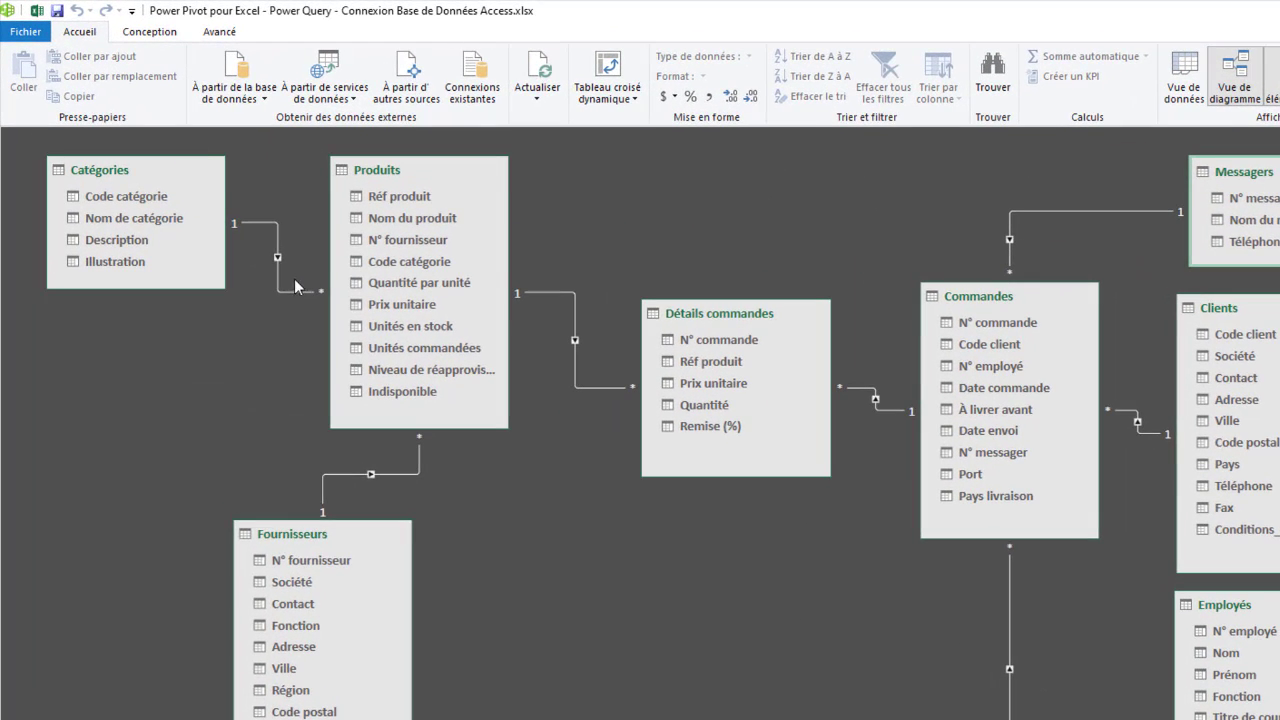
{"action": "left_click", "coordinate": [291, 286]}
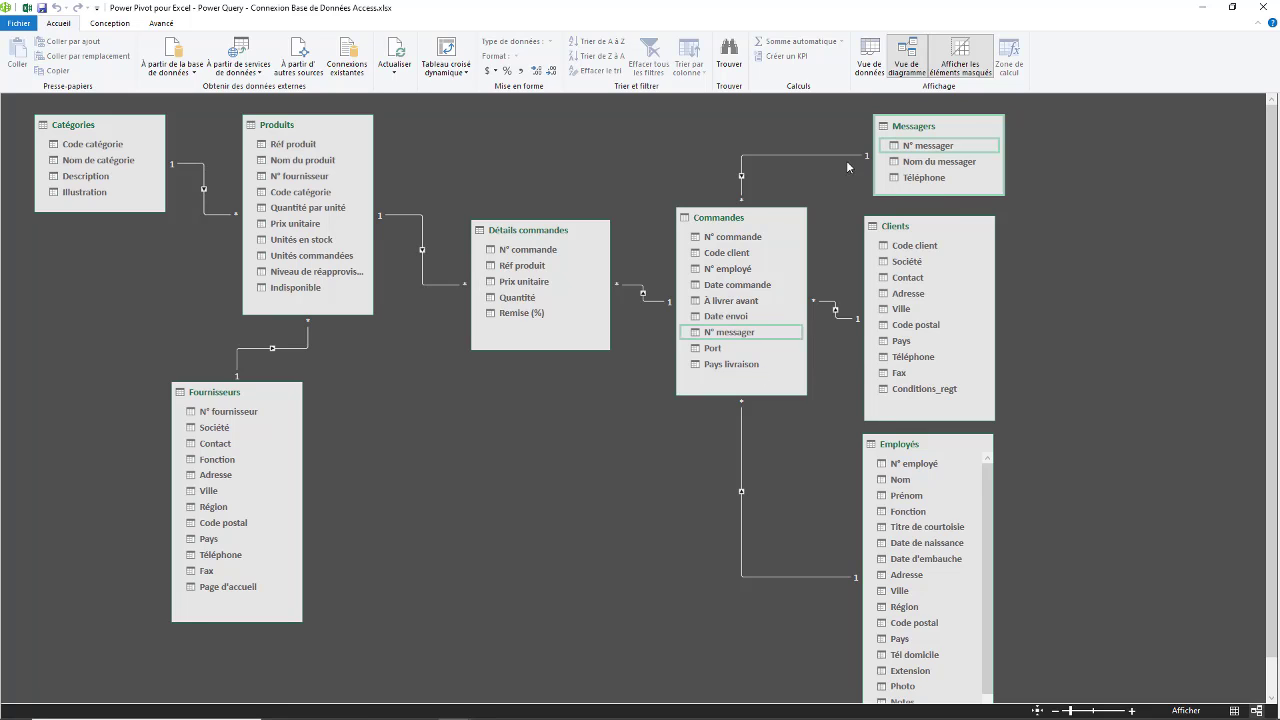
{"action": "left_click_drag", "start_coordinate": [571, 226], "coordinate": [566, 222]}
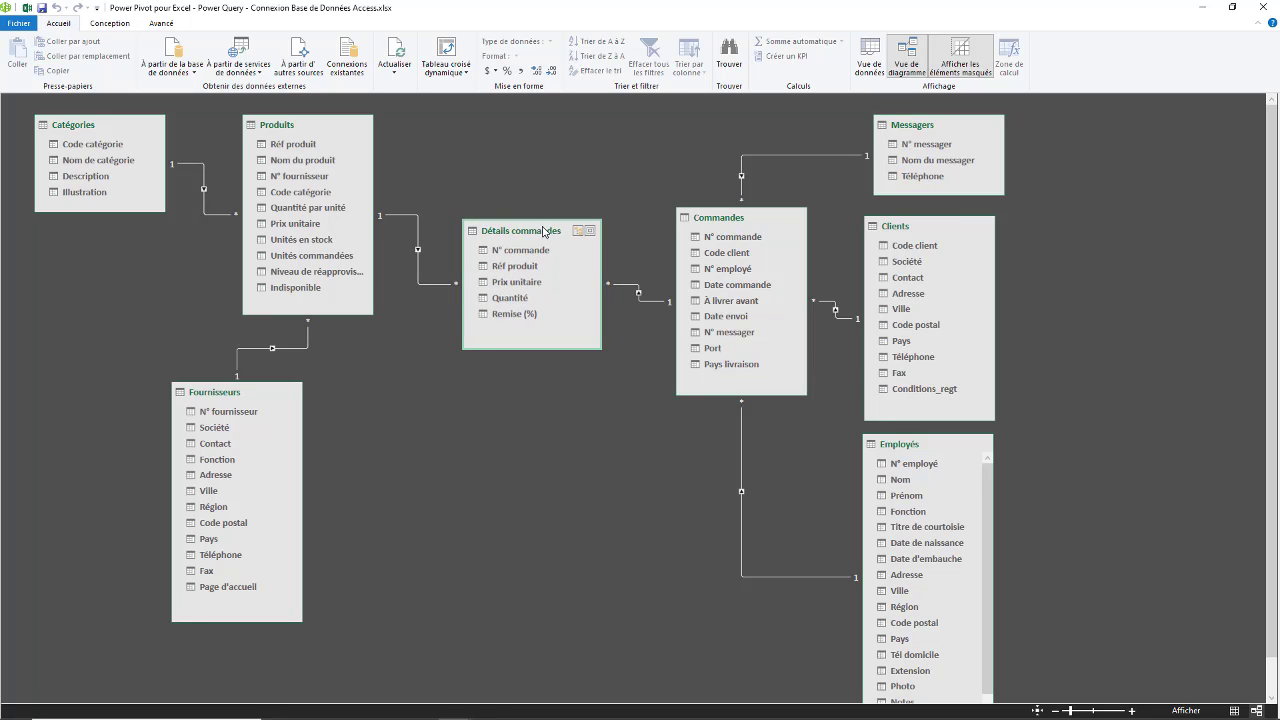
Look at the available pivot table and pivot chart layouts without inserting one, and return to the data view.
{"action": "left_click", "coordinate": [461, 72]}
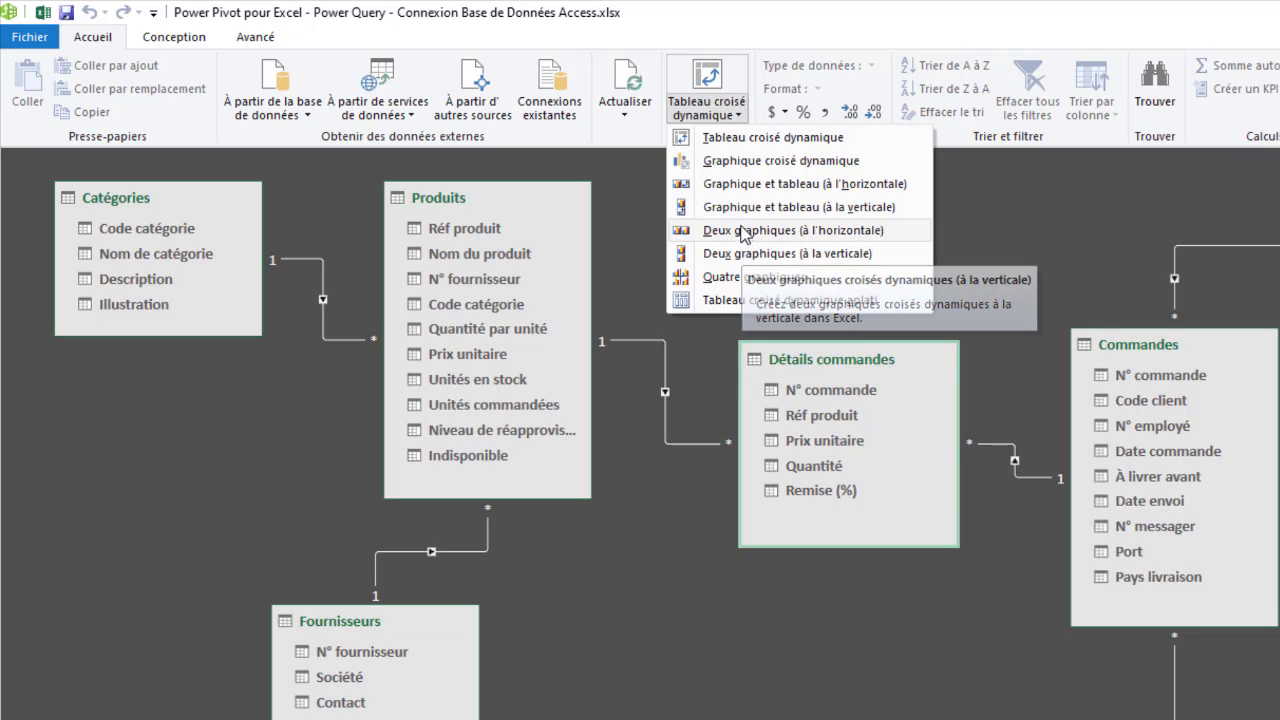
{"action": "left_click", "coordinate": [238, 428]}
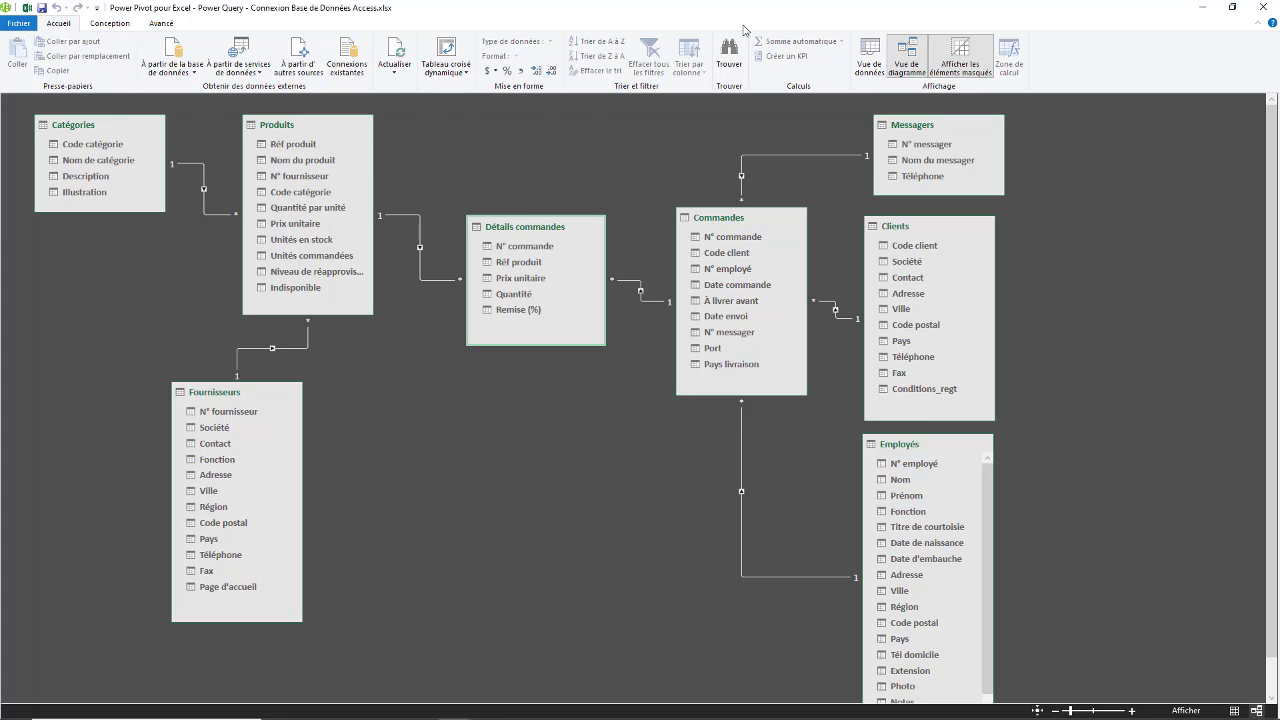
{"action": "left_click", "coordinate": [869, 55]}
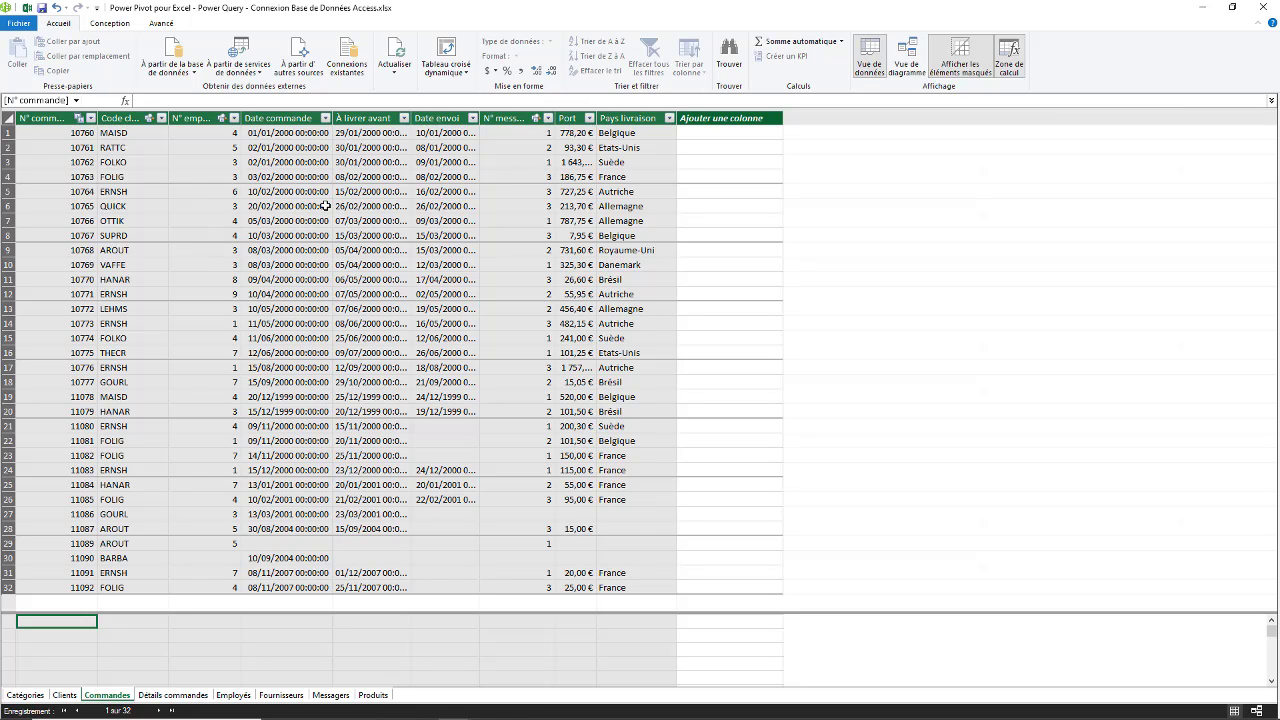
Examine the existing Power Pivot data connections and close their list.
{"action": "left_click", "coordinate": [347, 66]}
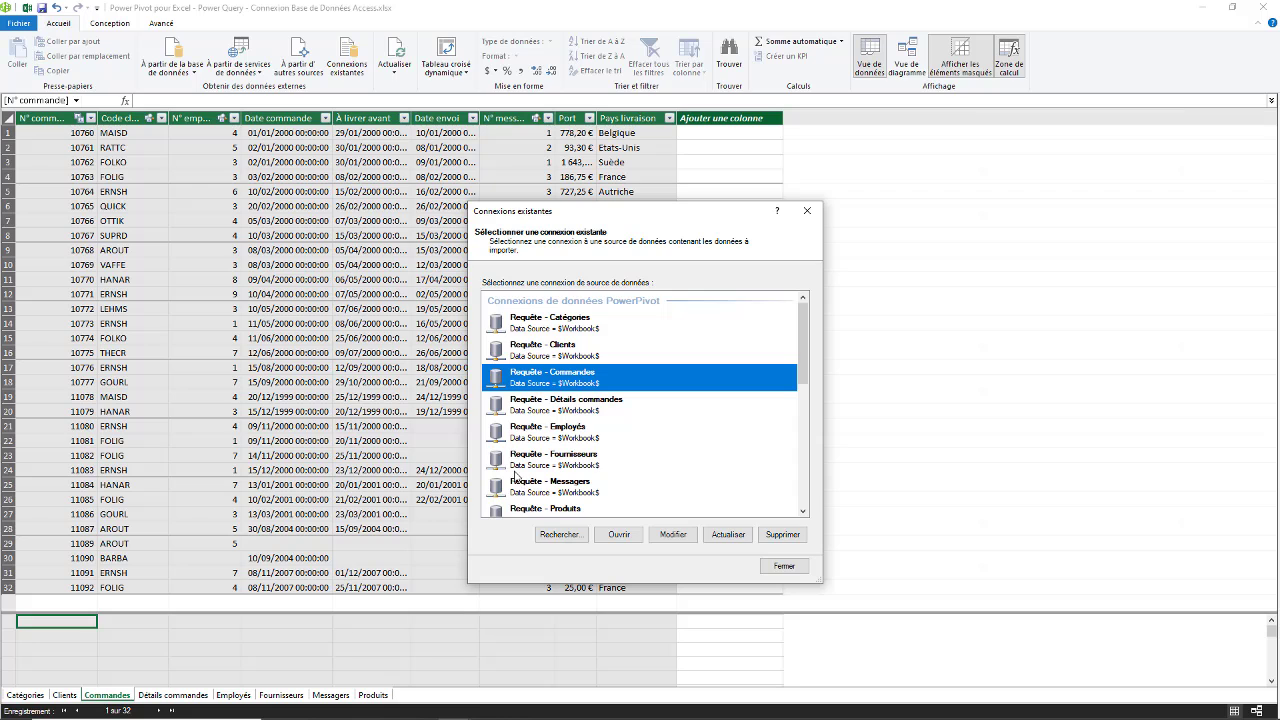
{"action": "left_click_drag", "start_coordinate": [802, 330], "coordinate": [800, 292]}
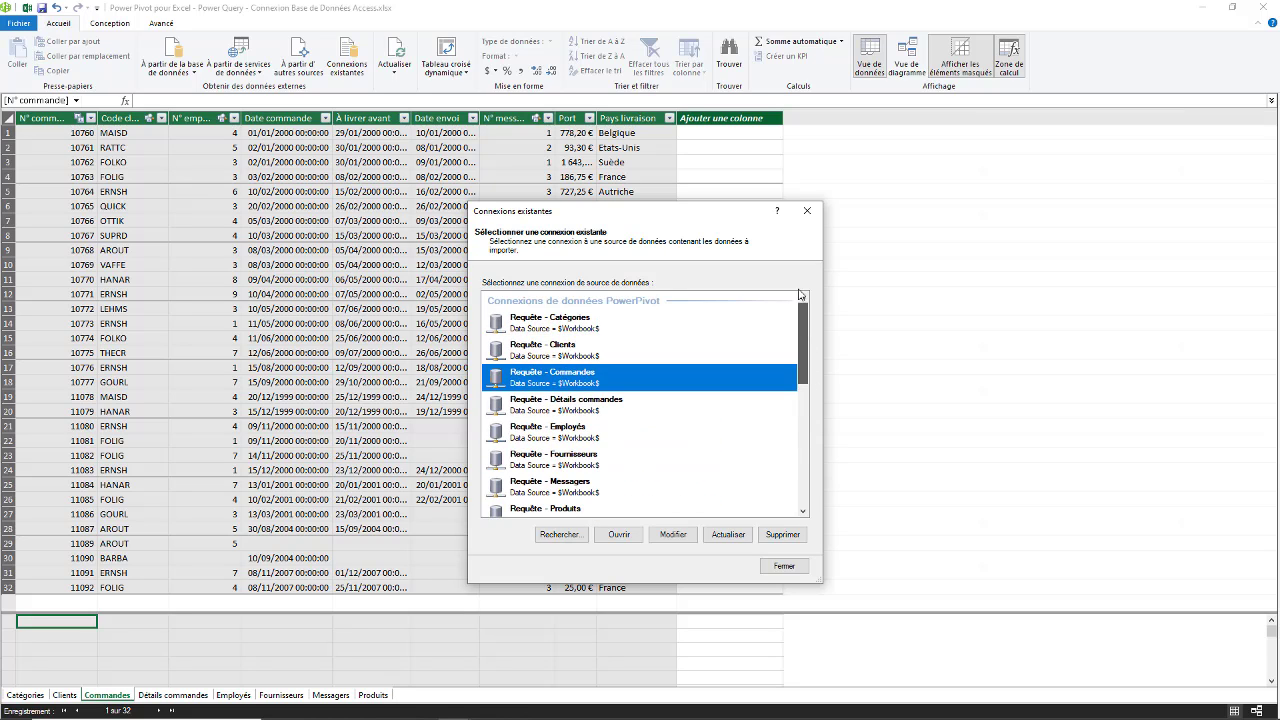
{"action": "left_click", "coordinate": [799, 567]}
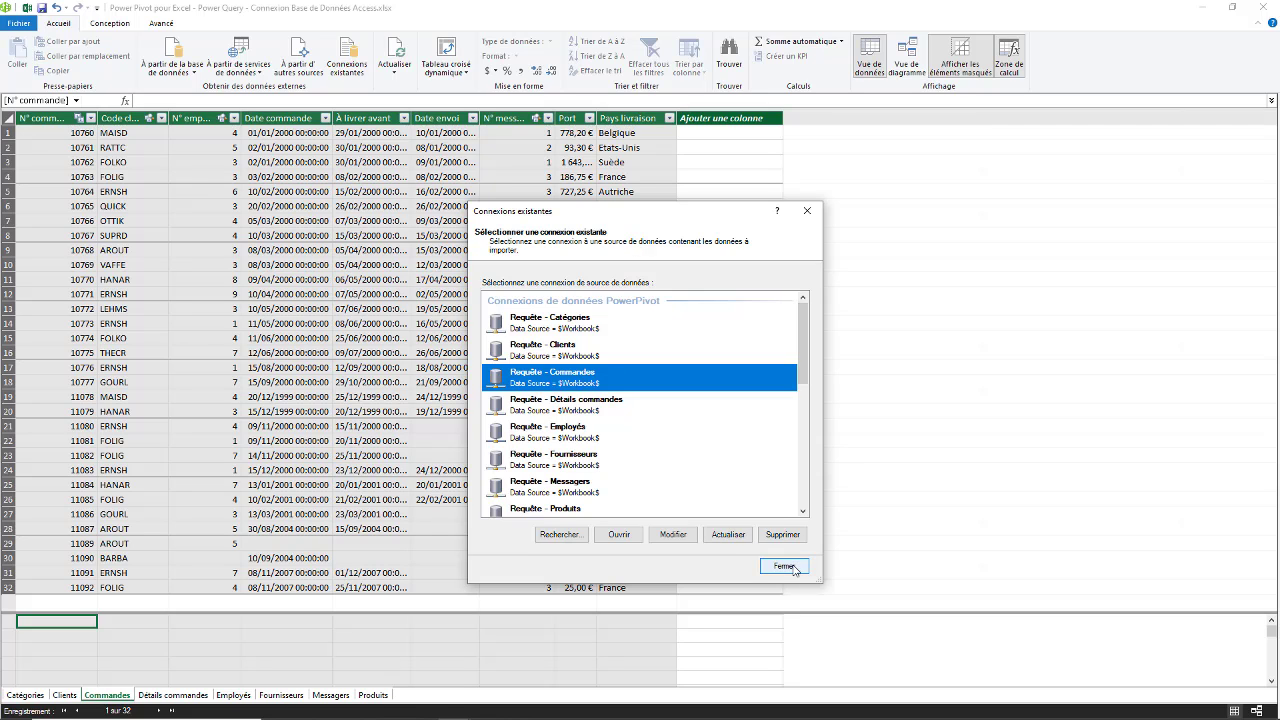
Review the management options available for the existing Power Pivot connections and close their list without changes.
{"action": "left_click", "coordinate": [347, 60]}
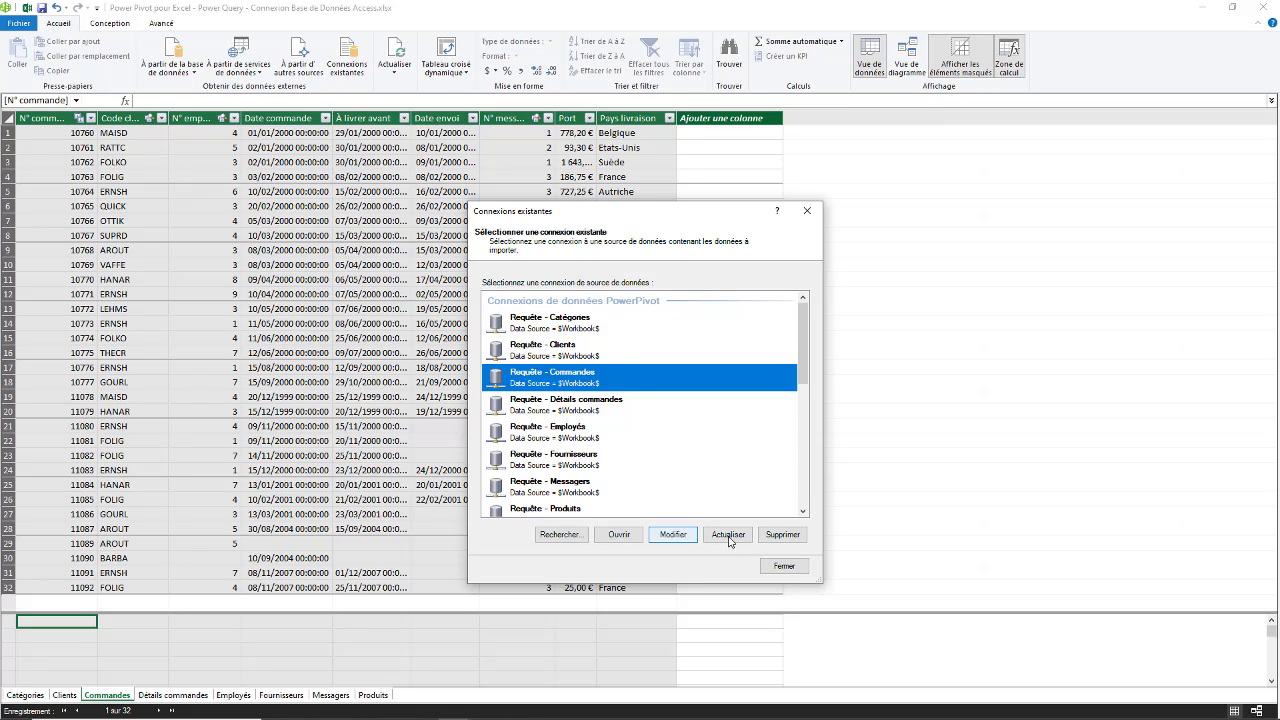
{"action": "left_click", "coordinate": [807, 211]}
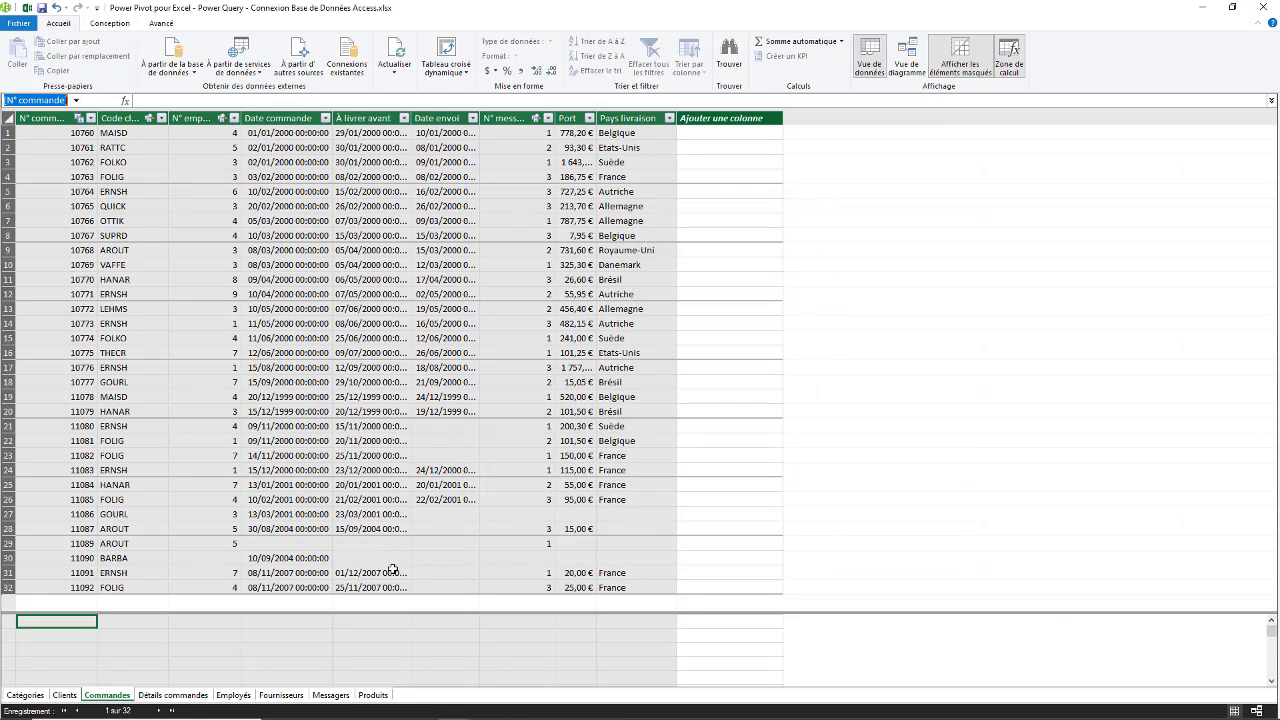
{"action": "mouse_move", "coordinate": [391, 706]}
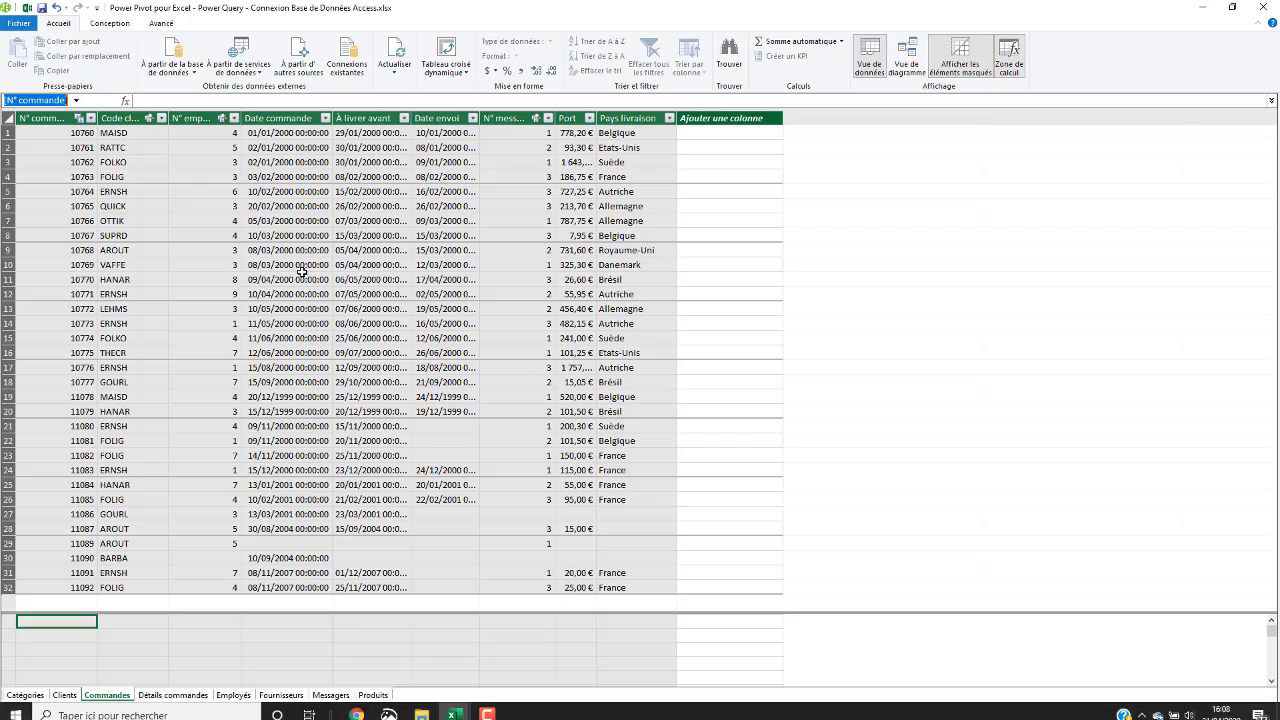
{"action": "left_click", "coordinate": [325, 221]}
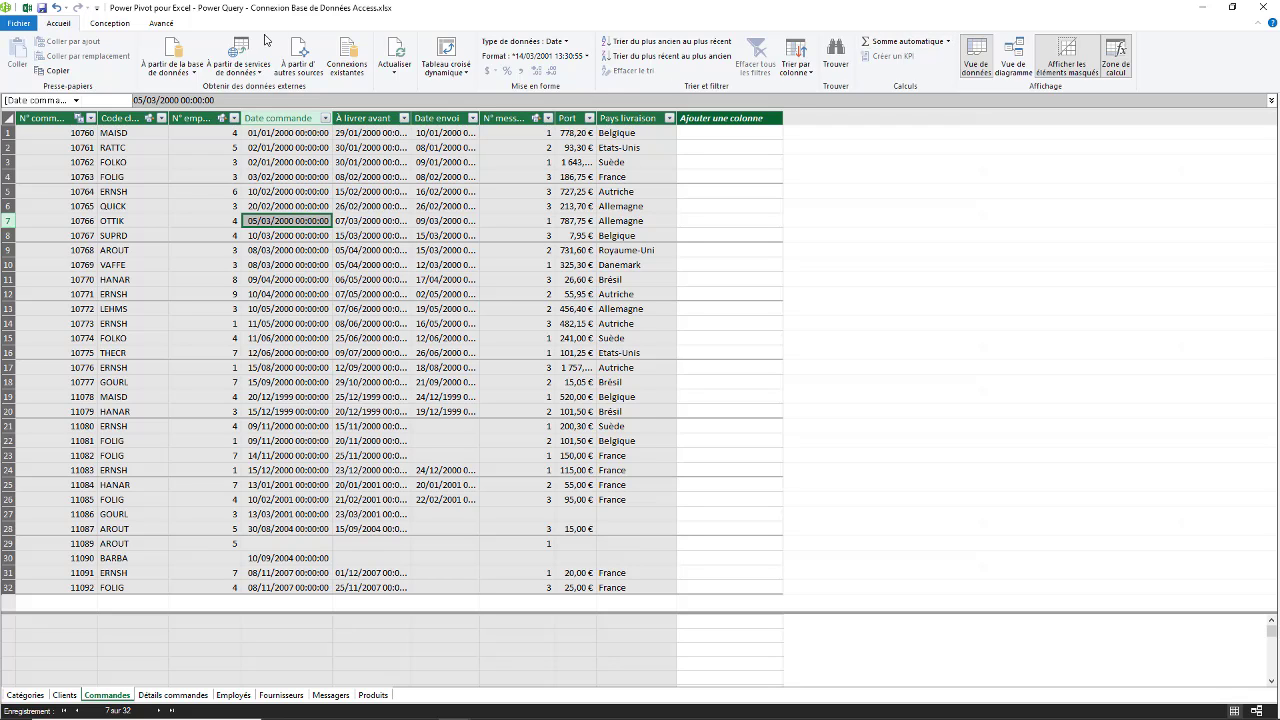
{"action": "left_click", "coordinate": [20, 25]}
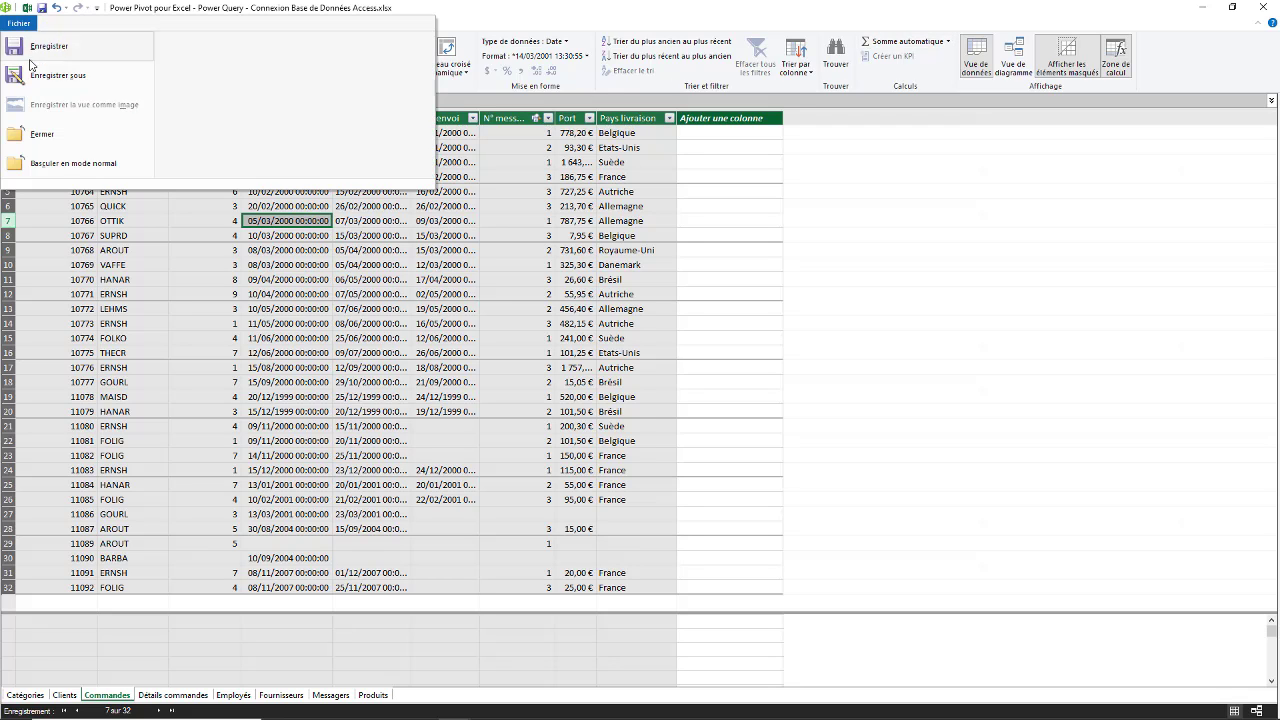
{"action": "left_click", "coordinate": [58, 18]}
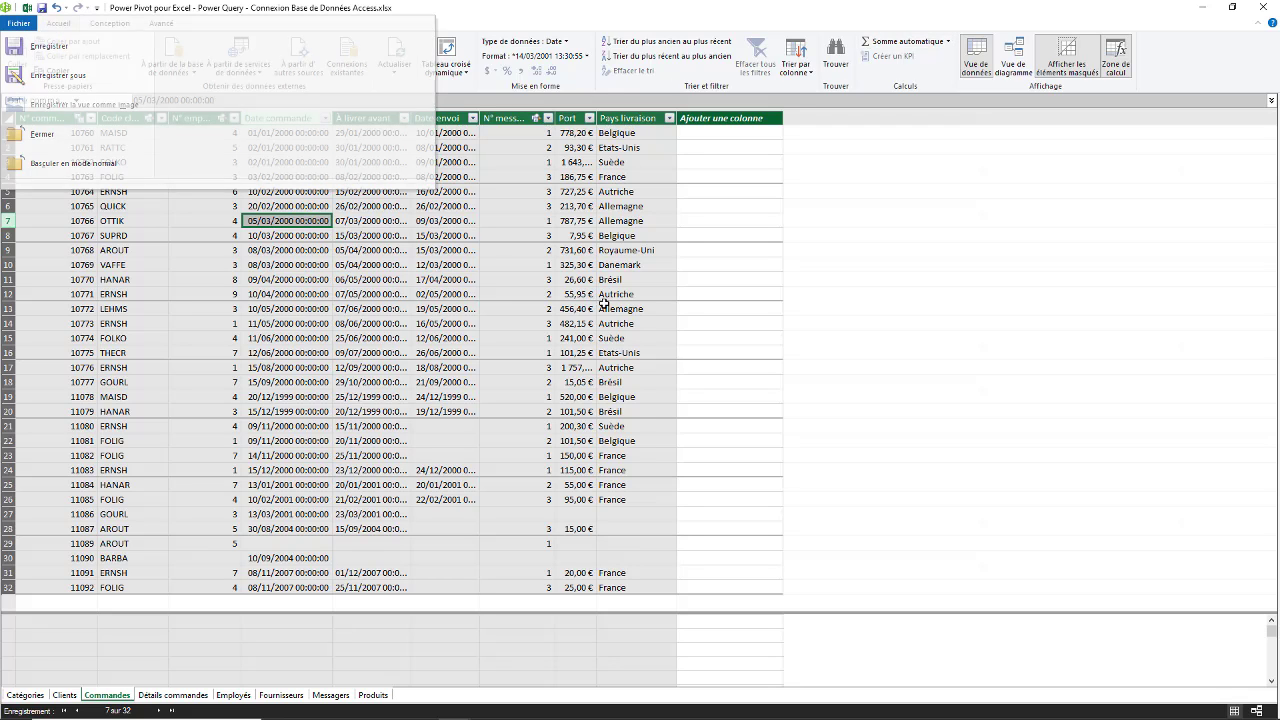
Switch to the Excel worksheet and reopen the Power Pivot data model from the workbook.
{"action": "left_click", "coordinate": [28, 8]}
{"action": "left_click", "coordinate": [902, 214]}
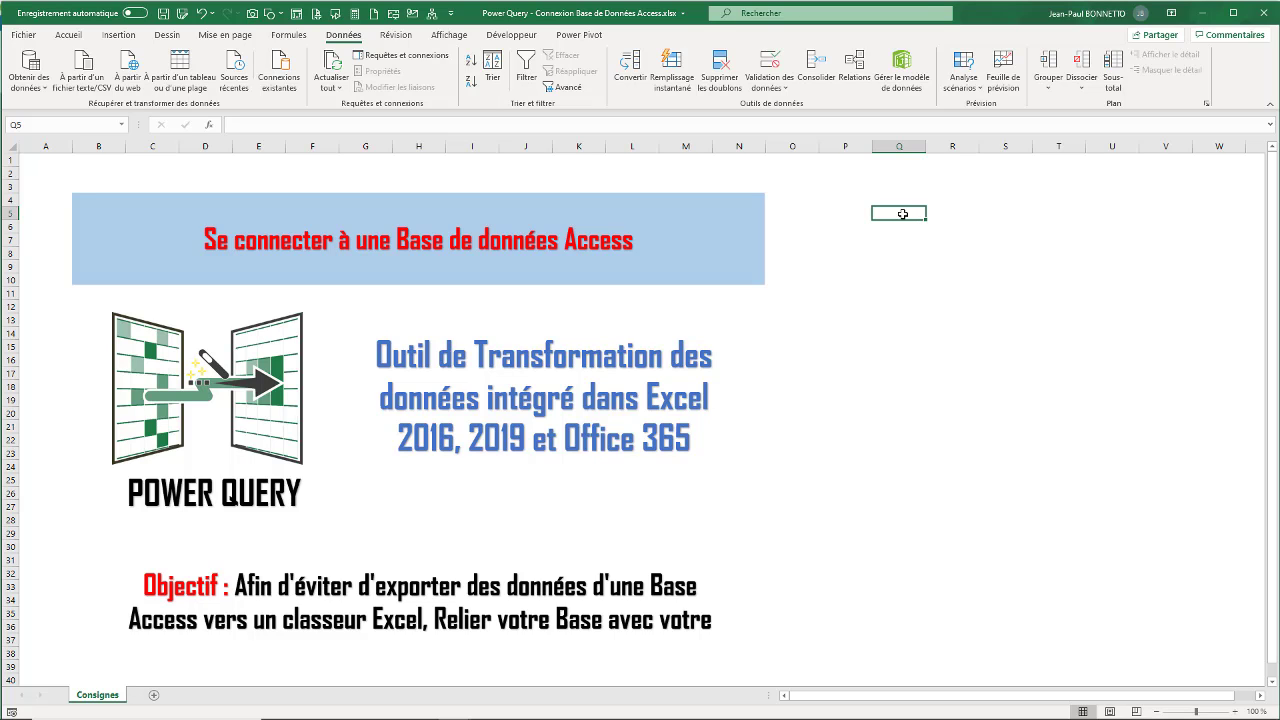
{"action": "left_click", "coordinate": [576, 38]}
{"action": "left_click", "coordinate": [40, 64]}
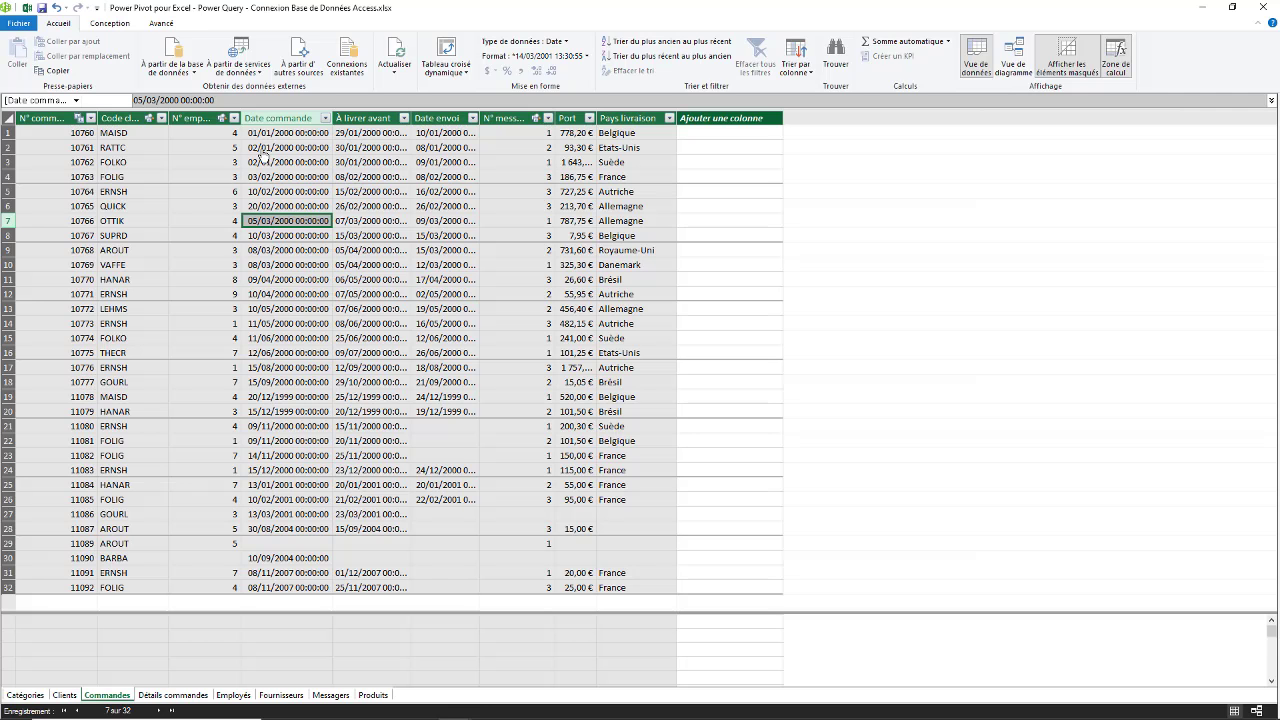
Display the Détails commandes table and insert a PivotTable from the data model on a new worksheet.
{"action": "left_click", "coordinate": [178, 695]}
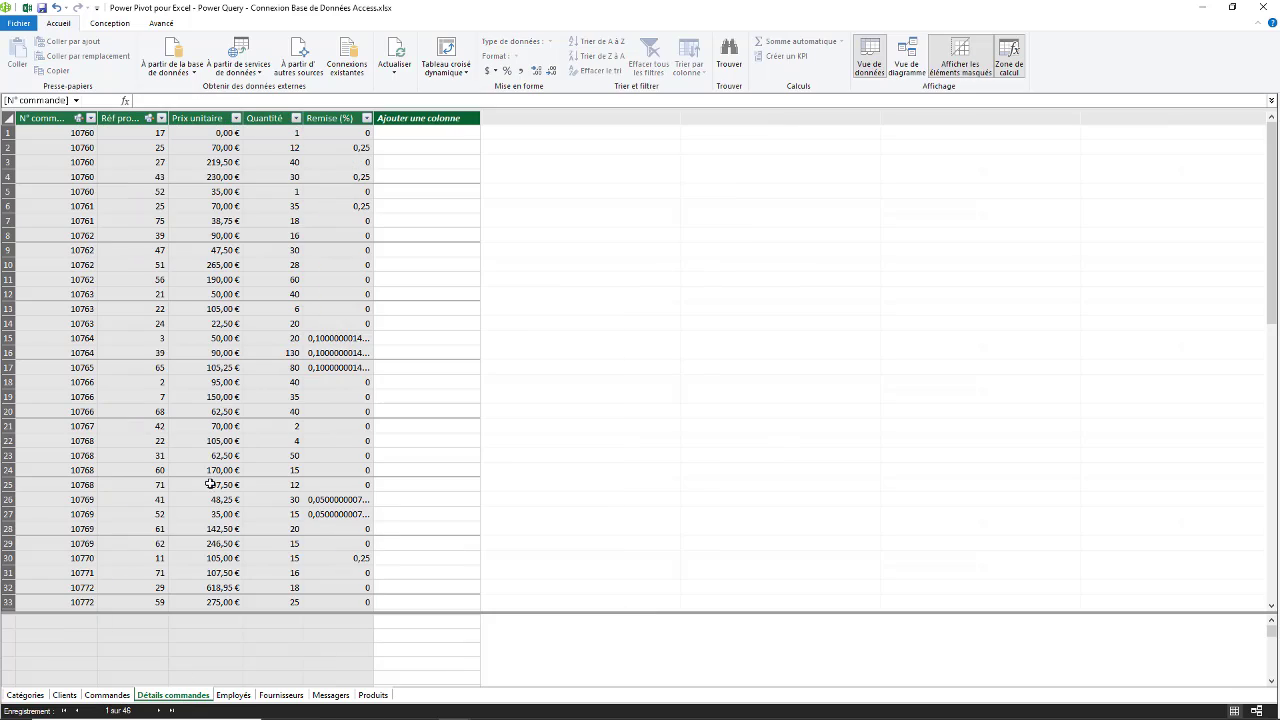
{"action": "left_click", "coordinate": [127, 264]}
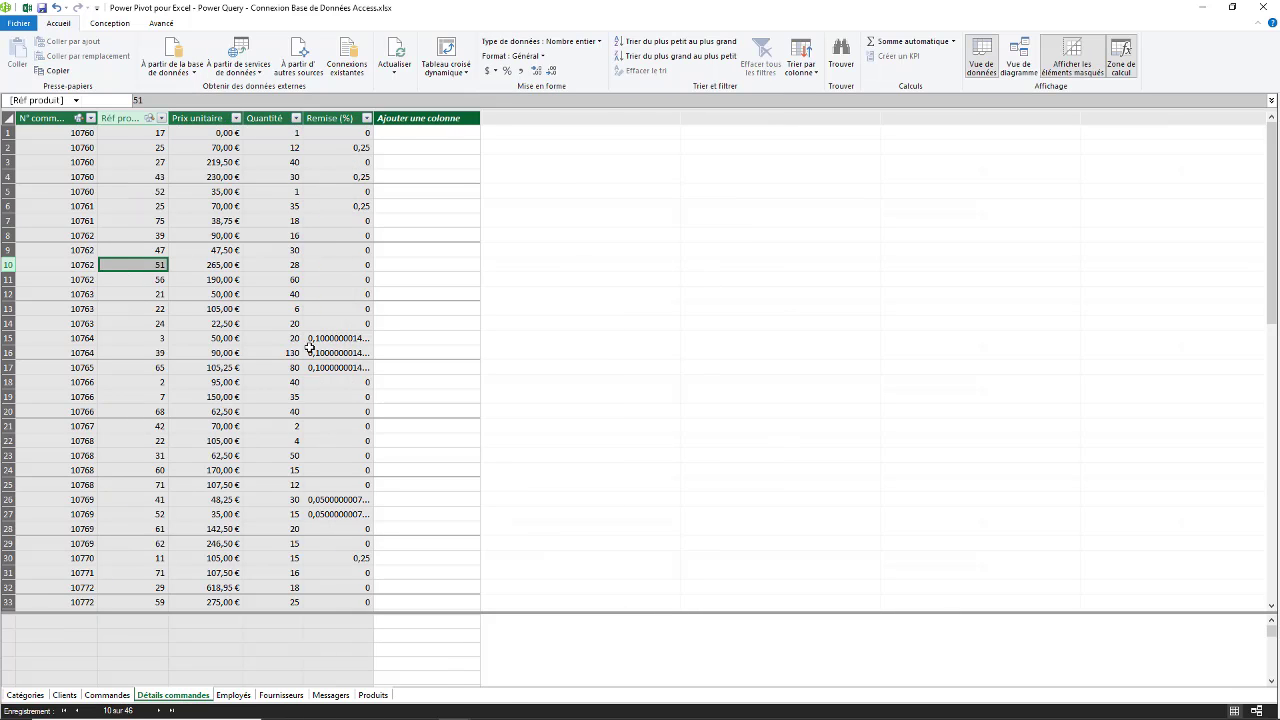
{"action": "left_click", "coordinate": [455, 75]}
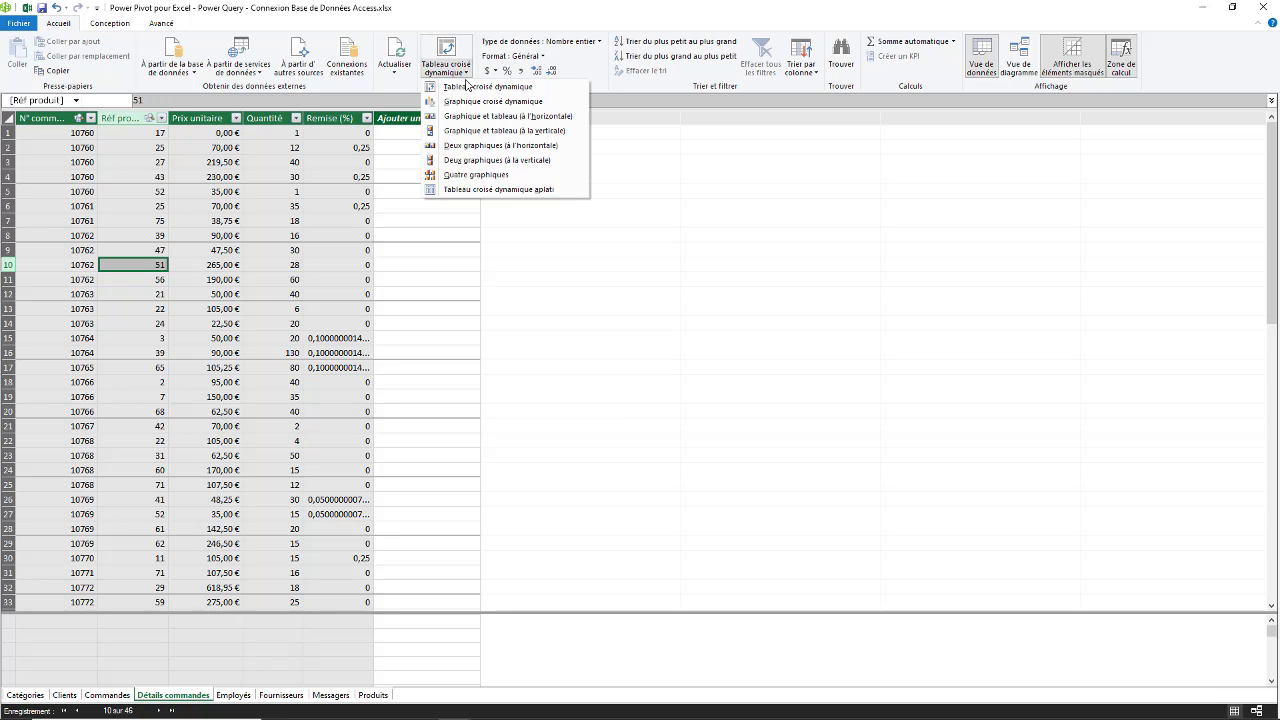
{"action": "left_click", "coordinate": [468, 90]}
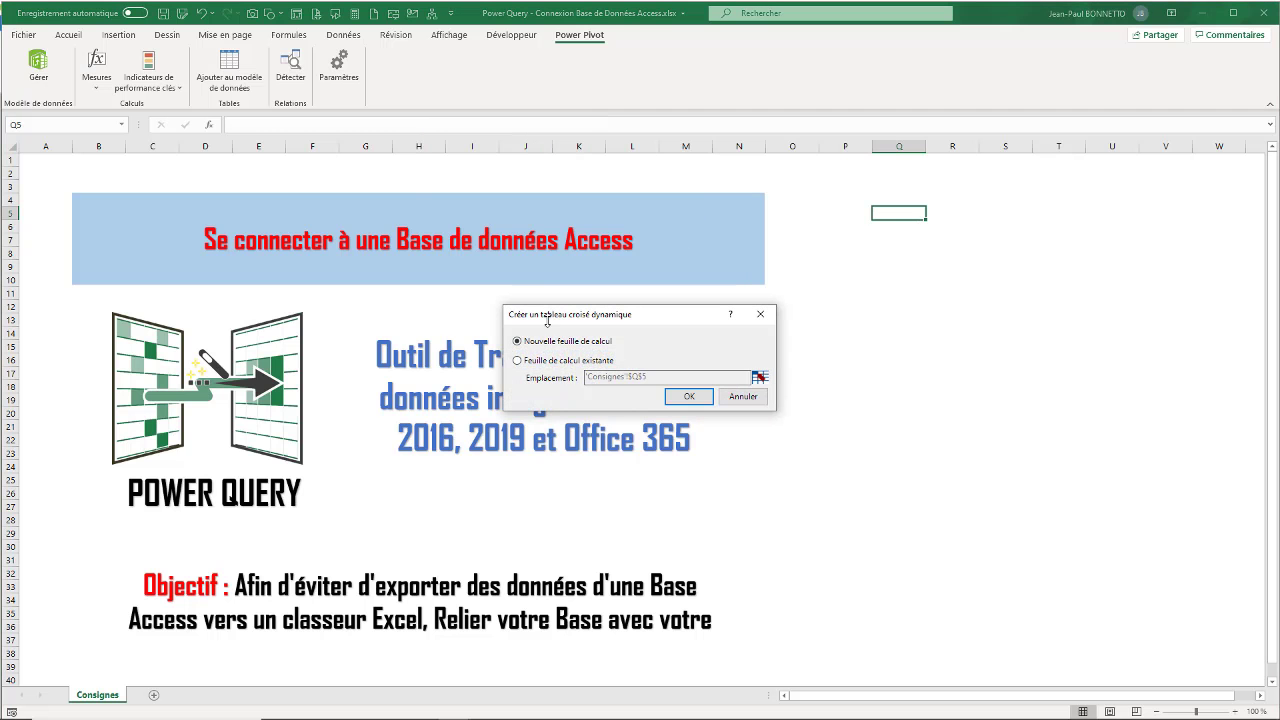
{"action": "left_click", "coordinate": [676, 397]}
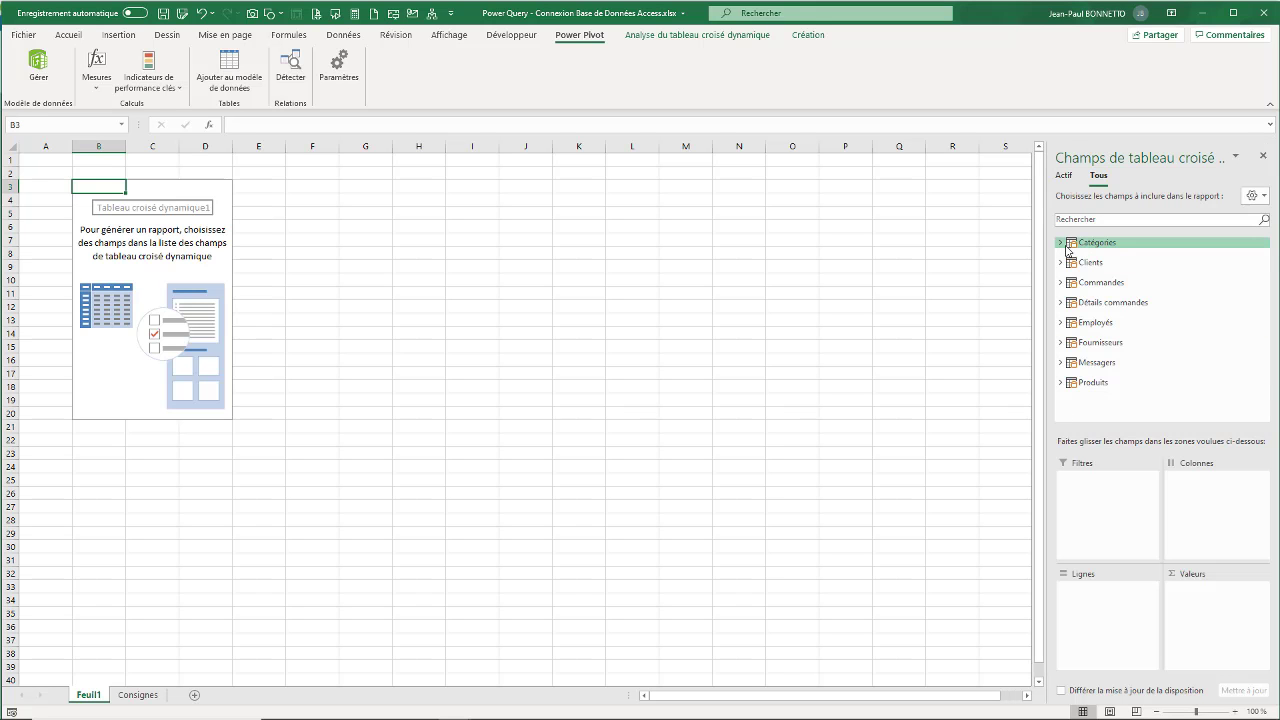
Add the N° commande field of the Détails commandes table to both the rows and the values of the PivotTable.
{"action": "left_click", "coordinate": [1061, 302]}
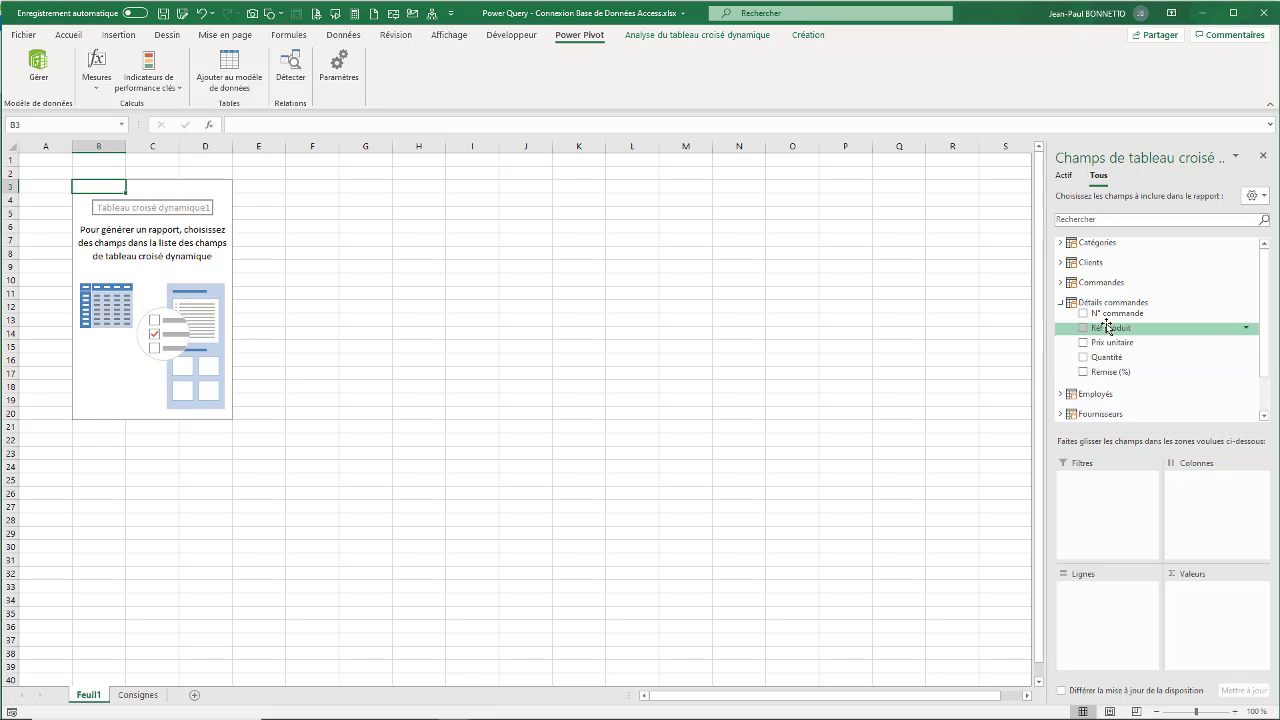
{"action": "left_click_drag", "start_coordinate": [1116, 316], "coordinate": [1100, 602]}
{"action": "left_click_drag", "start_coordinate": [1105, 314], "coordinate": [1205, 600]}
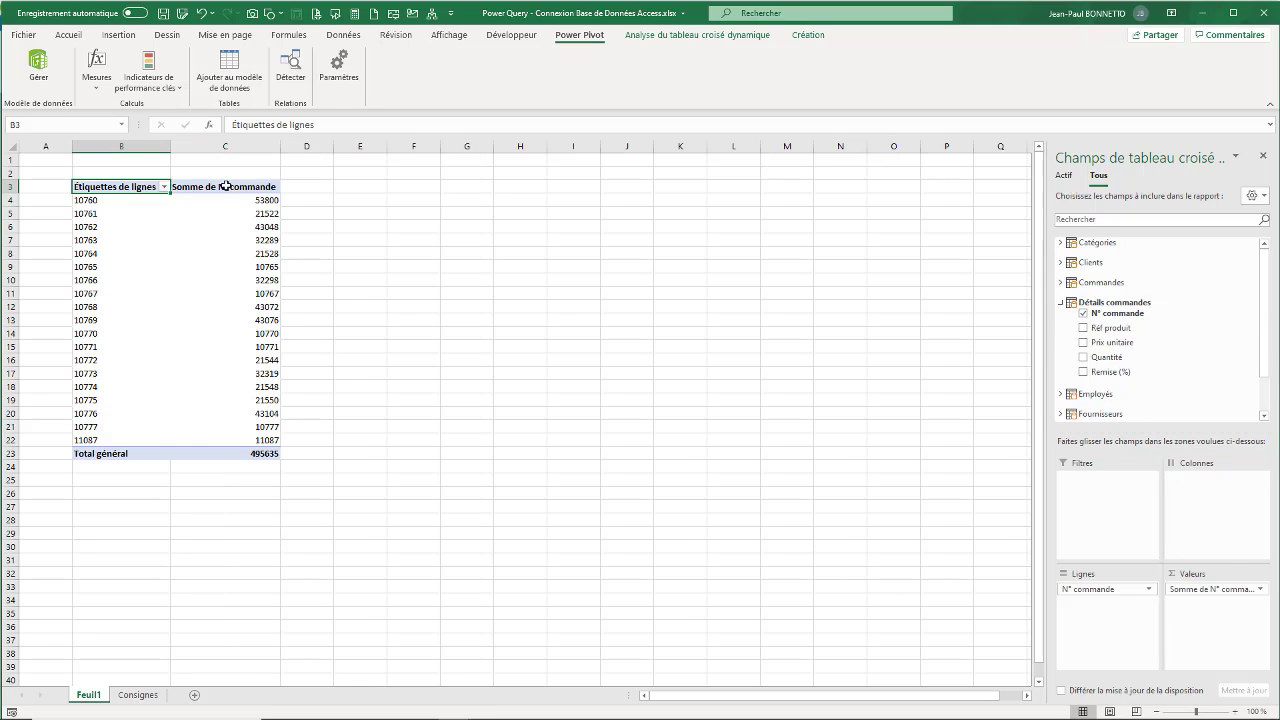
Summarize the N° commande values by count (Nombre) instead of sum.
{"action": "left_click", "coordinate": [1262, 589]}
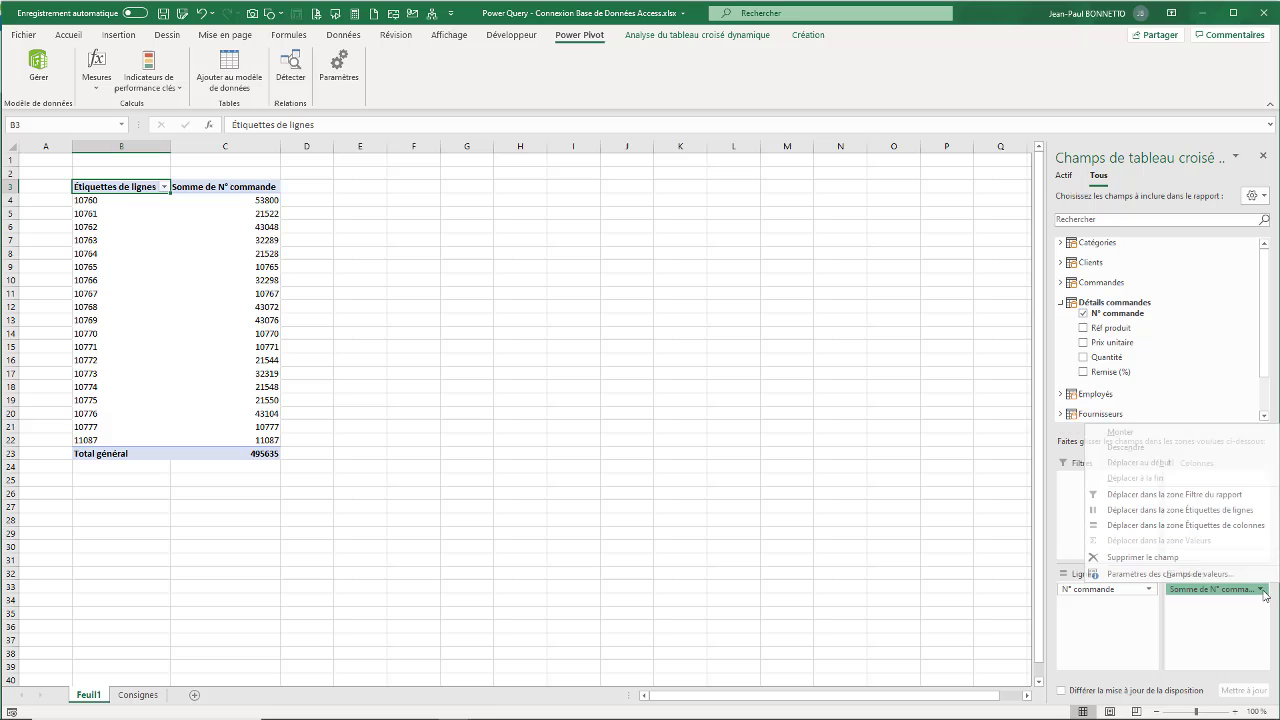
{"action": "left_click", "coordinate": [1150, 574]}
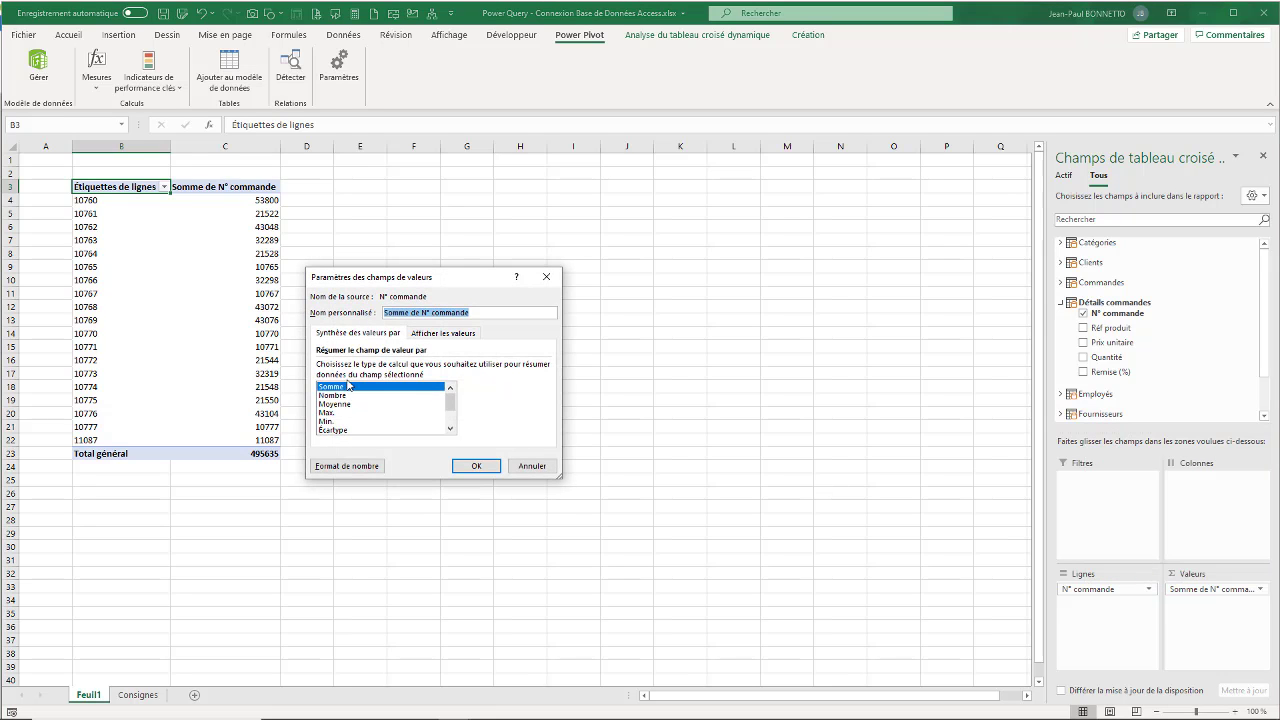
{"action": "left_click", "coordinate": [326, 396]}
{"action": "left_click", "coordinate": [476, 466]}
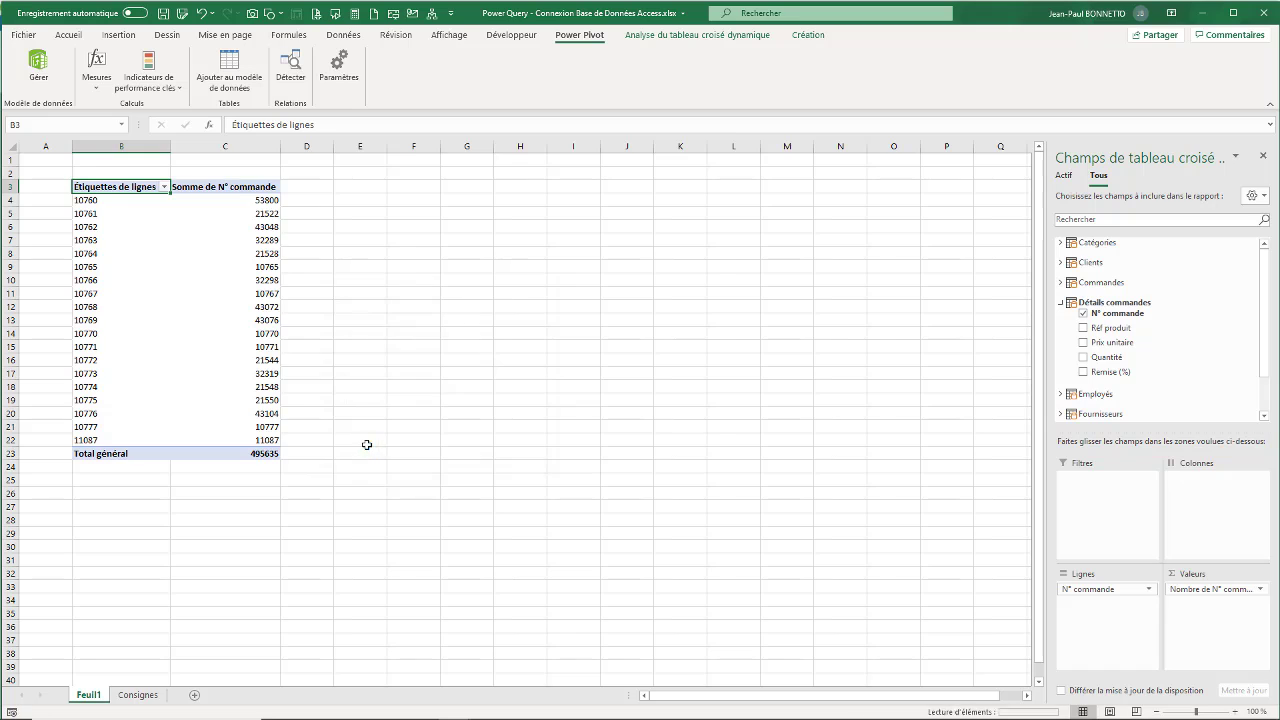
Rename the PivotTable's row label header in B3 as "N° Cdme".
{"action": "double_click", "coordinate": [124, 185]}
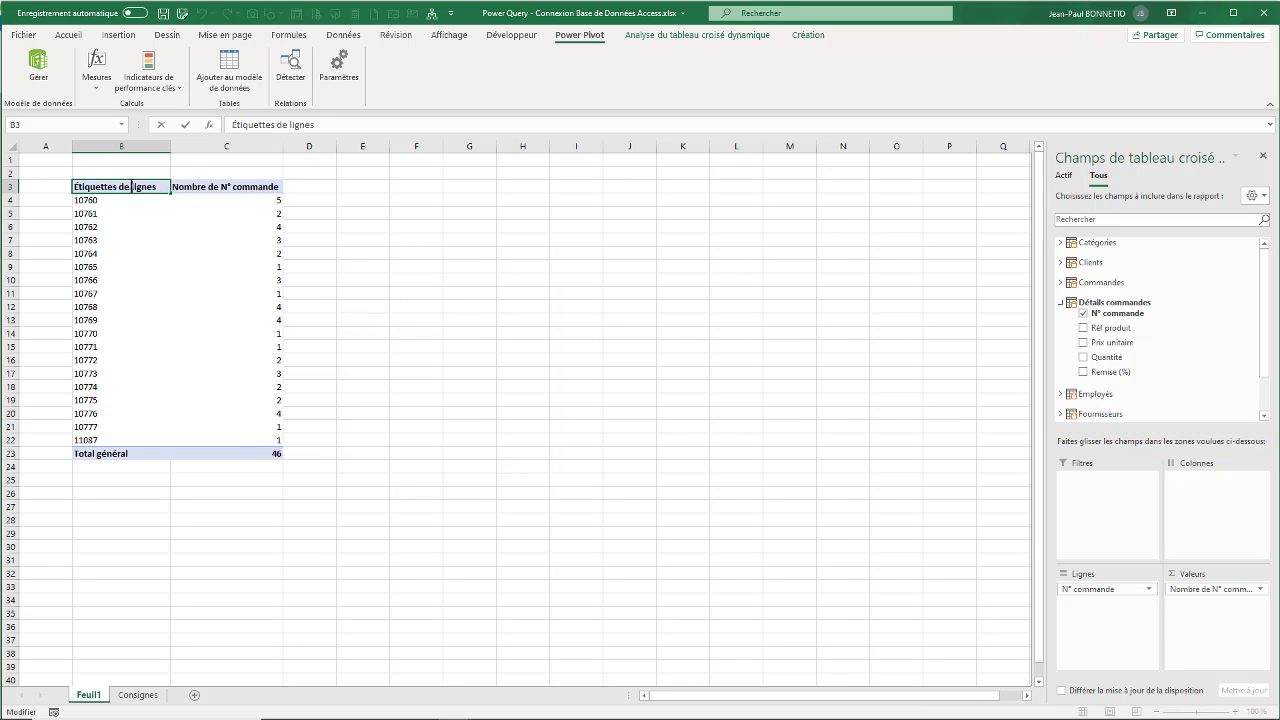
{"action": "type", "text": "N°"}
{"action": "key", "text": "BackSpace"}
{"action": "key", "text": "BackSpace"}
{"action": "key", "text": "BackSpace"}
{"action": "key", "text": "BackSpace"}
{"action": "key", "text": "BackSpace"}
{"action": "key", "text": "BackSpace"}
{"action": "key", "text": "BackSpace"}
{"action": "key", "text": "BackSpace"}
{"action": "key", "text": "BackSpace"}
{"action": "key", "text": "BackSpace"}
{"action": "key", "text": "BackSpace"}
{"action": "key", "text": "BackSpace"}
{"action": "key", "text": "BackSpace"}
{"action": "key", "text": "BackSpace"}
{"action": "key", "text": "BackSpace"}
{"action": "type", "text": "N° "}
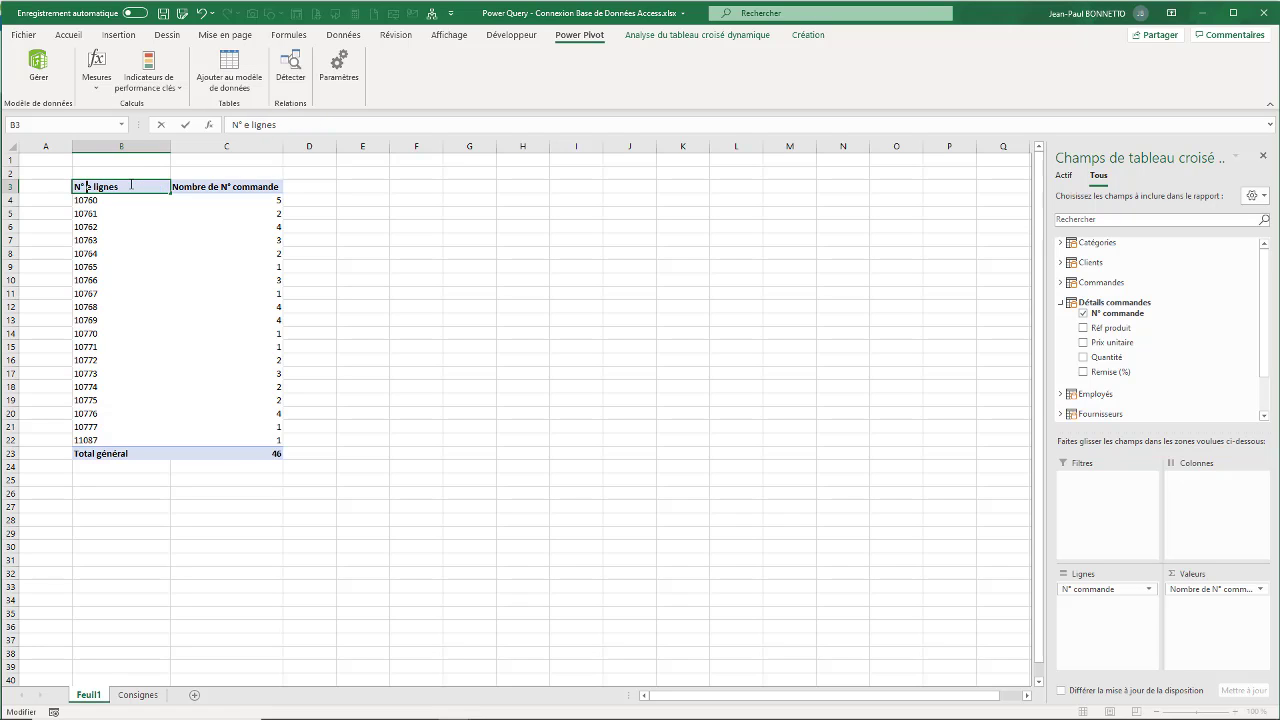
{"action": "type", "text": "Cdme"}
{"action": "key", "text": "Delete"}
{"action": "key", "text": "Delete"}
{"action": "key", "text": "Delete"}
{"action": "key", "text": "Delete"}
{"action": "key", "text": "Delete"}
{"action": "key", "text": "Delete"}
{"action": "key", "text": "Delete"}
{"action": "key", "text": "Delete"}
Rename the PivotTable's value header in C3 as "Nb Cdme".
{"action": "left_click", "coordinate": [199, 188]}
{"action": "type", "text": "Nb"}
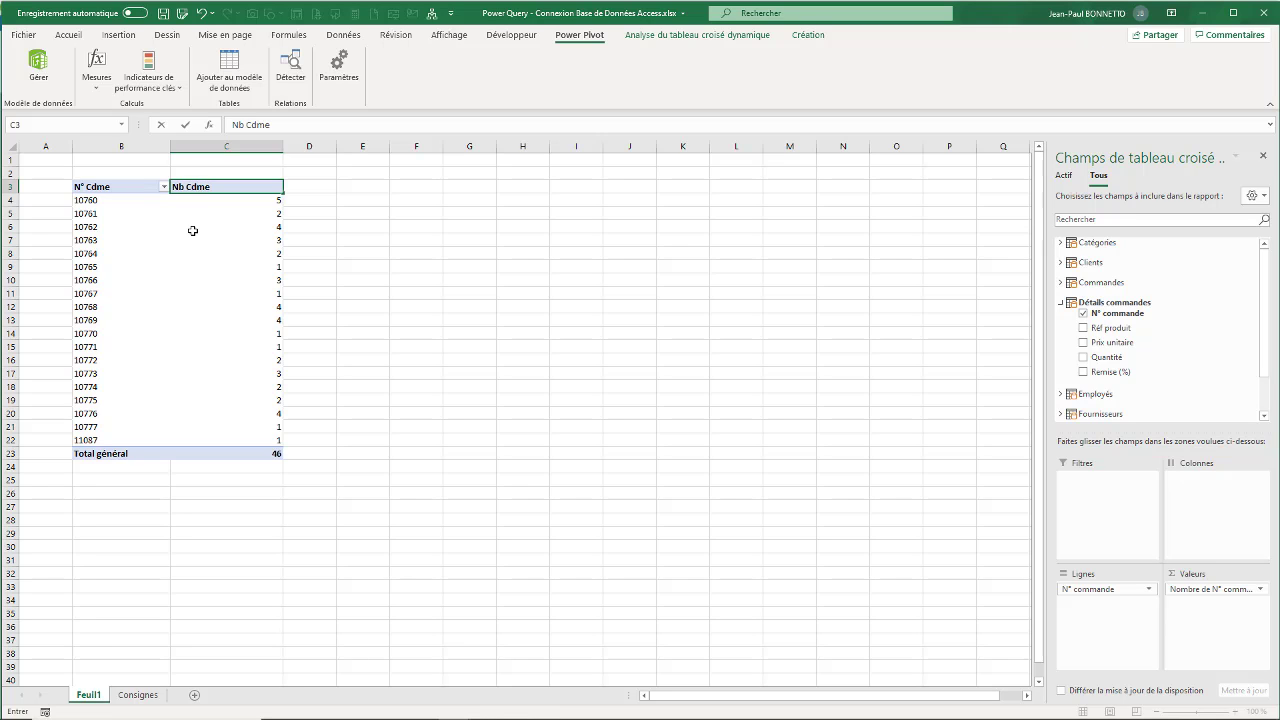
{"action": "left_click", "coordinate": [195, 238]}
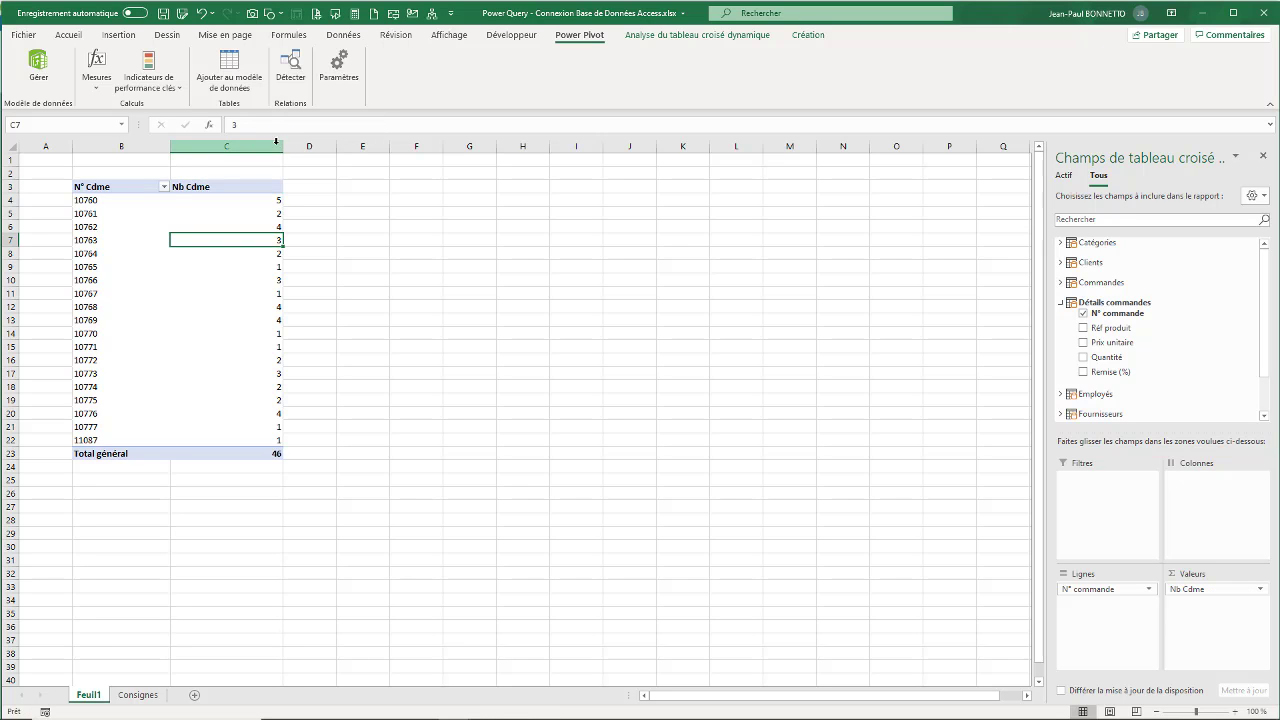
Narrow columns B and C to fit the shortened PivotTable headers.
{"action": "left_click_drag", "start_coordinate": [280, 148], "coordinate": [254, 148]}
{"action": "left_click", "coordinate": [312, 280]}
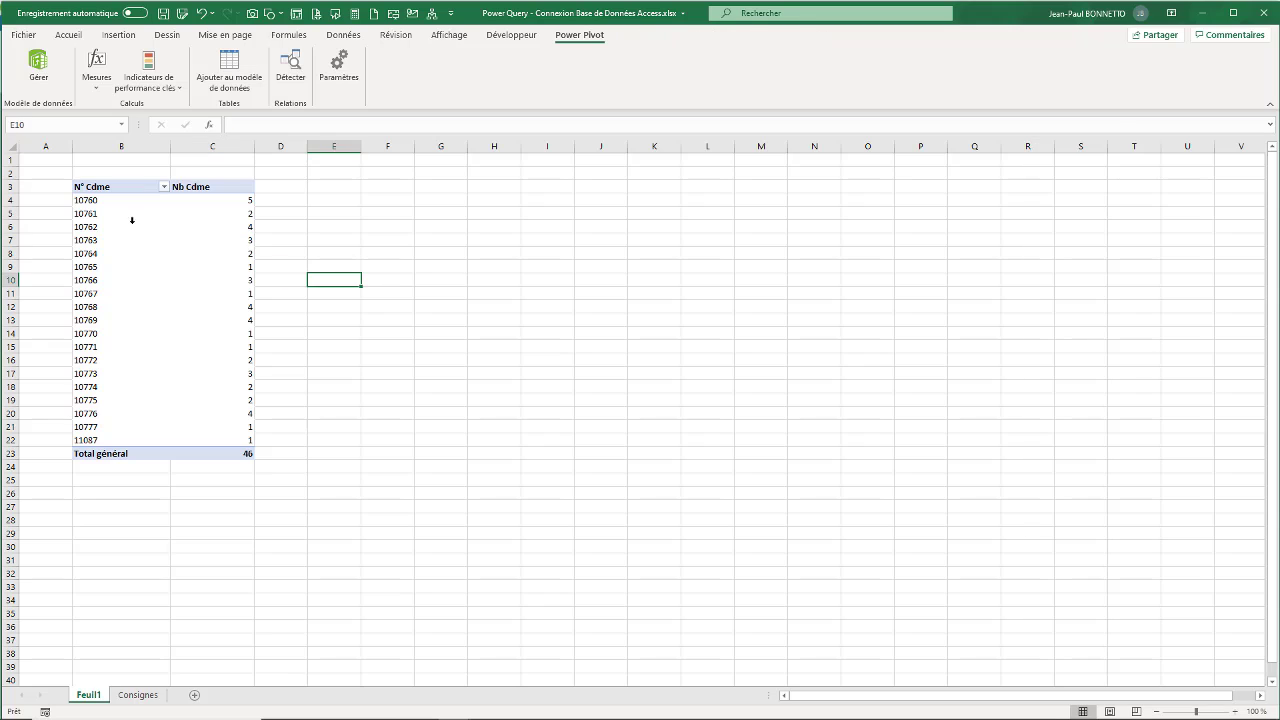
{"action": "left_click_drag", "start_coordinate": [170, 144], "coordinate": [139, 160]}
{"action": "left_click", "coordinate": [352, 307]}
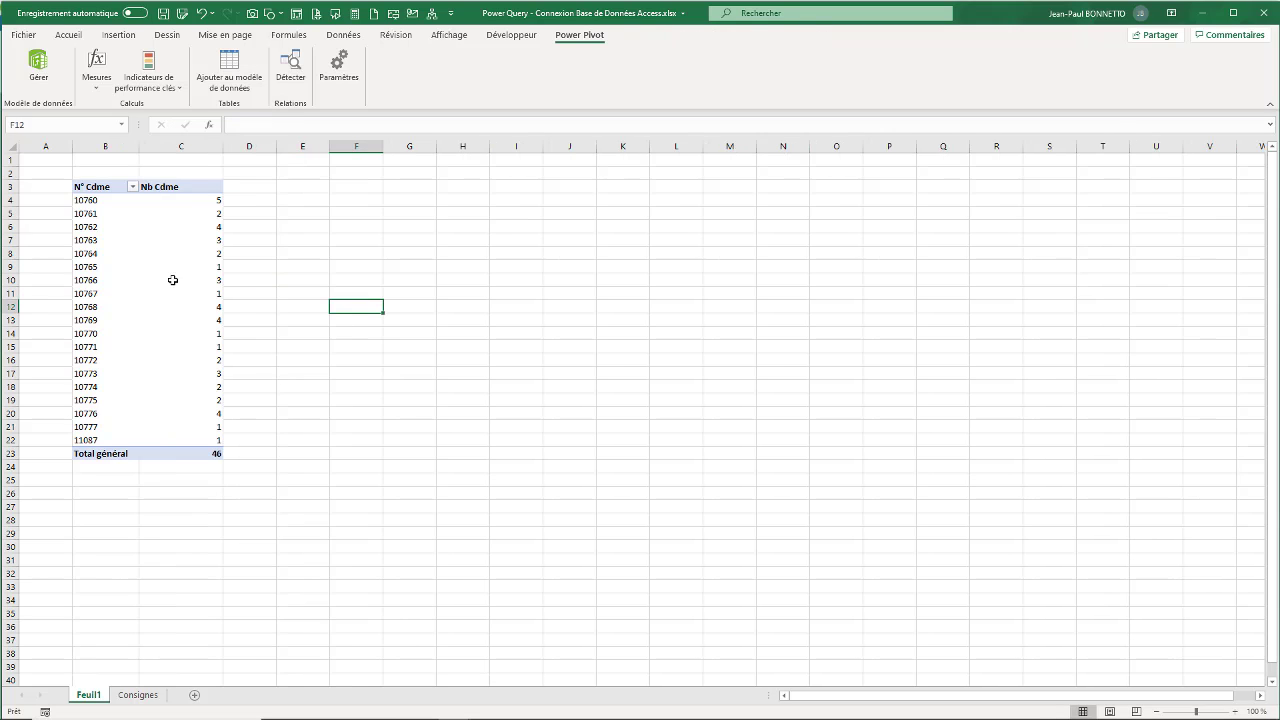
Examine the PivotTable fields available in the Fournisseurs, Clients and Commandes tables without adding any.
{"action": "left_click", "coordinate": [128, 241]}
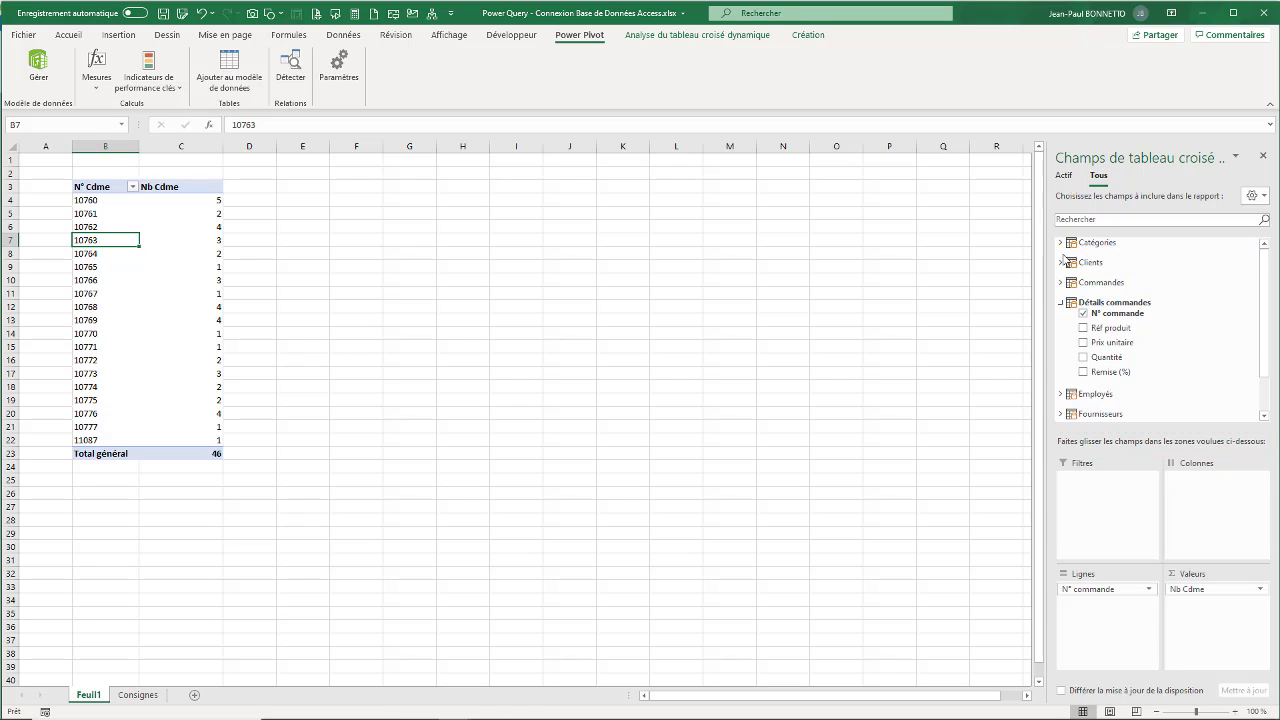
{"action": "left_click", "coordinate": [1061, 414]}
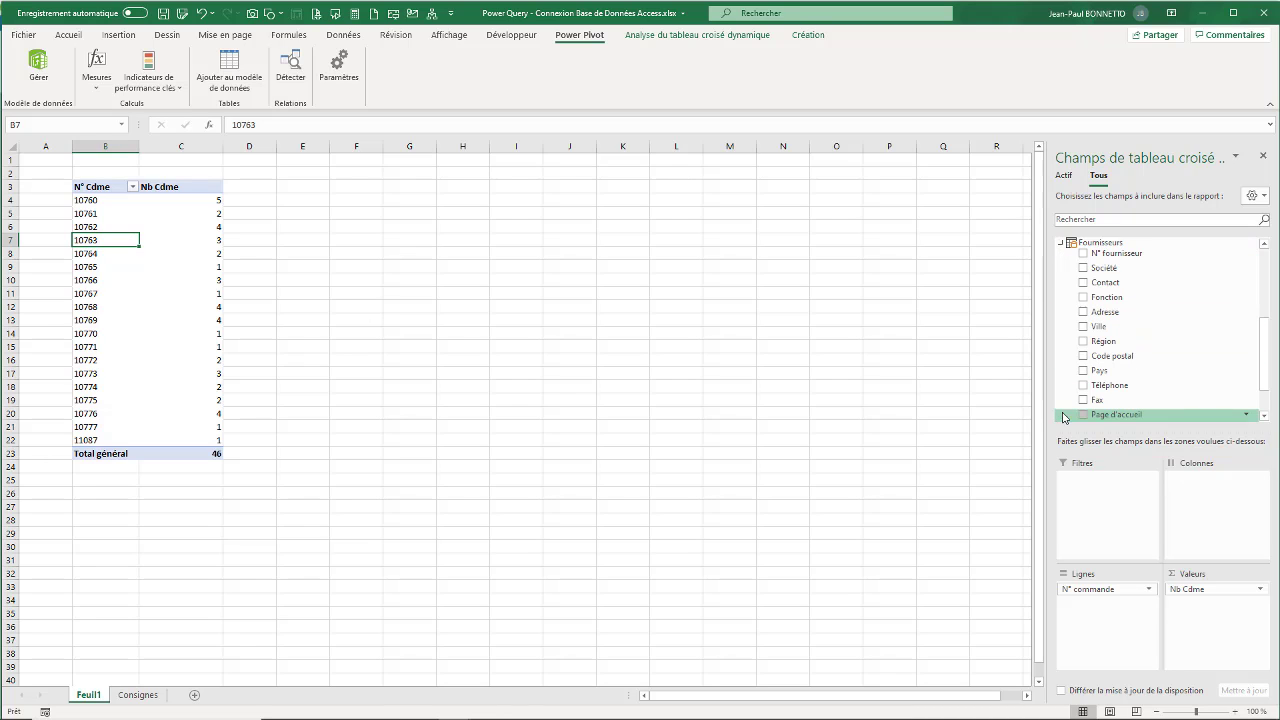
{"action": "left_click", "coordinate": [1061, 244]}
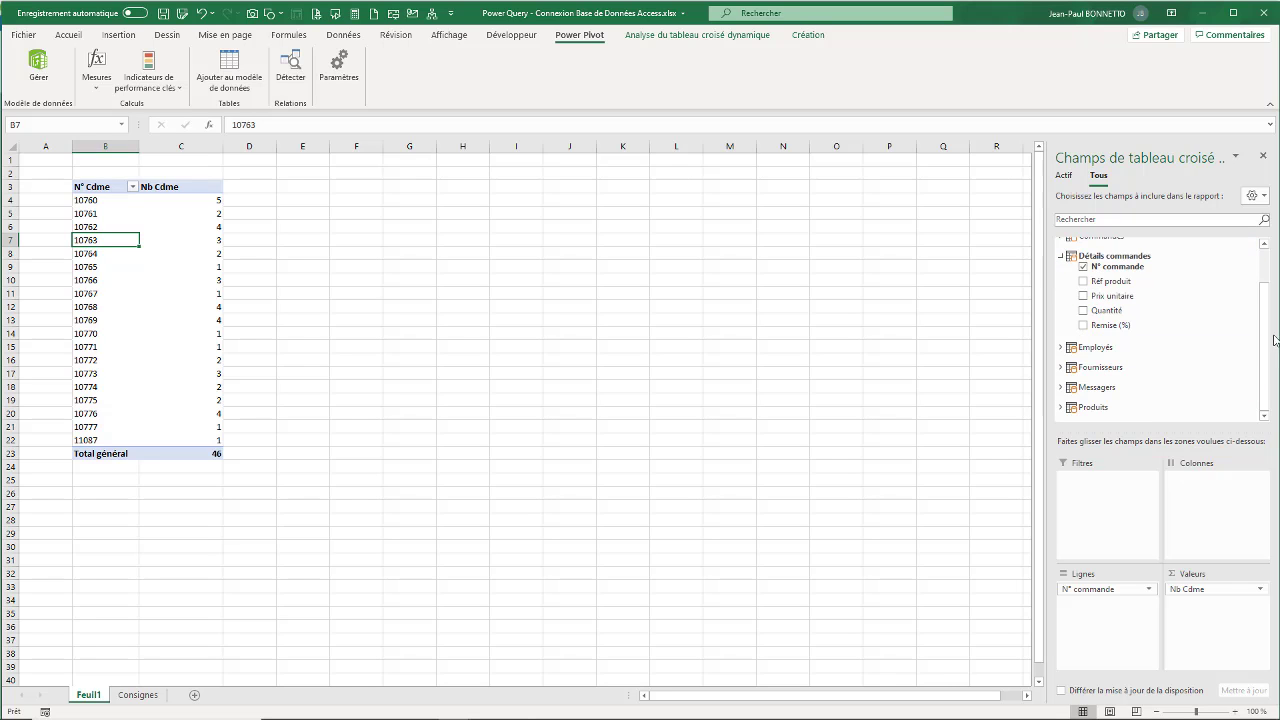
{"action": "scroll", "coordinate": [1266, 327], "scroll_direction": "up", "scroll_amount": 2}
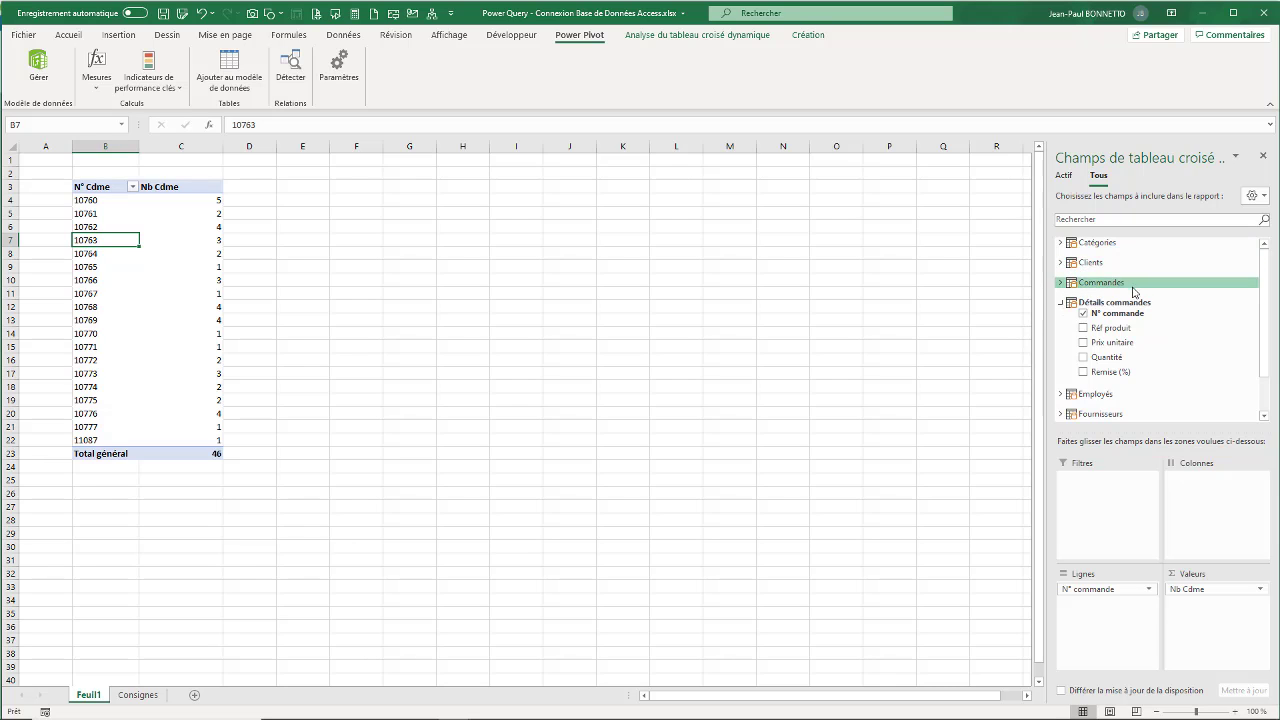
{"action": "left_click", "coordinate": [1061, 263]}
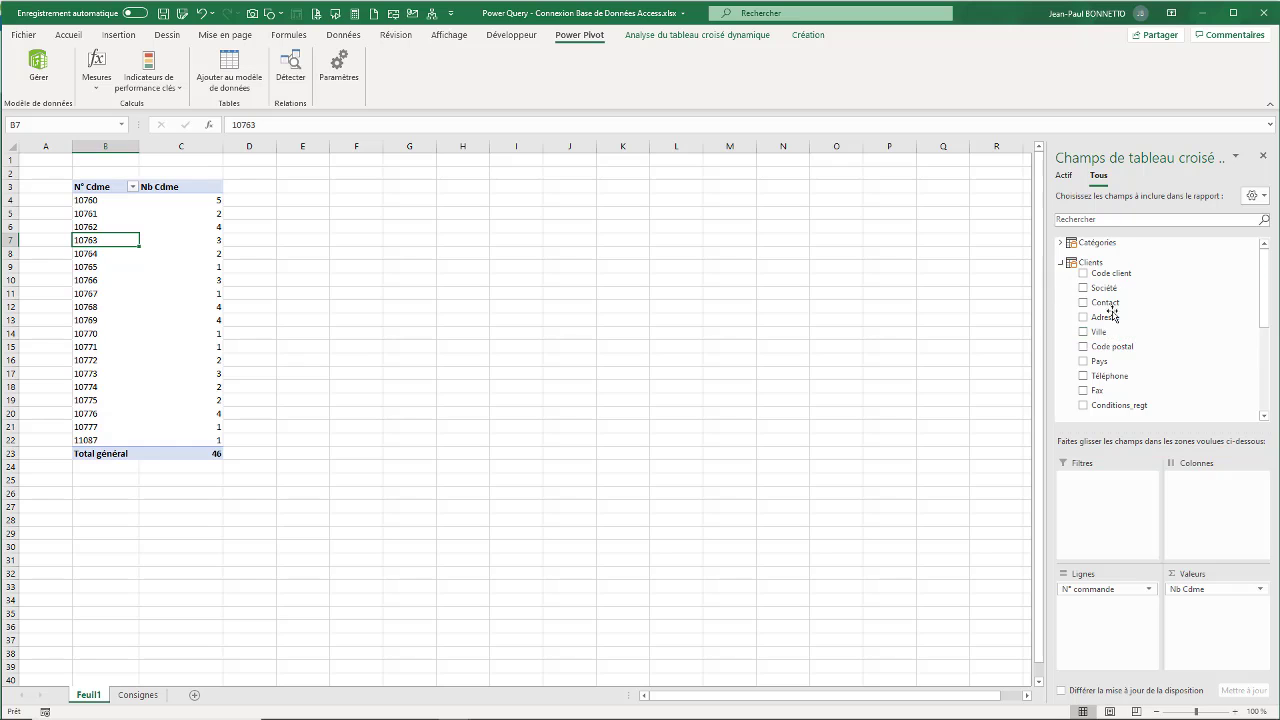
{"action": "left_click", "coordinate": [1061, 263]}
{"action": "left_click", "coordinate": [1061, 282]}
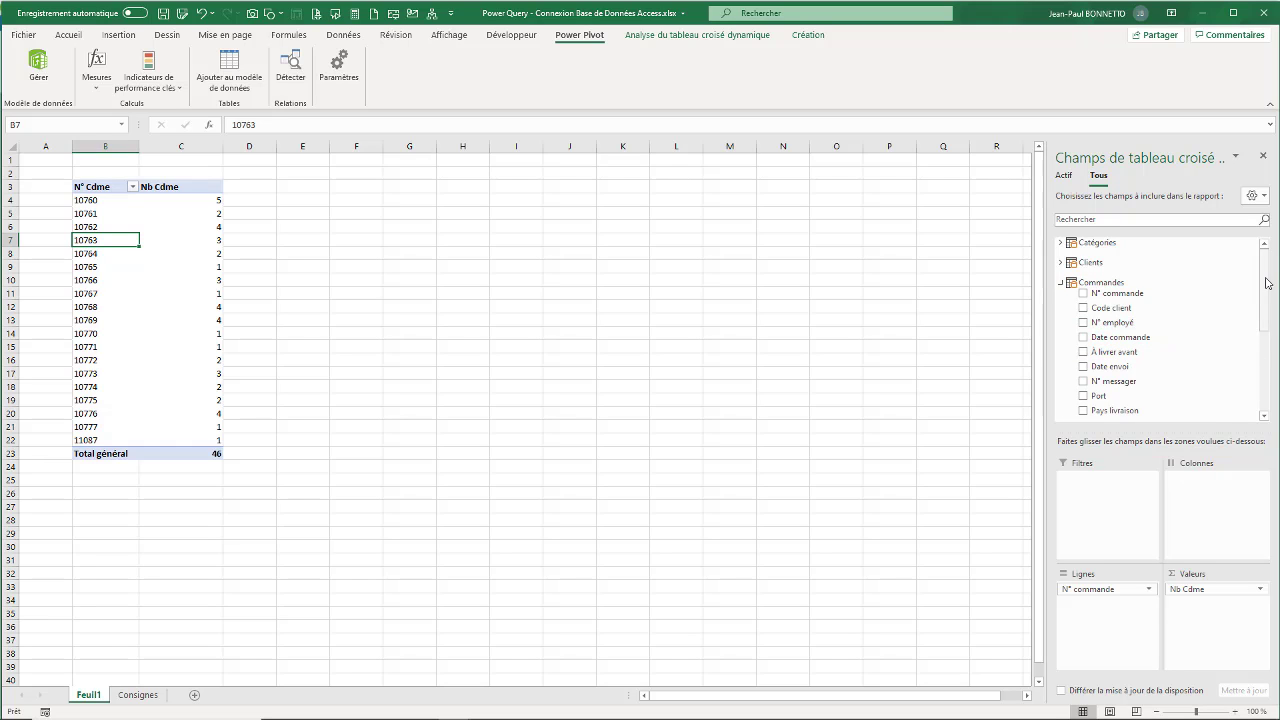
{"action": "mouse_move", "coordinate": [1267, 283]}
{"action": "left_mouse_down"}
{"action": "mouse_move", "coordinate": [1275, 323]}
{"action": "mouse_move", "coordinate": [1275, 288]}
{"action": "left_mouse_up"}
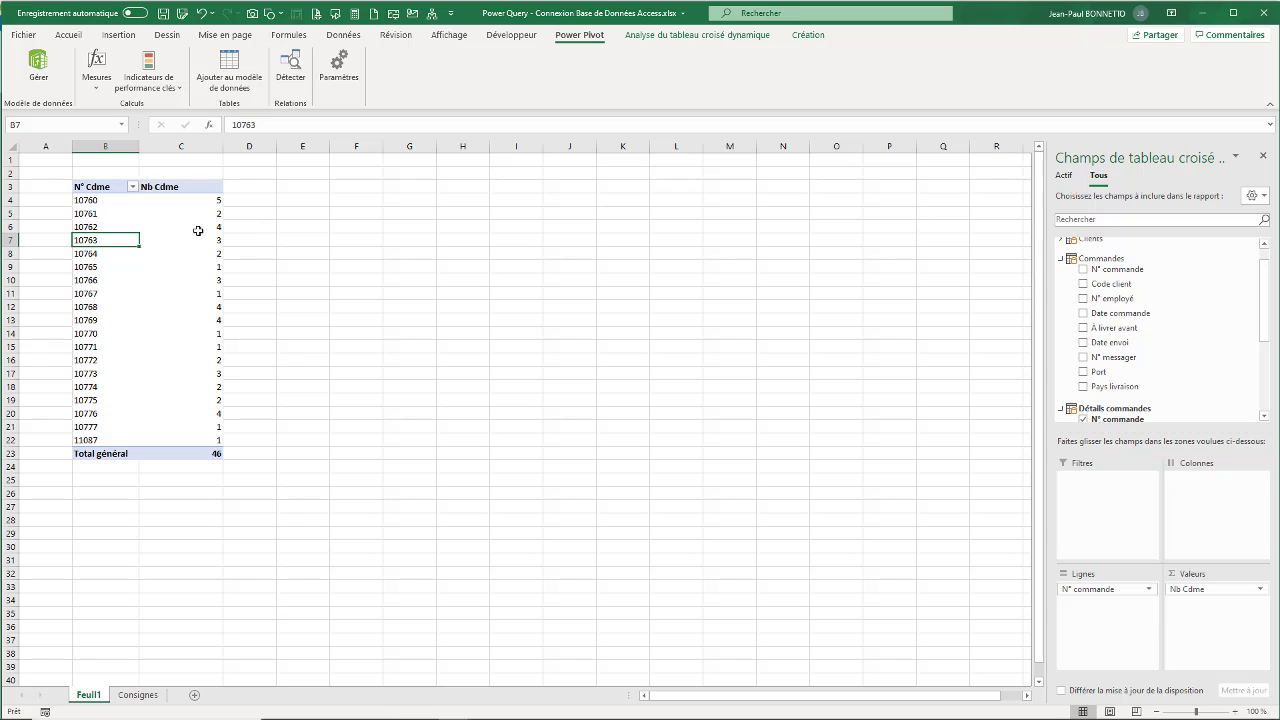
{"action": "left_click", "coordinate": [409, 240]}
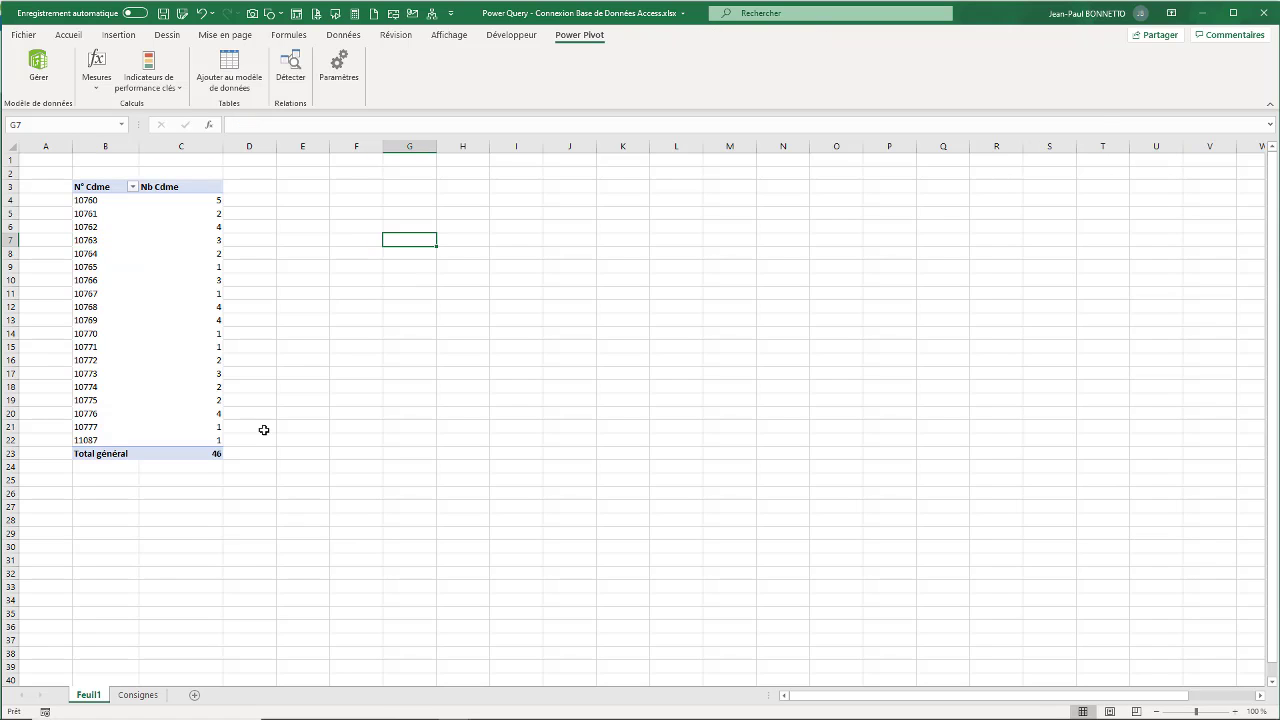
Rename the PivotTable's worksheet as "Tableau de Bord".
{"action": "double_click", "coordinate": [88, 694]}
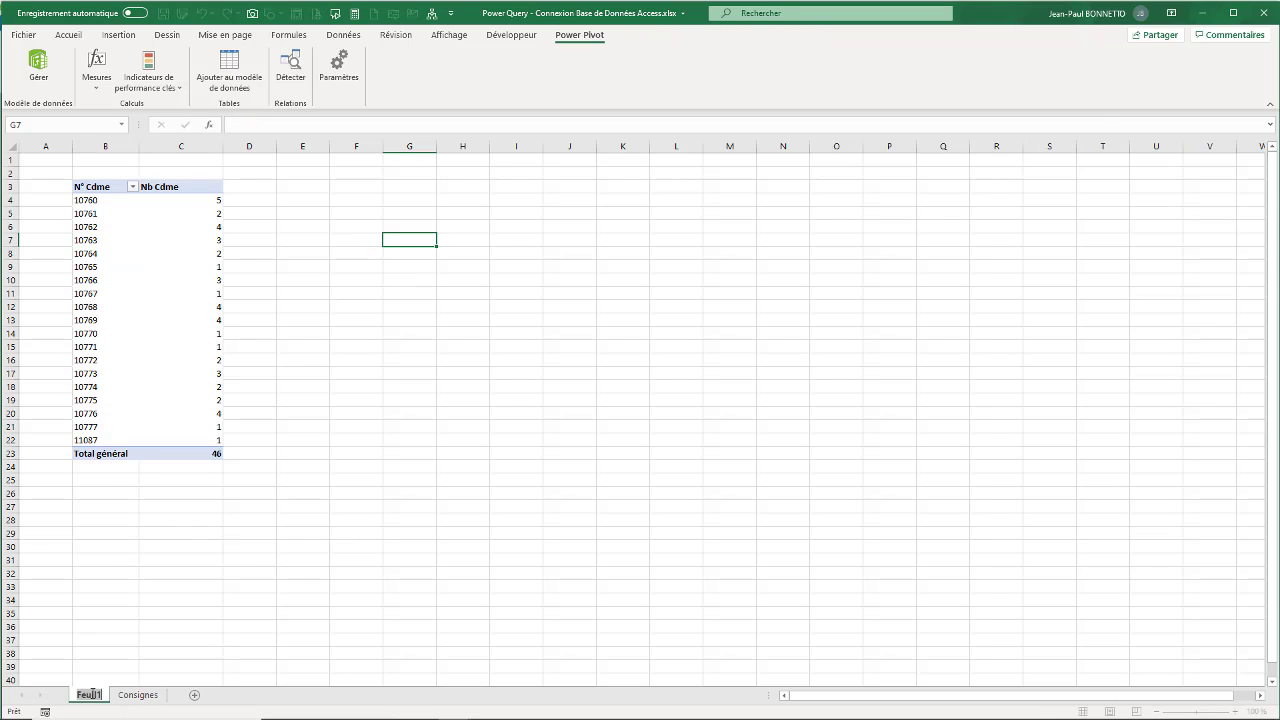
{"action": "type", "text": "Tableau D"}
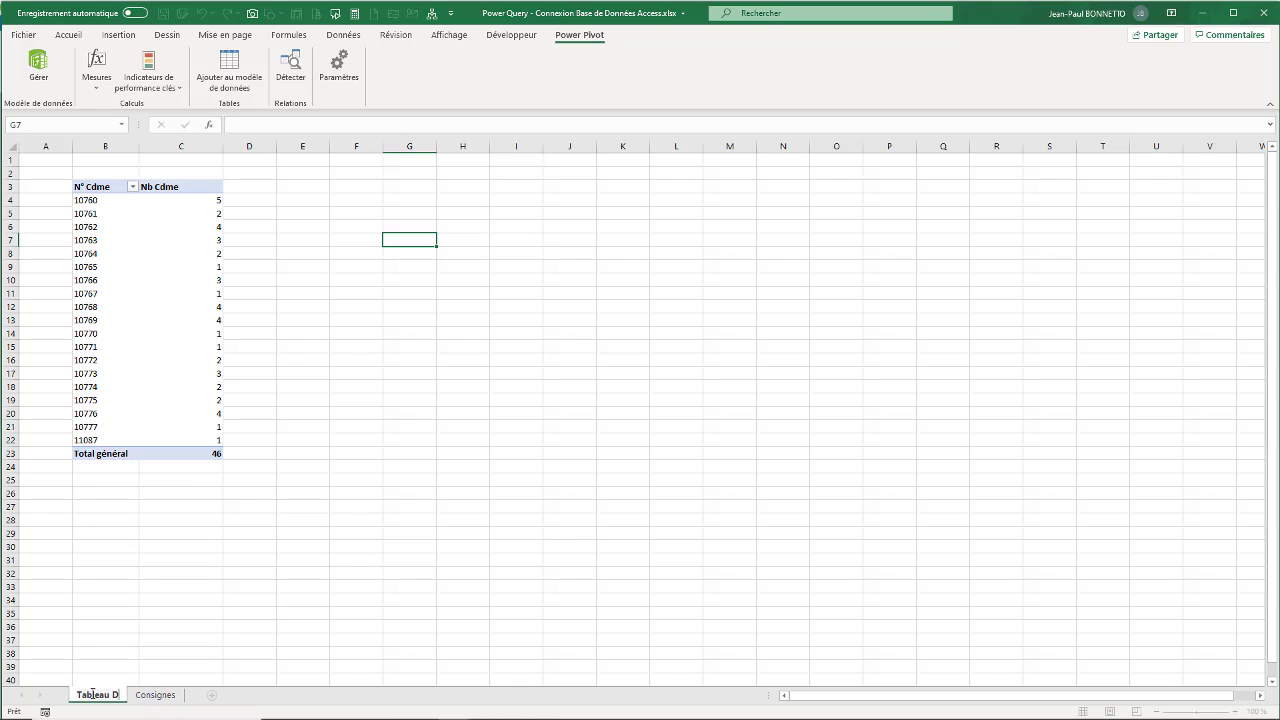
{"action": "type", "text": "e Bord"}
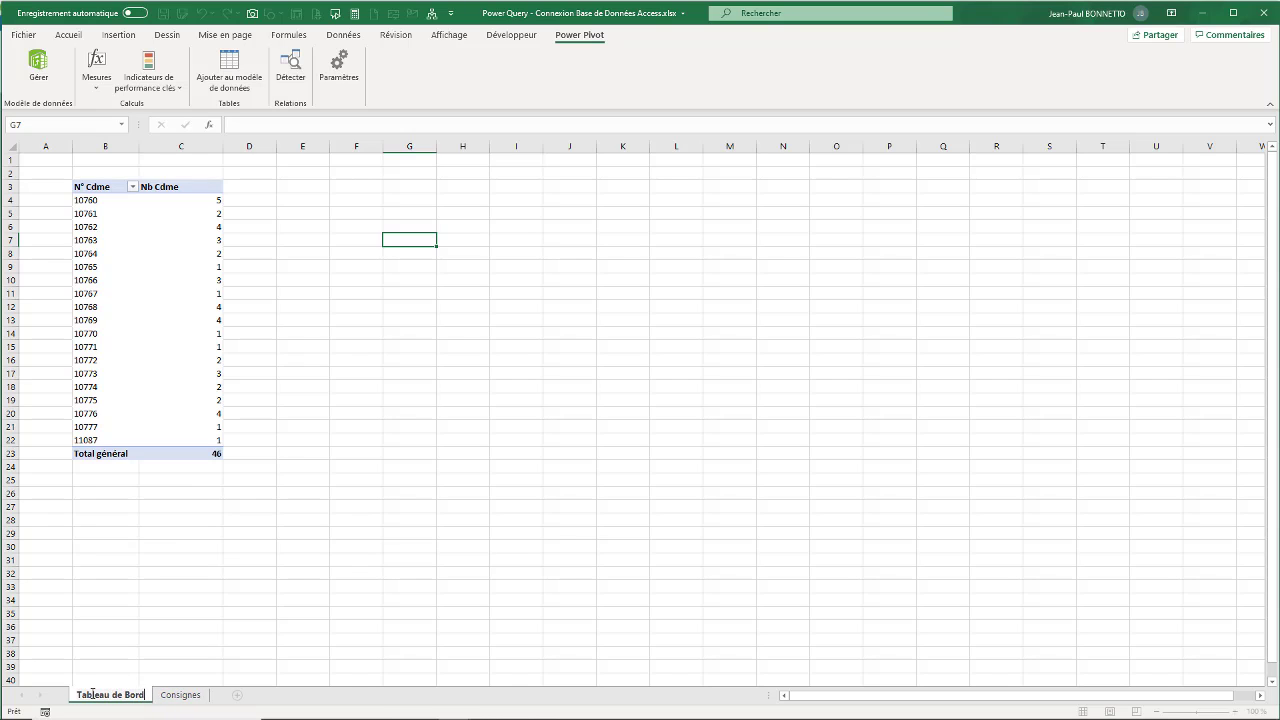
{"action": "left_click", "coordinate": [210, 515]}
Take a last look at the PivotTable and return to the Consignes worksheet.
{"action": "left_click", "coordinate": [96, 219]}
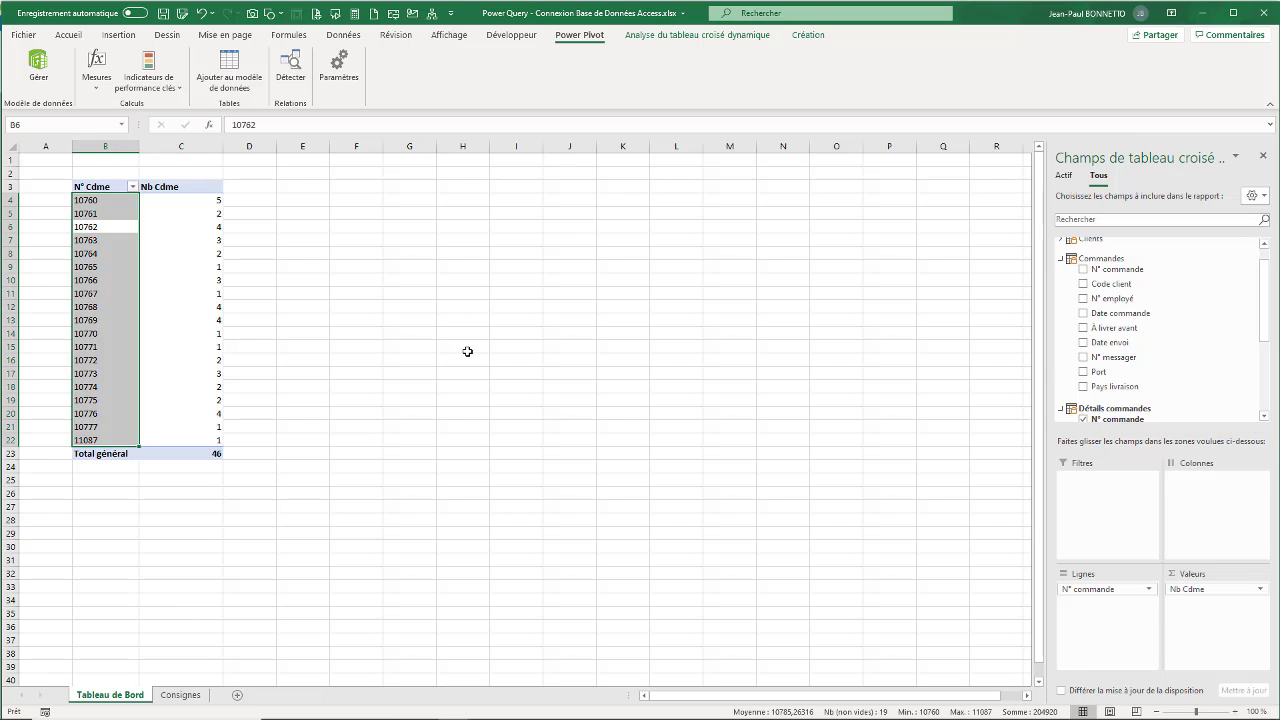
{"action": "left_click", "coordinate": [512, 303]}
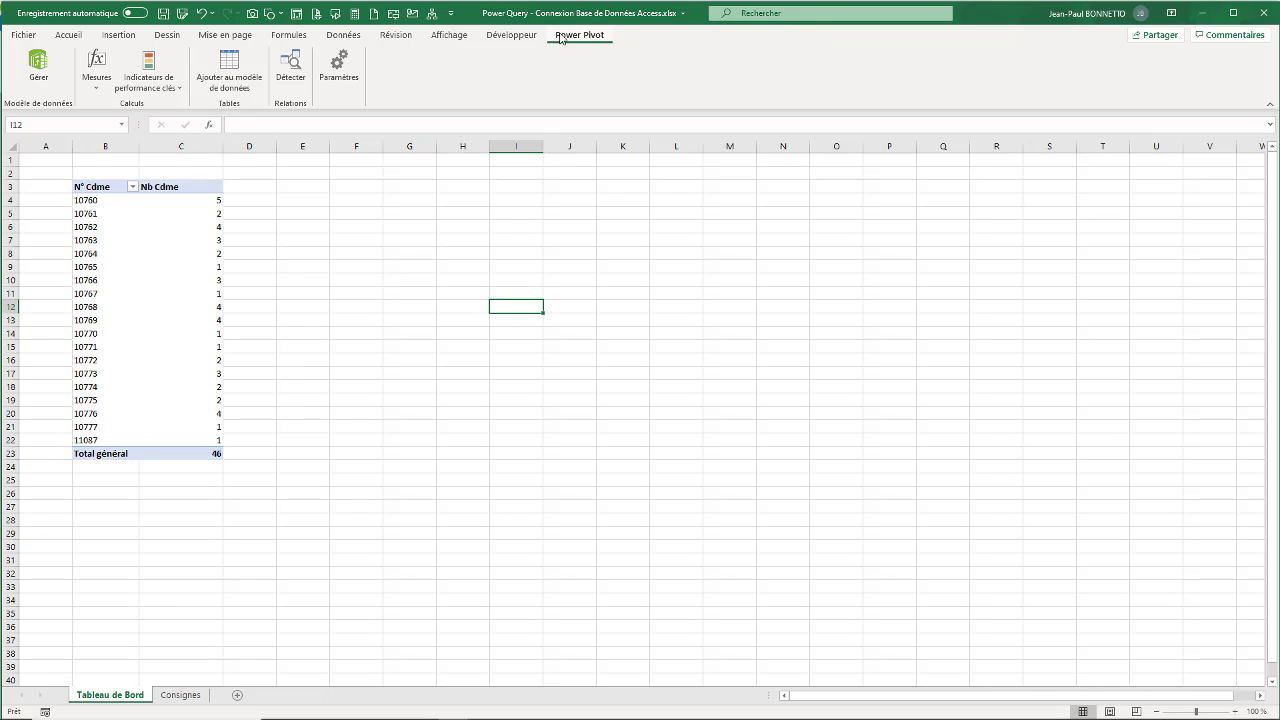
{"action": "left_click", "coordinate": [180, 694]}
{"action": "left_click", "coordinate": [886, 197]}
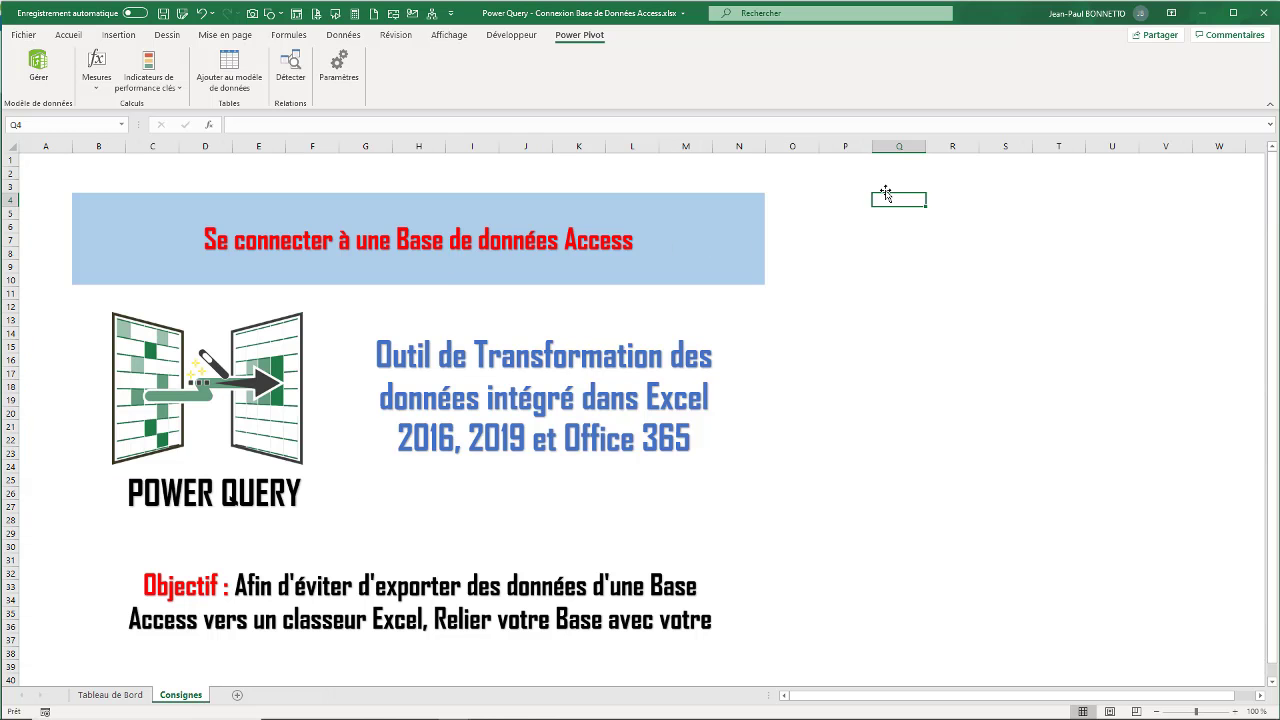